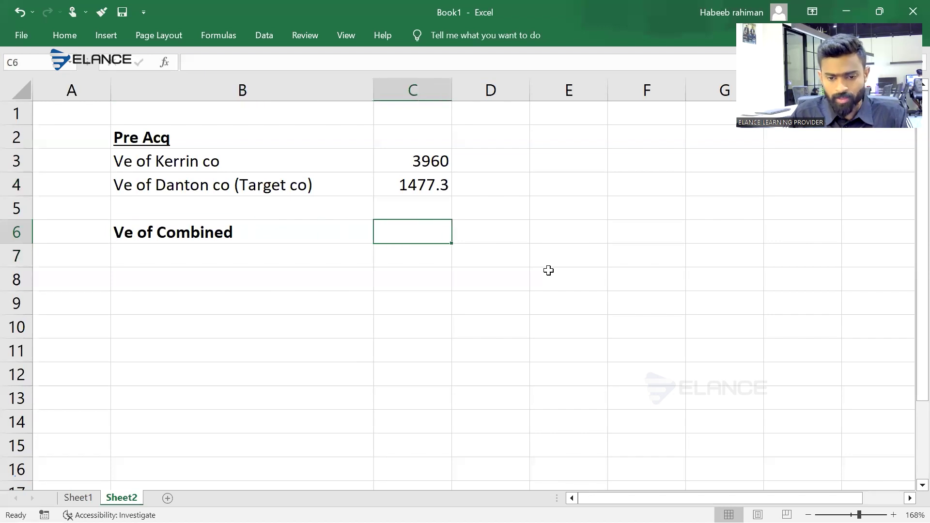
Switch to the PDF answer solution to compare the entered Pre Acq values.
key("alt+Tab")
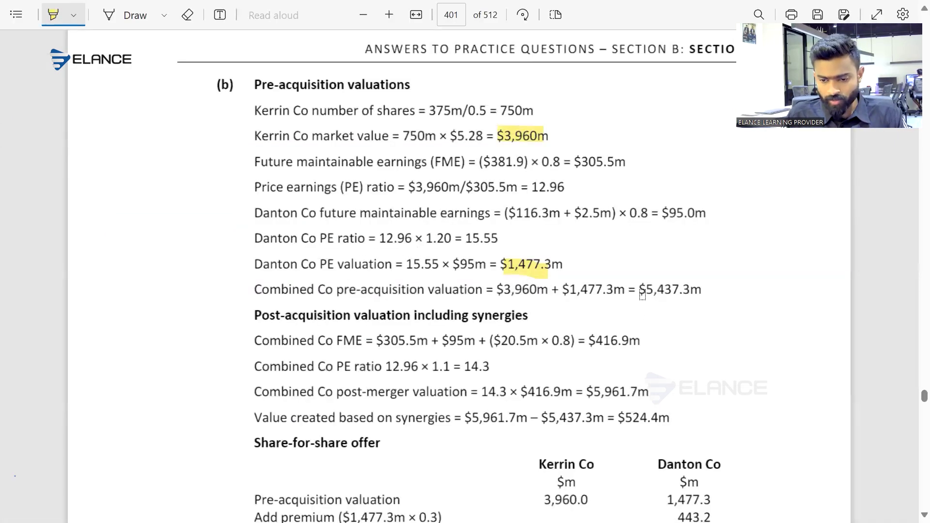
Highlight $5,437.3m in the solution and erase the highlight on $1,477.3m.
left_click_drag(642, 289, 691, 290)
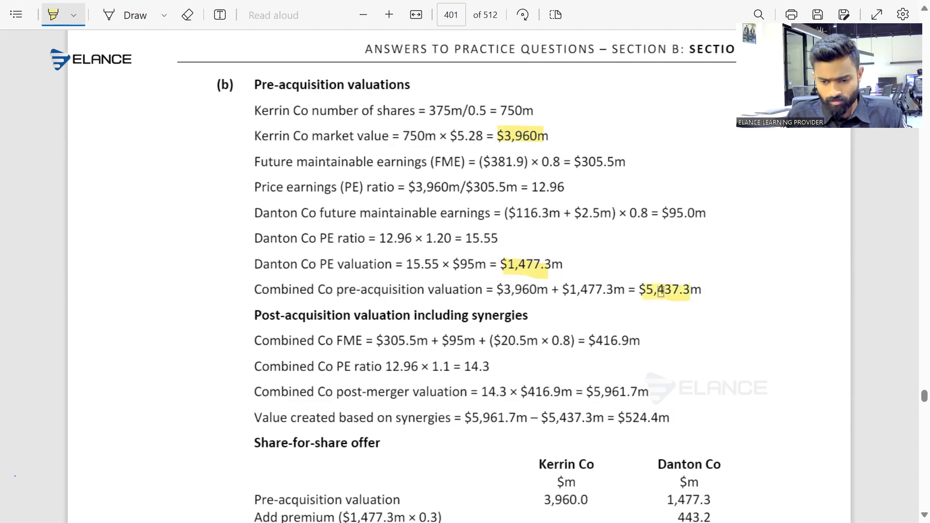
scroll(661, 291, "down", 1)
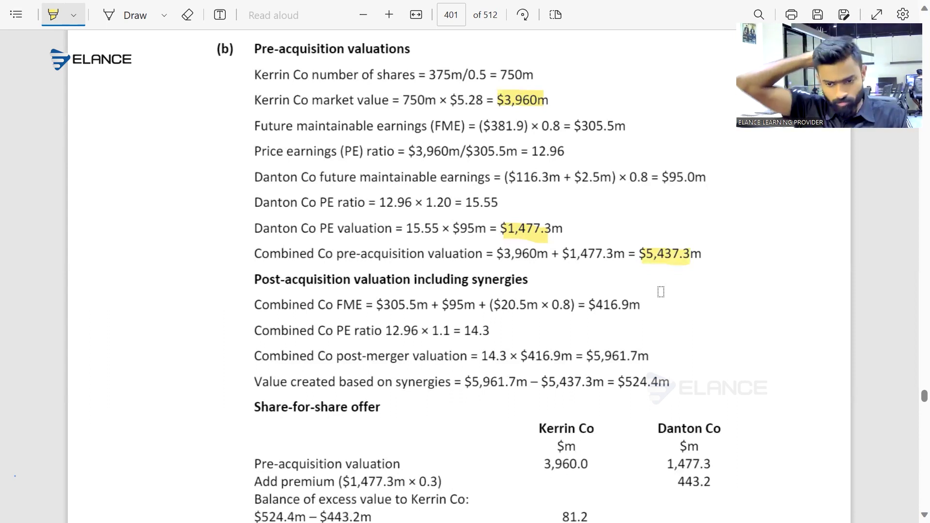
scroll(661, 291, "down", 1)
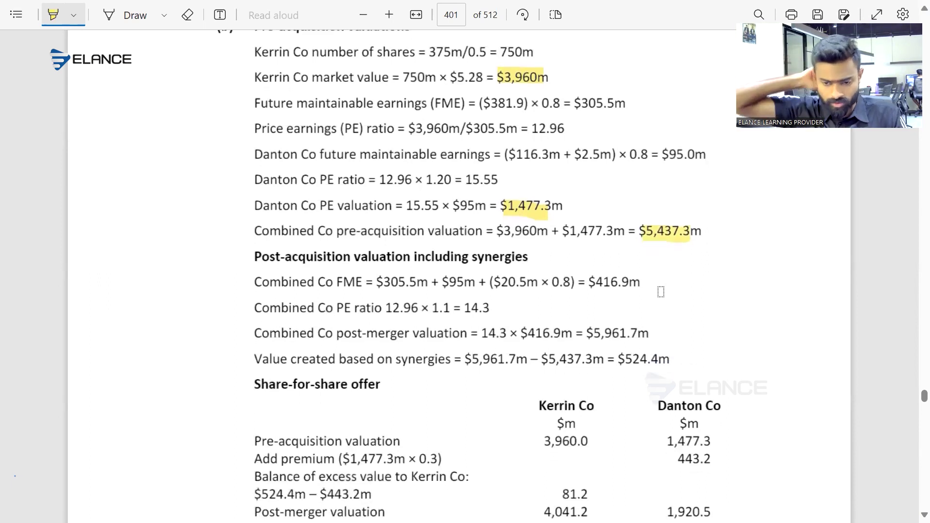
scroll(661, 291, "down", 1)
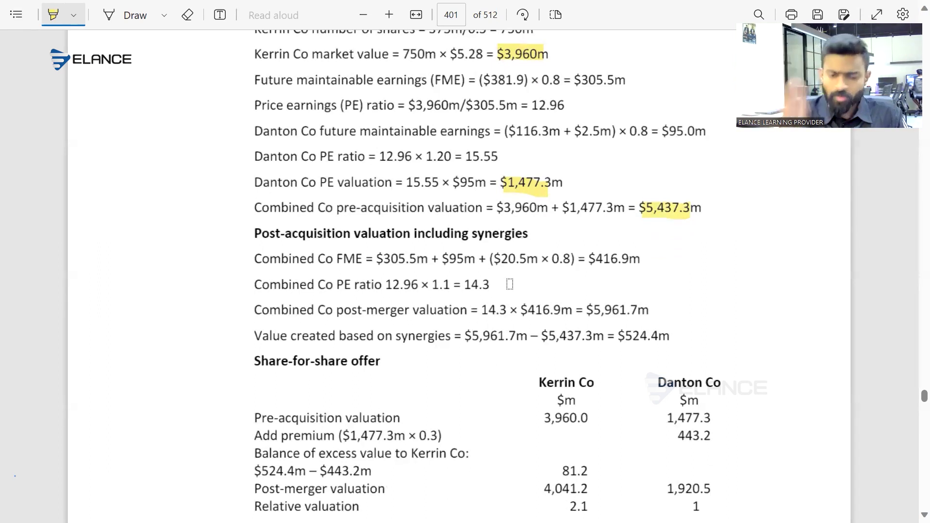
scroll(509, 284, "up", 1)
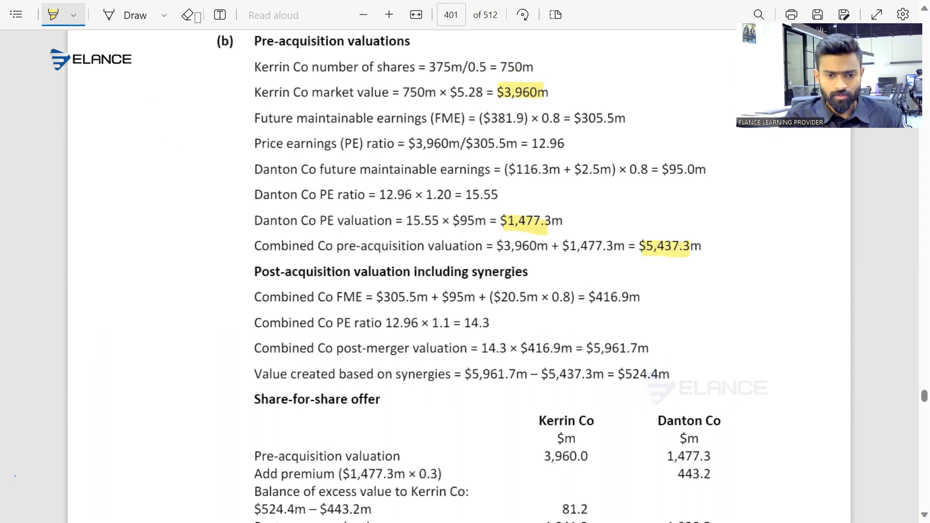
left_click(187, 15)
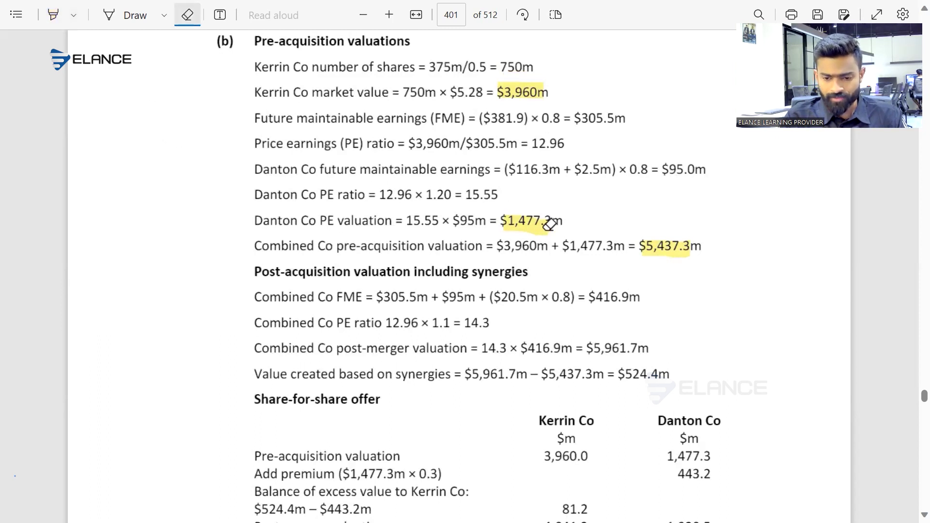
left_click_drag(550, 223, 509, 212)
Check the Excel Pre Acq values in C3:C4 against the solution, ending on C6.
key("alt+Tab")
key("Up")
key("Up")
key("alt+Tab")
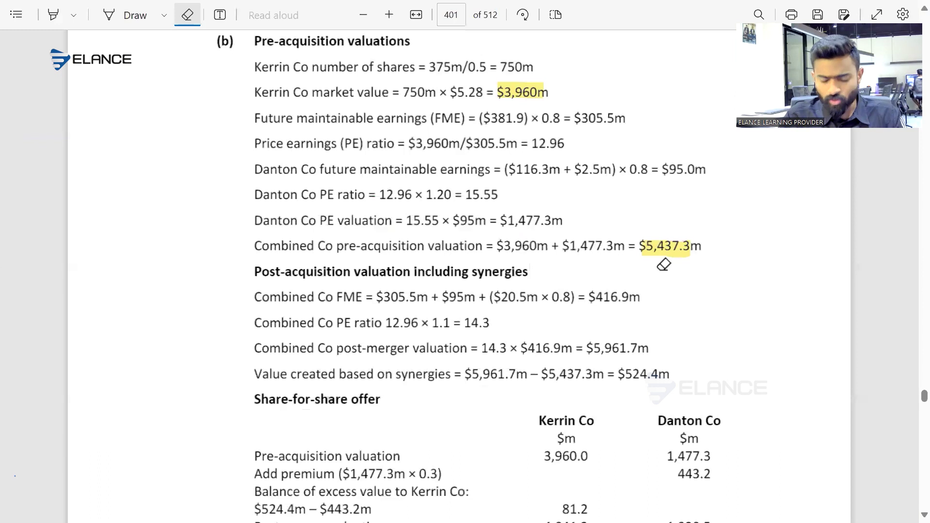
key("alt+Tab")
key("Up")
key("Left")
key("Right")
key("Down")
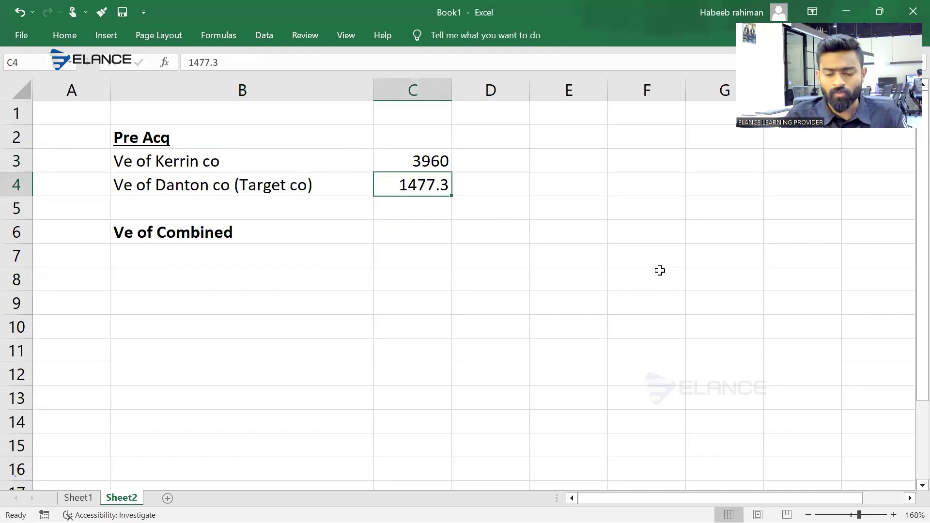
key("alt+Tab")
key("alt+Tab")
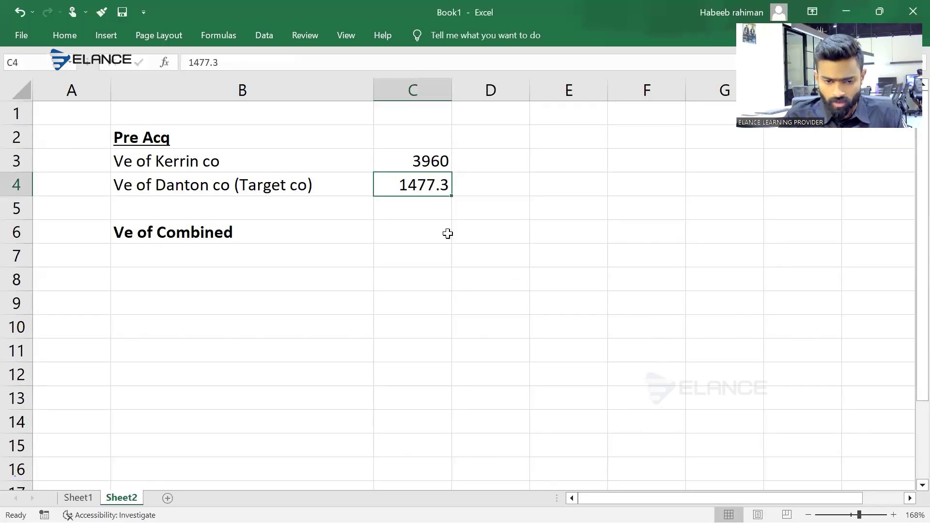
key("alt+Tab")
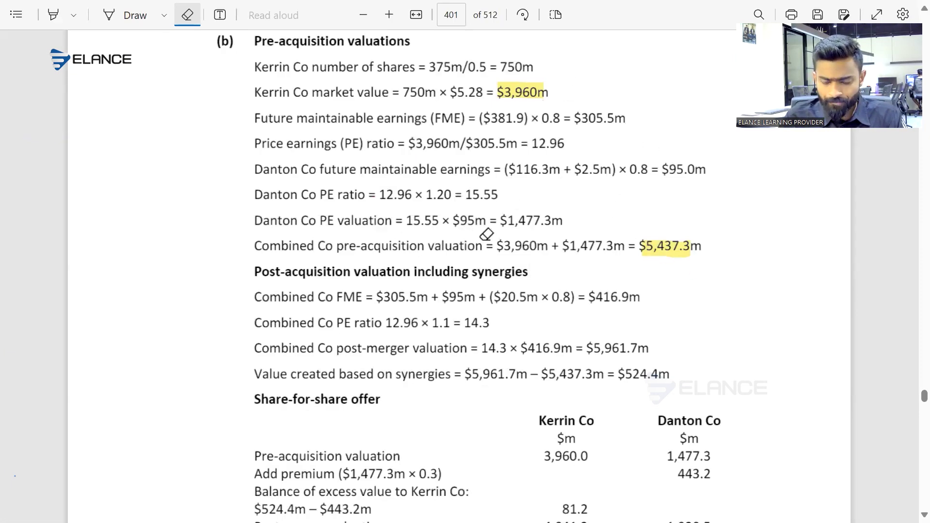
key("alt+Tab")
key("Down")
key("Down")
key("alt+Tab")
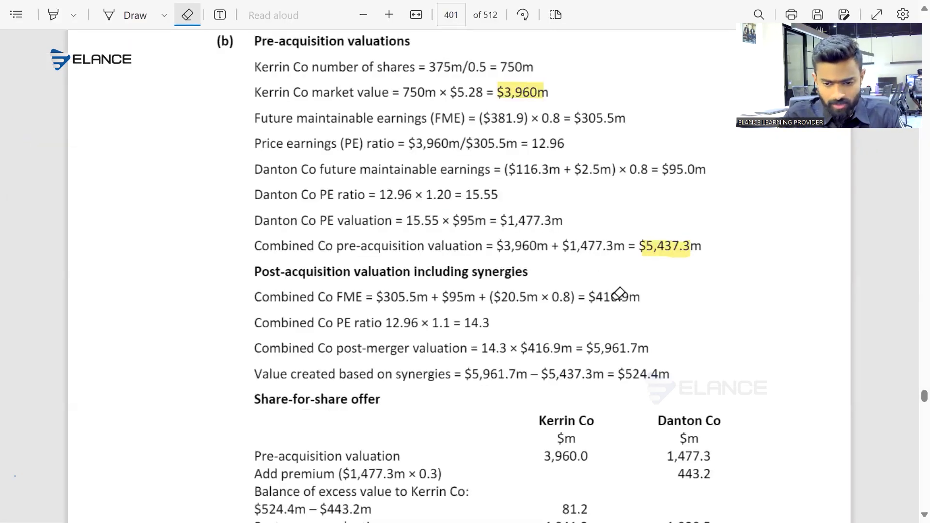
Highlight the $5,961.7m post-merger valuation in the solution.
scroll(619, 293, "down", 2)
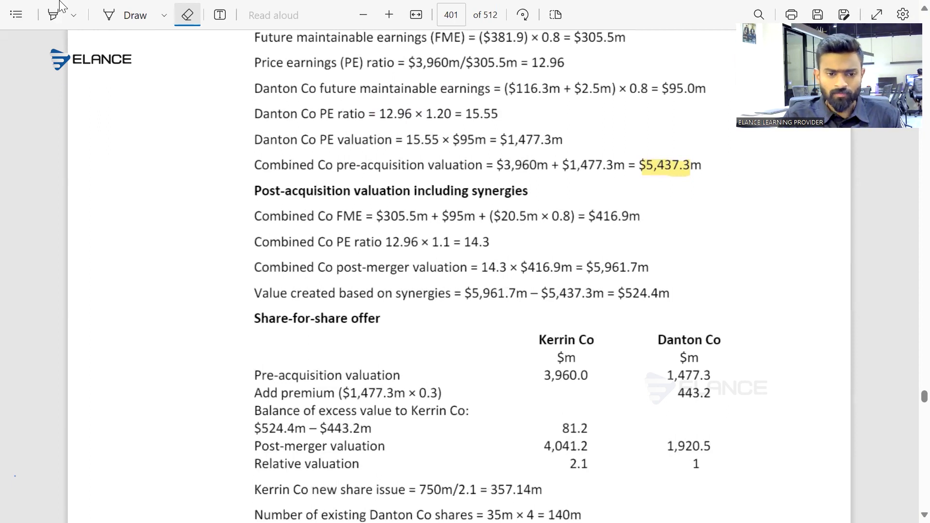
left_click(53, 14)
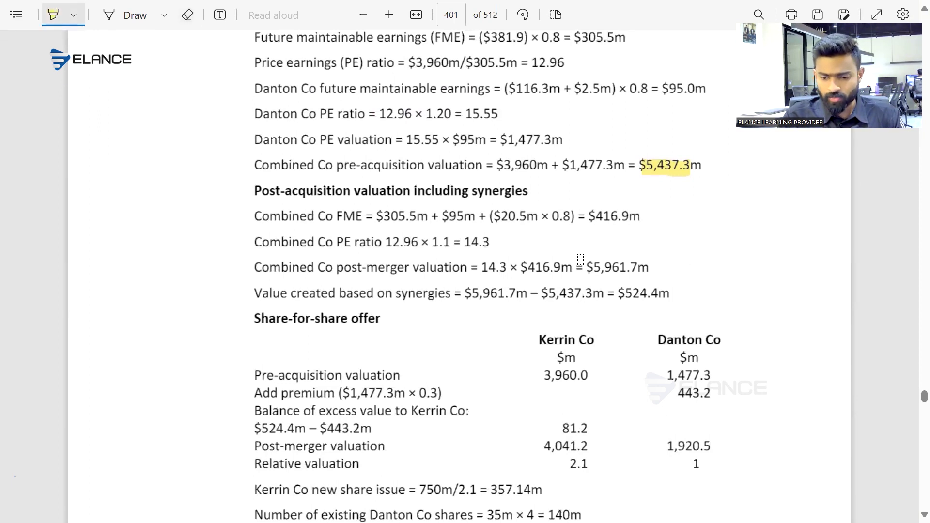
left_click_drag(586, 267, 660, 261)
Enter 5961.7 as the Ve of Combined value in C6, removing the stray backslash.
key("alt+Tab")
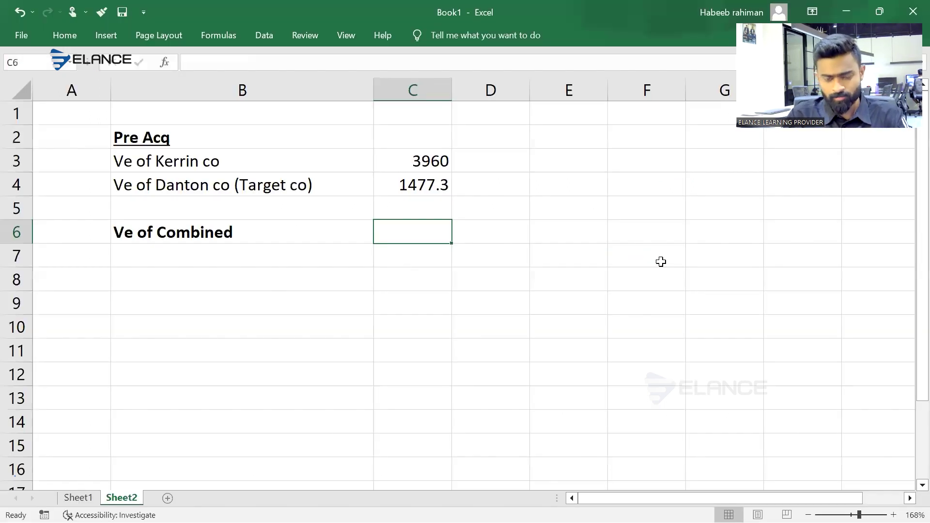
type("59")
key("alt+Tab")
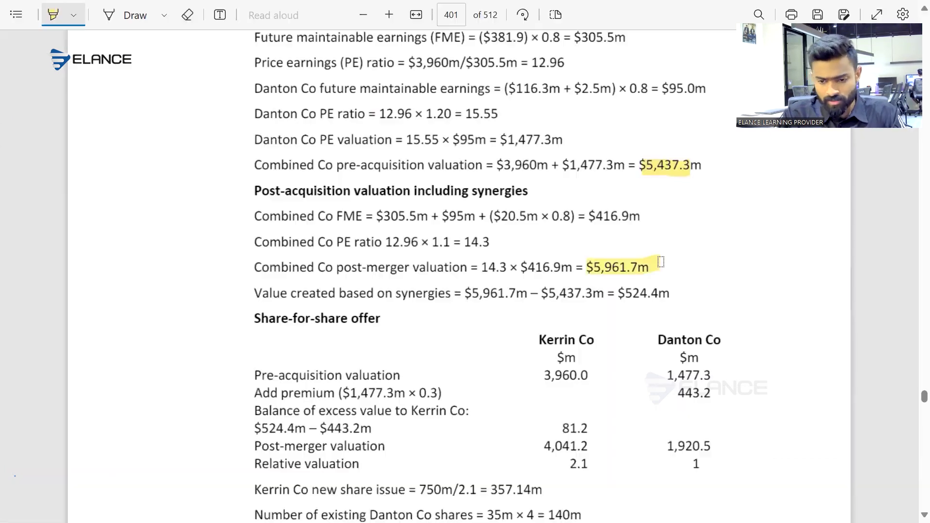
key("alt+Tab")
type("6")
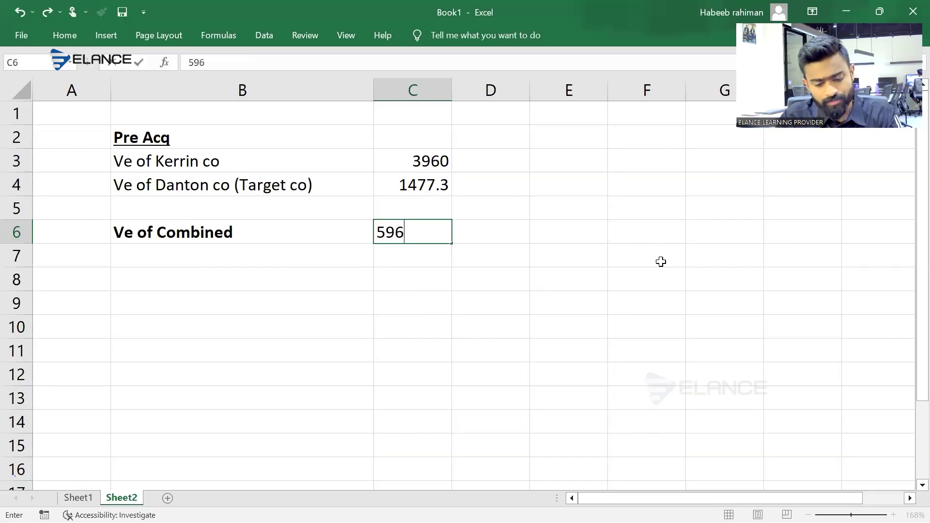
type("1.7\\")
key("Return")
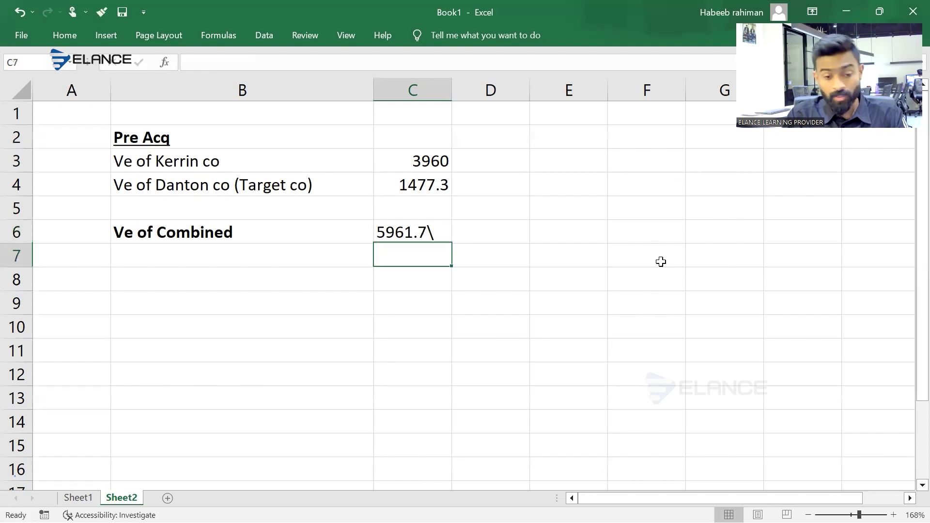
key("Up")
key("F2")
key("BackSpace")
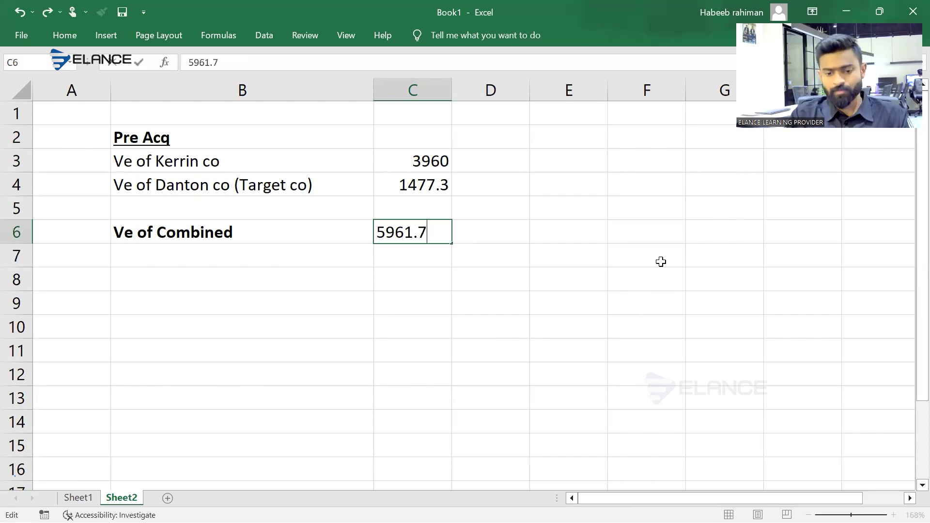
key("Return")
Add an 'Additional vale' row in B8 computing combined minus both company values (524.4).
key("Down")
key("Left")
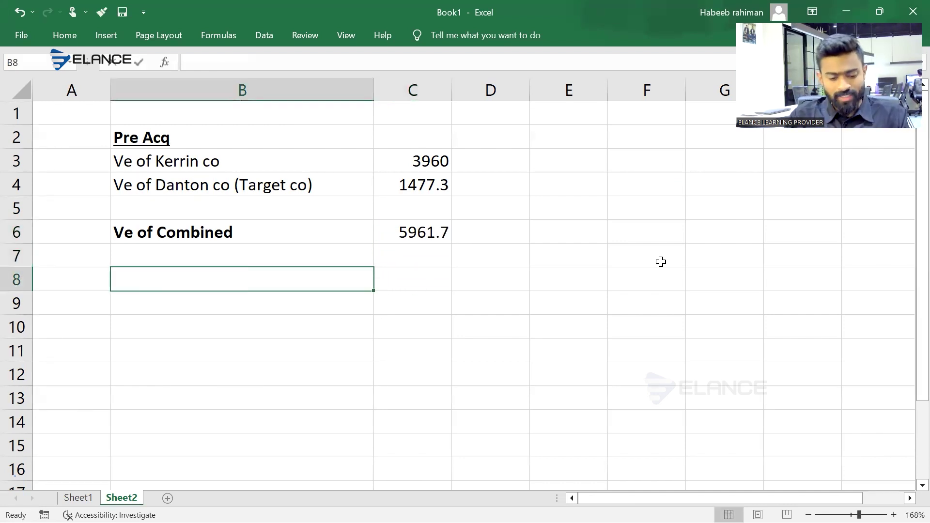
type("Additional vale")
key("Tab")
type("=")
key("Up")
key("Up")
type("-")
key("Up")
key("Up")
key("Up")
key("Up")
key("Up")
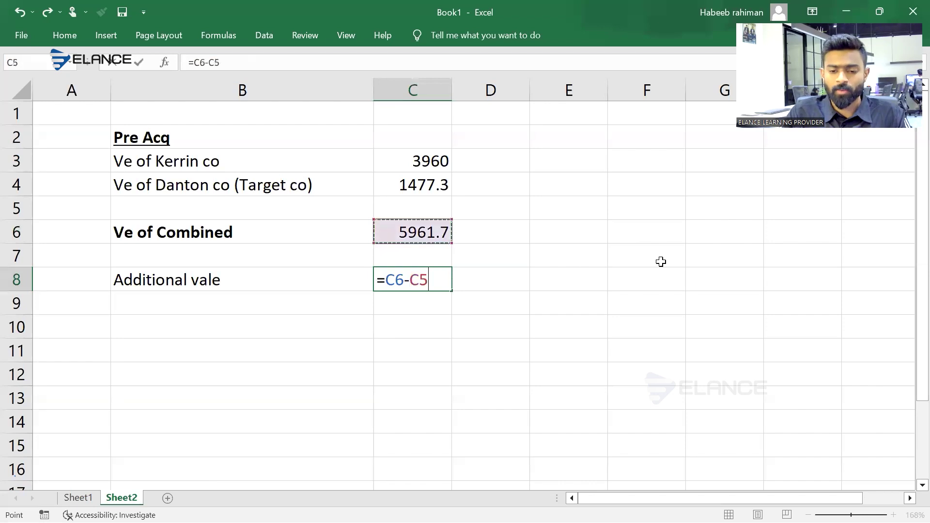
type("-")
key("Up")
key("Up")
key("Up")
key("Up")
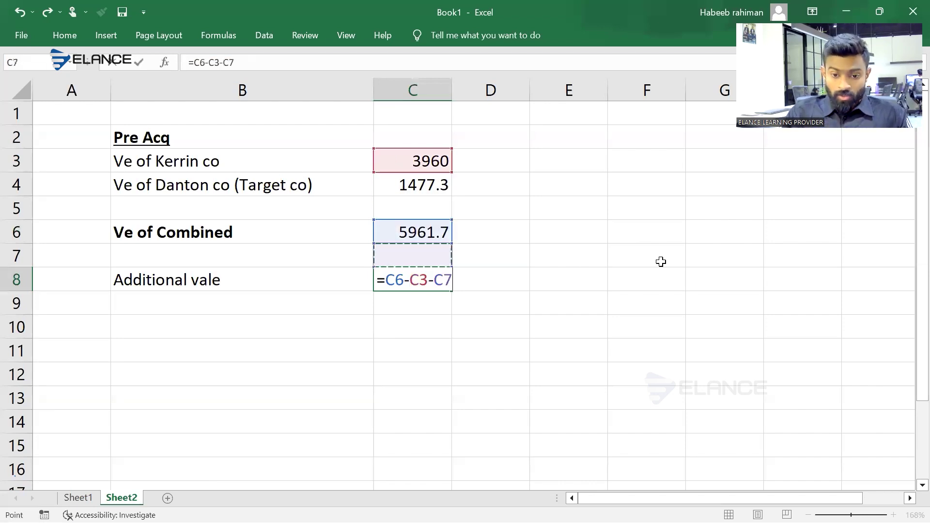
key("Return")
key("Up")
key("Up")
key("Up")
key("Up")
key("Up")
key("Up")
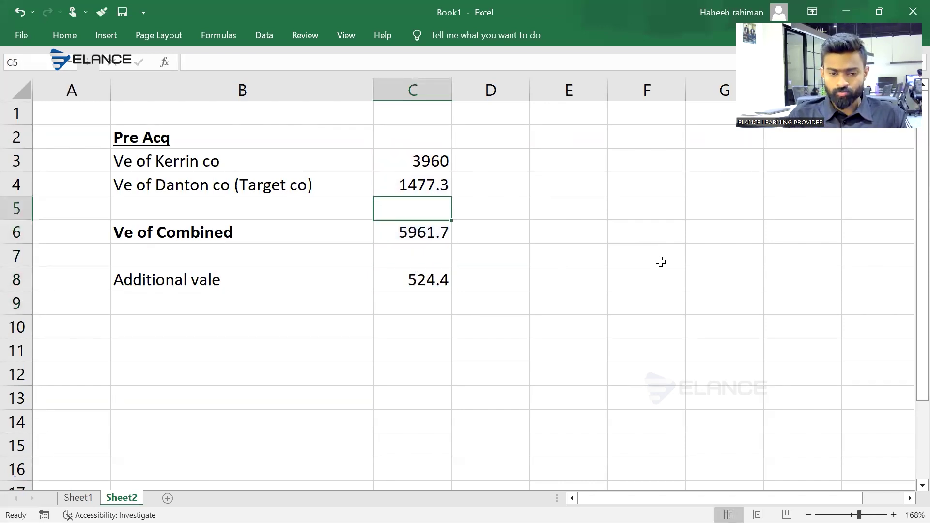
key("Right")
key("Up")
Add a 'No.of share' column with 750 Kerrin co and 140 Danton co shares.
type("N")
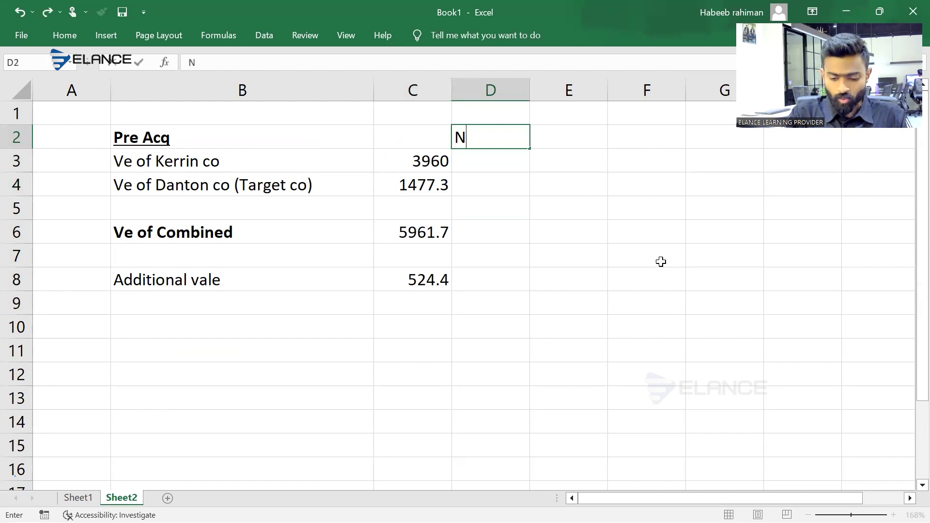
type("o.of share")
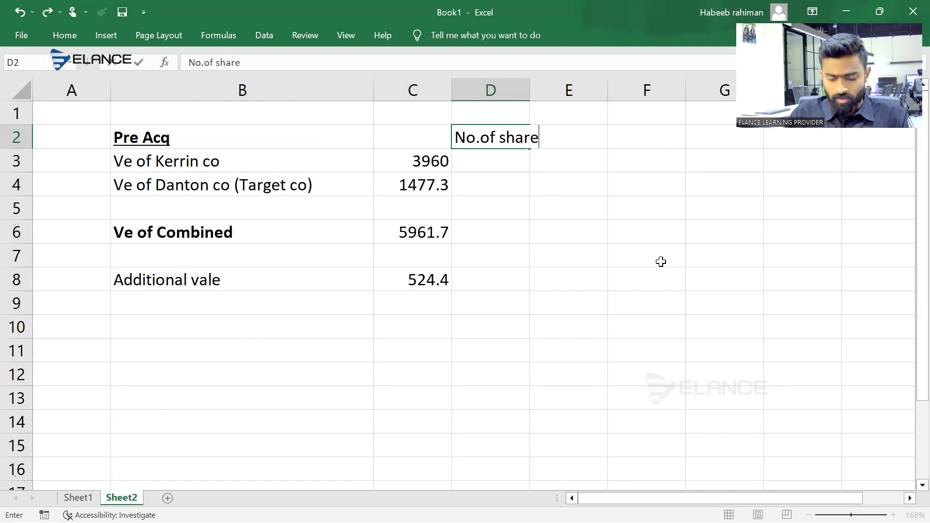
key("Return")
key("alt+Tab")
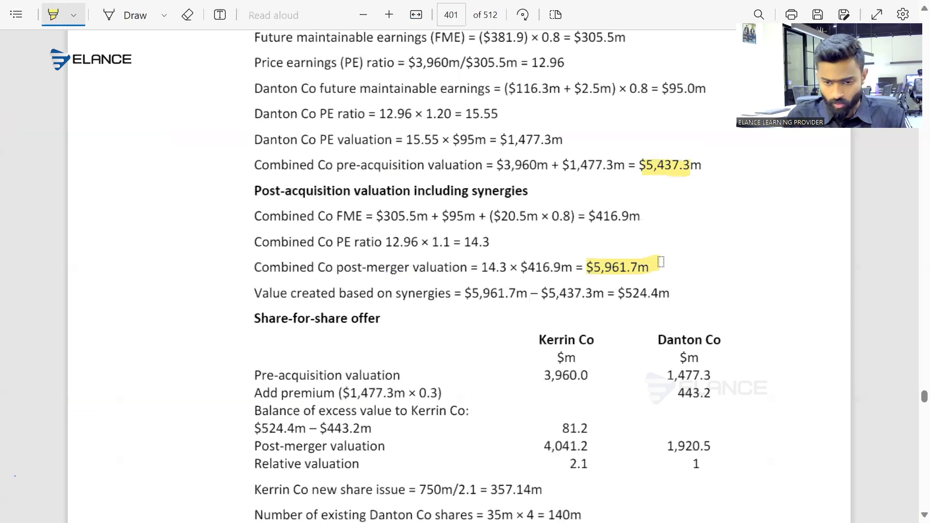
scroll(471, 191, "up", 2)
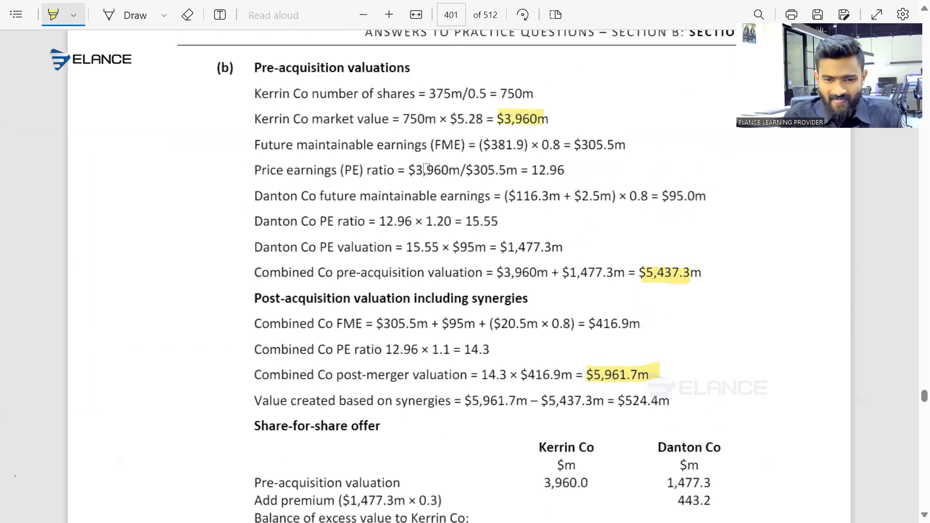
key("alt+Tab")
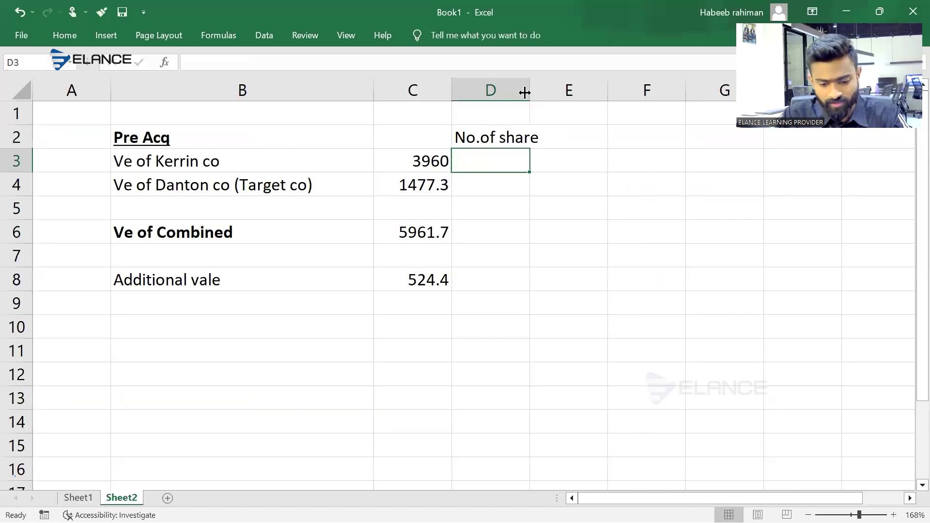
type("750")
key("Return")
key("alt+Tab")
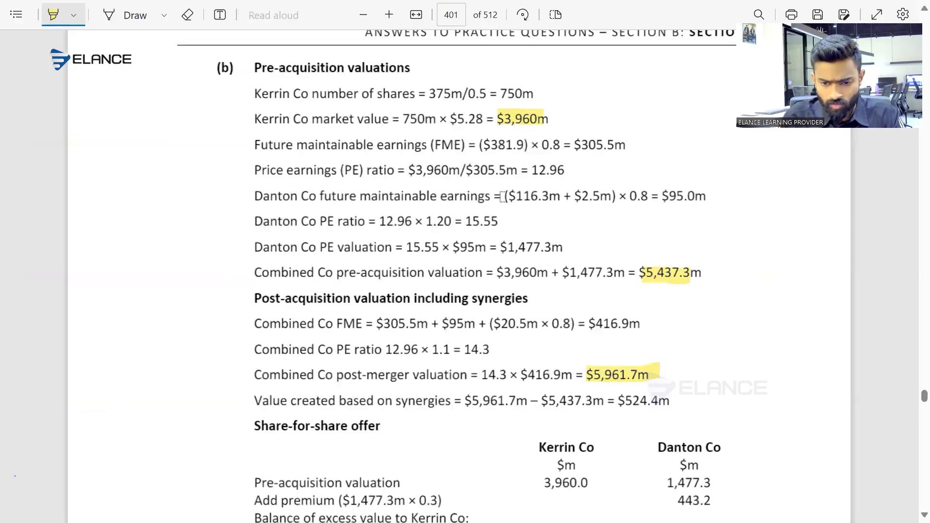
key("alt+Tab")
type("140")
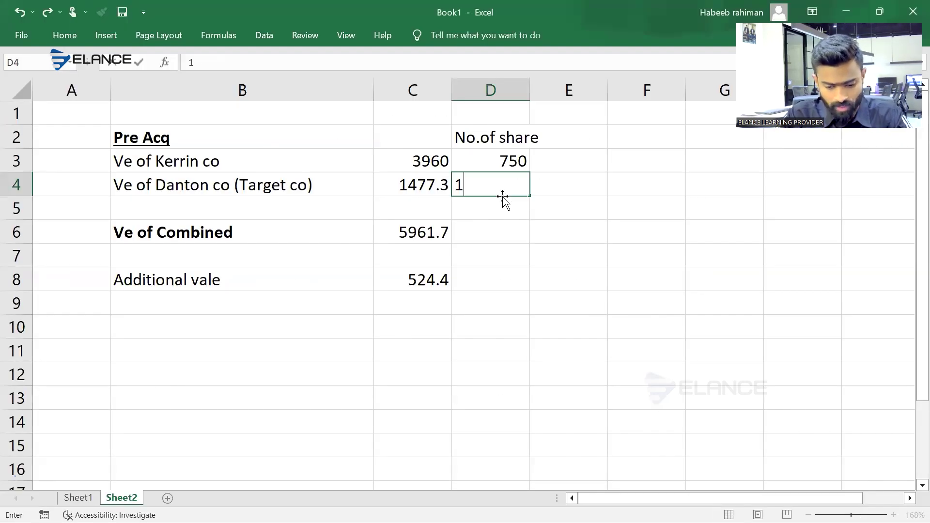
key("Return")
Correct the B8 label to 'Additional value'.
key("Down")
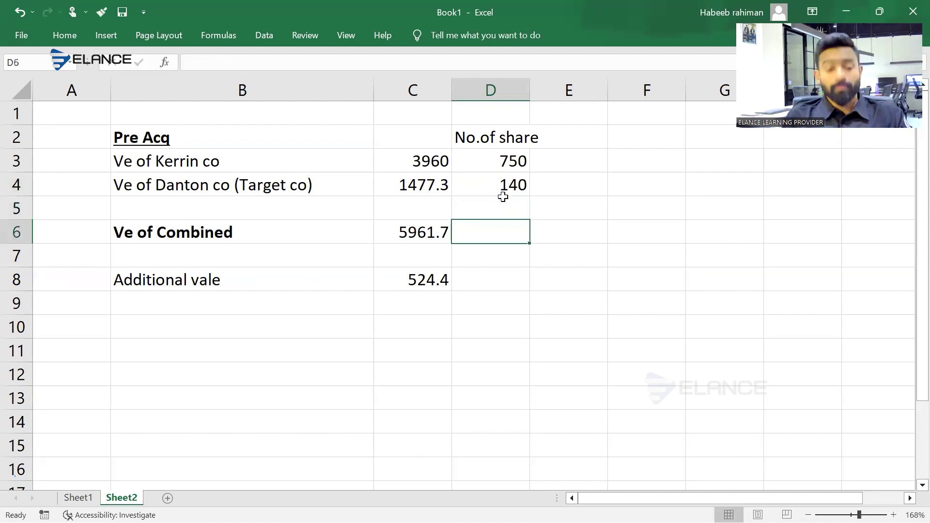
key("Left")
key("Down")
key("Left")
key("Left")
key("Down")
key("Right")
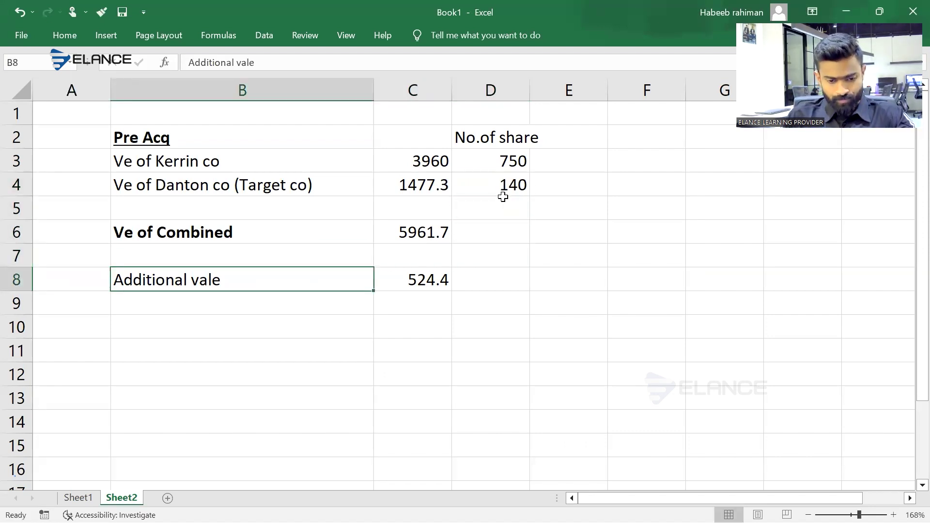
key("F2")
key("BackSpace")
type("ue")
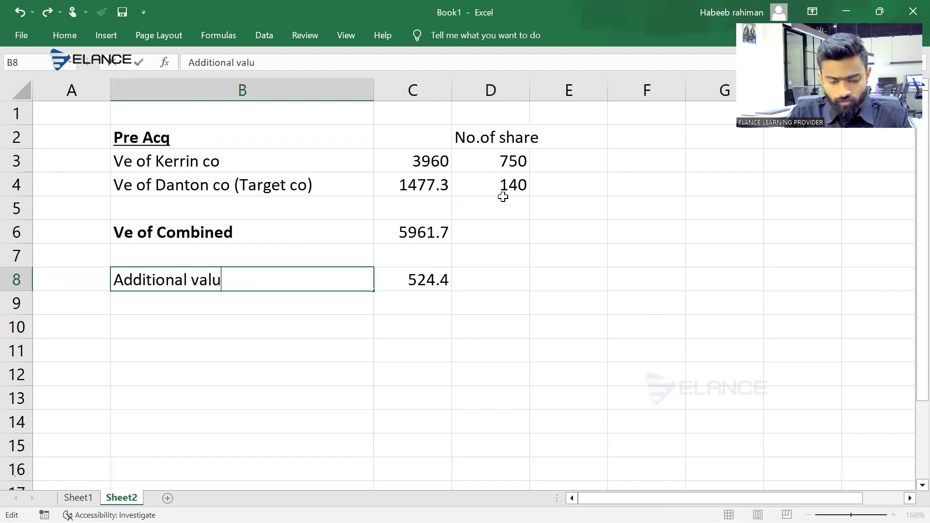
key("Return")
Add a bold 'Cash offer' heading in B10.
key("Down")
type("Ca")
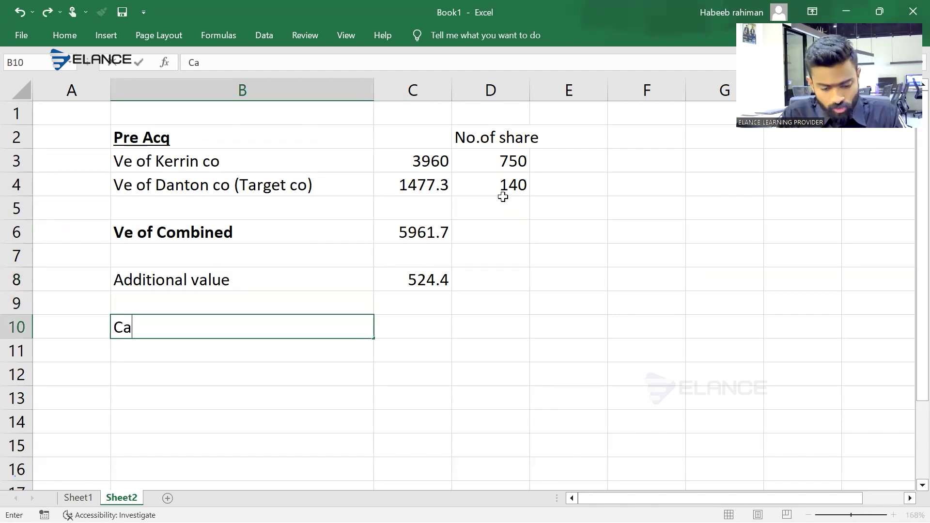
type("sh offewr")
key("ctrl+Return")
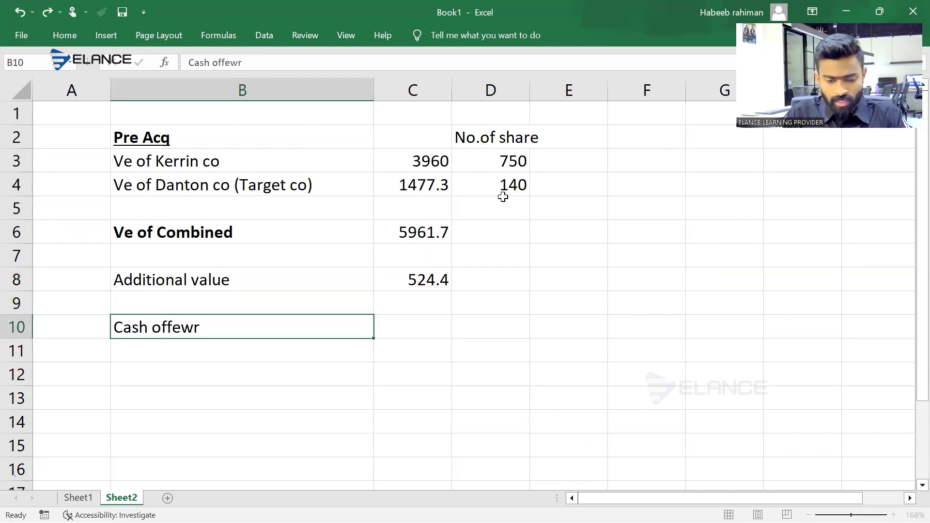
key("F2")
key("BackSpace")
key("BackSpace")
type("r")
key("Return")
key("Up")
key("ctrl+b")
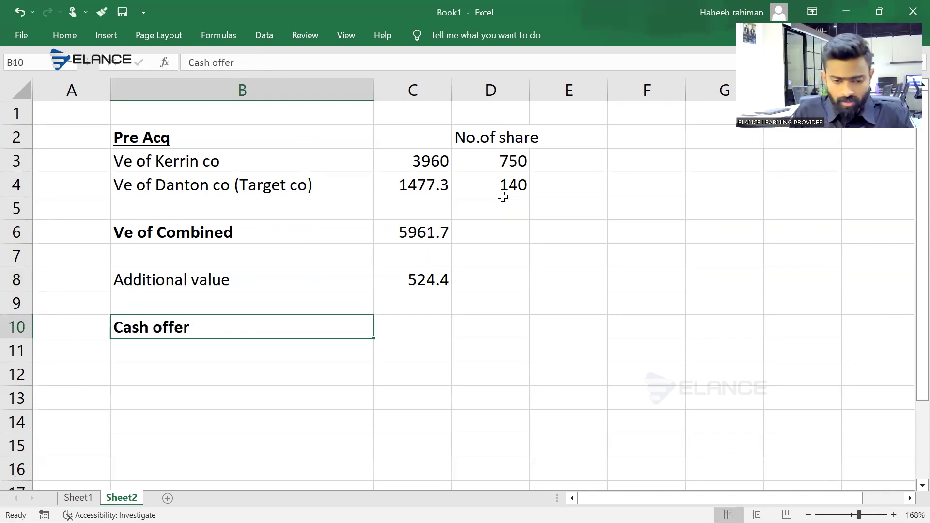
Add a bold, underlined 'Share offer' heading in B12.
scroll(502, 197, "down", 1)
key("Down")
key("Down")
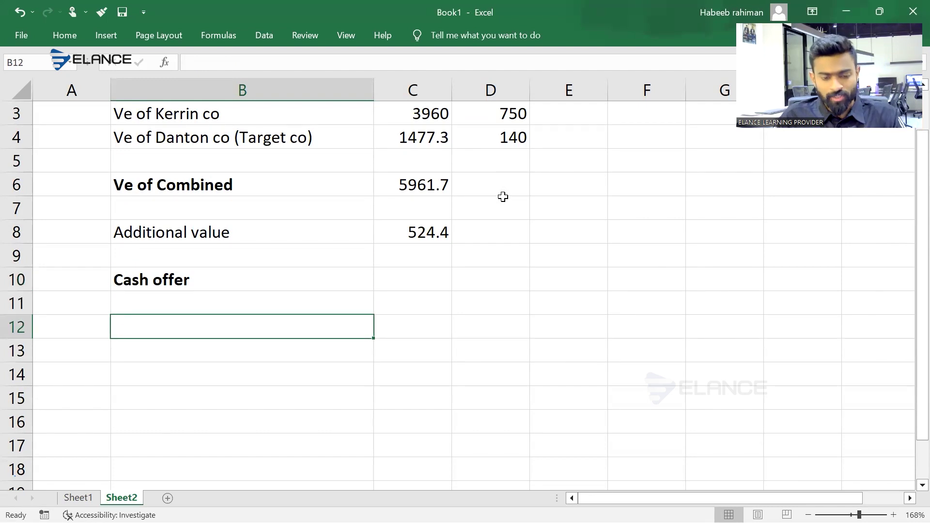
type("Sahre")
key("BackSpace")
key("BackSpace")
key("BackSpace")
key("BackSpace")
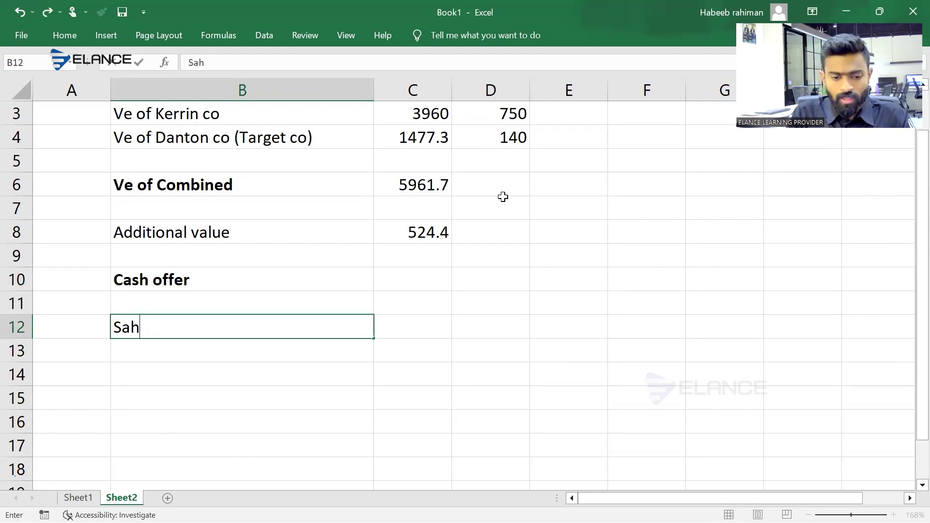
type("hare offer")
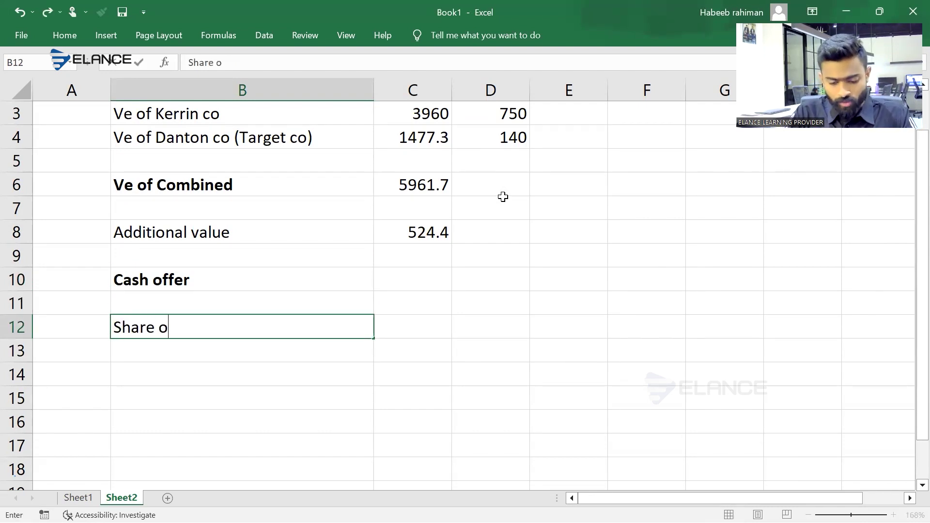
key("Return")
key("Up")
key("ctrl+b")
key("ctrl+u")
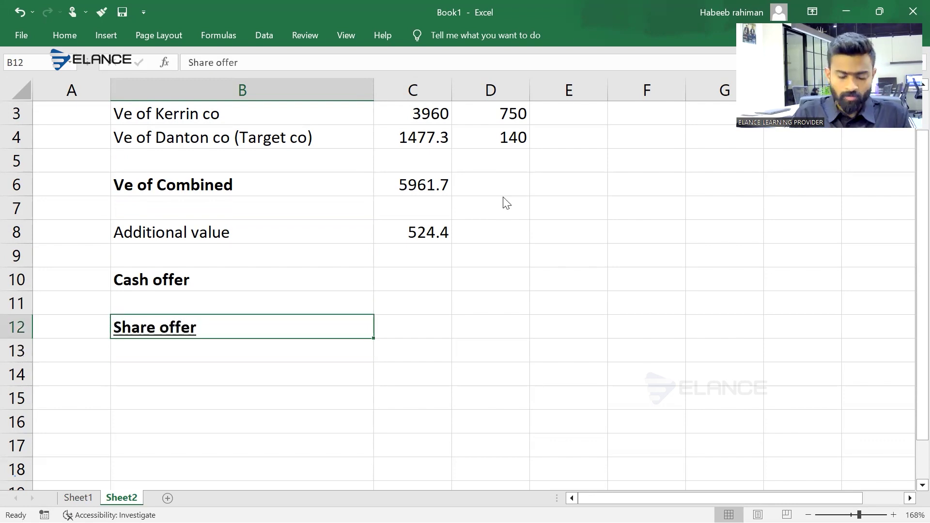
key("alt+Tab")
Read the Kerrin Co question's acquisition information, including the 30% premium, then return to B13.
mouse_move(251, 6)
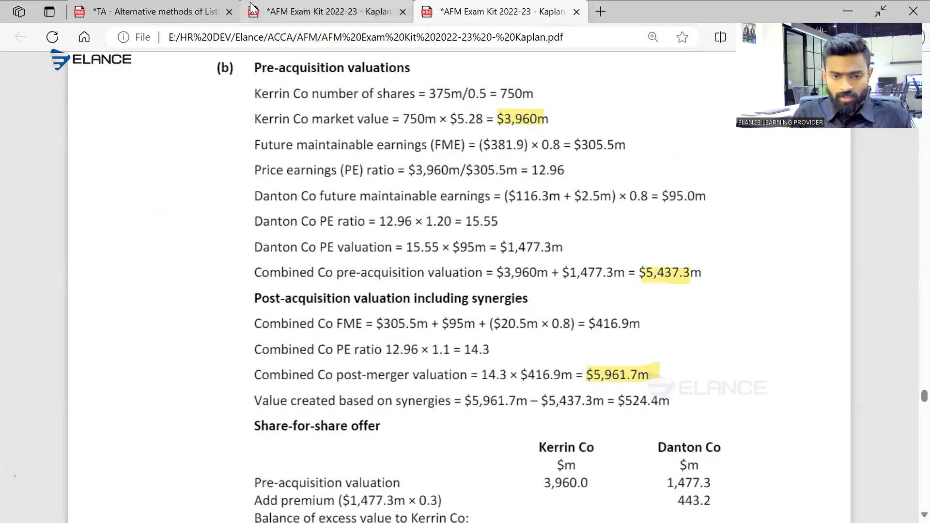
left_click(299, 6)
scroll(301, 225, "down", 5)
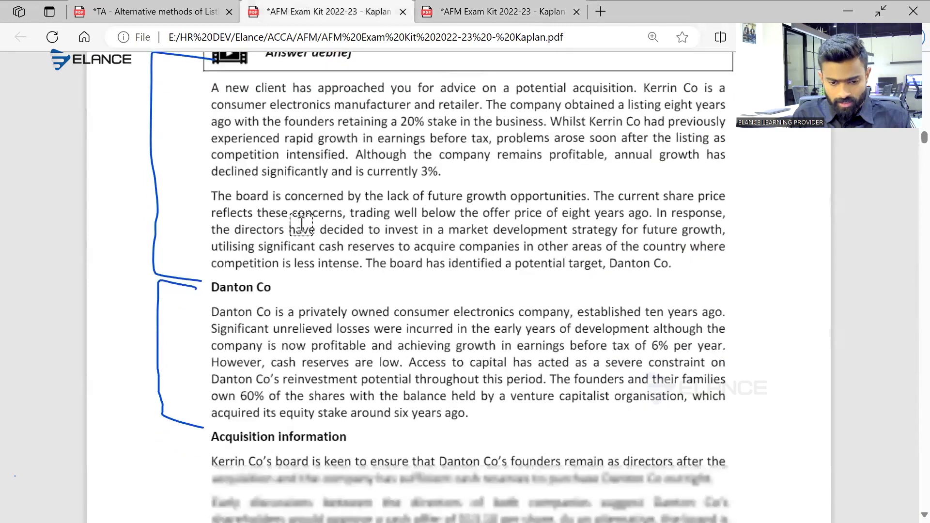
scroll(301, 224, "down", 3)
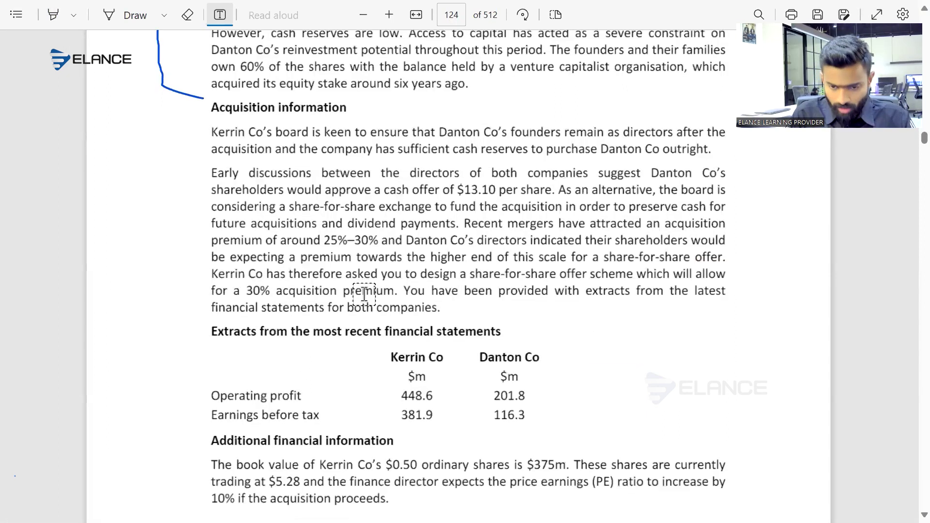
scroll(364, 294, "down", 1)
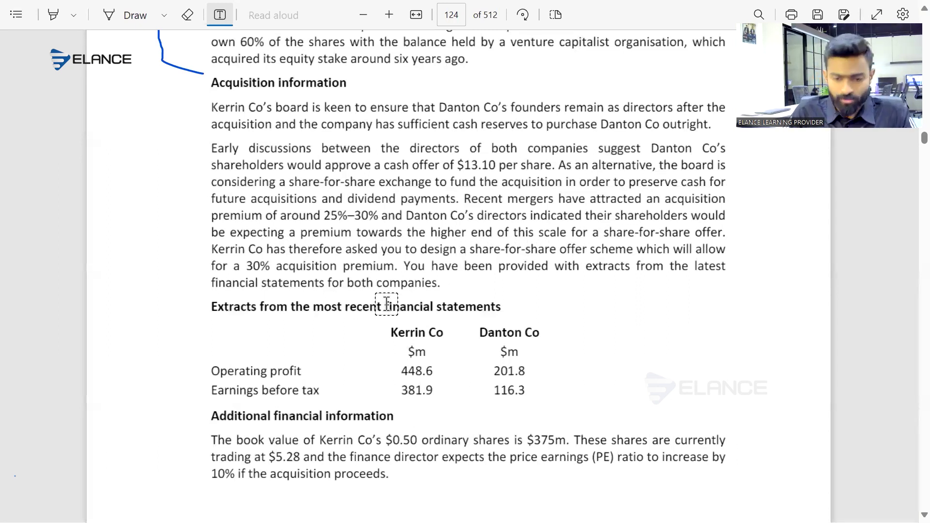
key("alt+Tab")
key("Return")
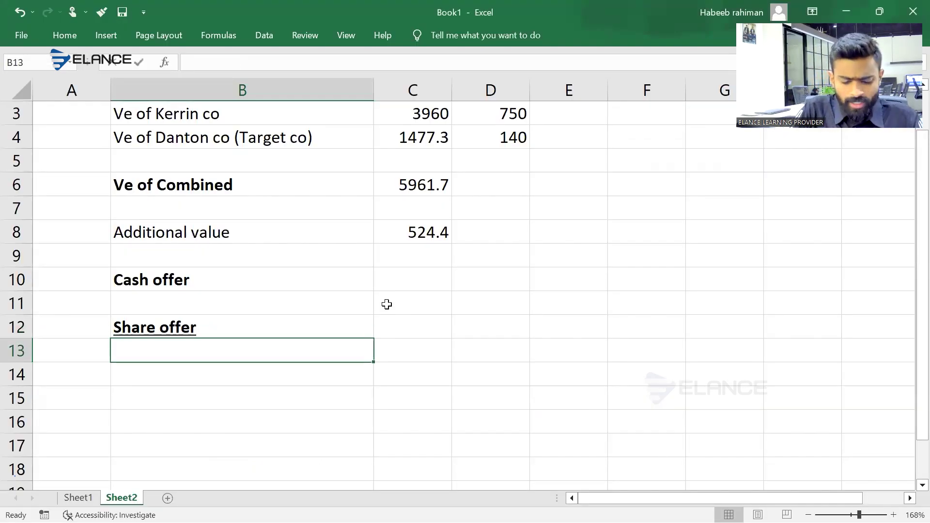
Label B13 'Additional Value towrads Danton co SH', autofit column B, and enter =C4*30% (443.19).
type("Addit")
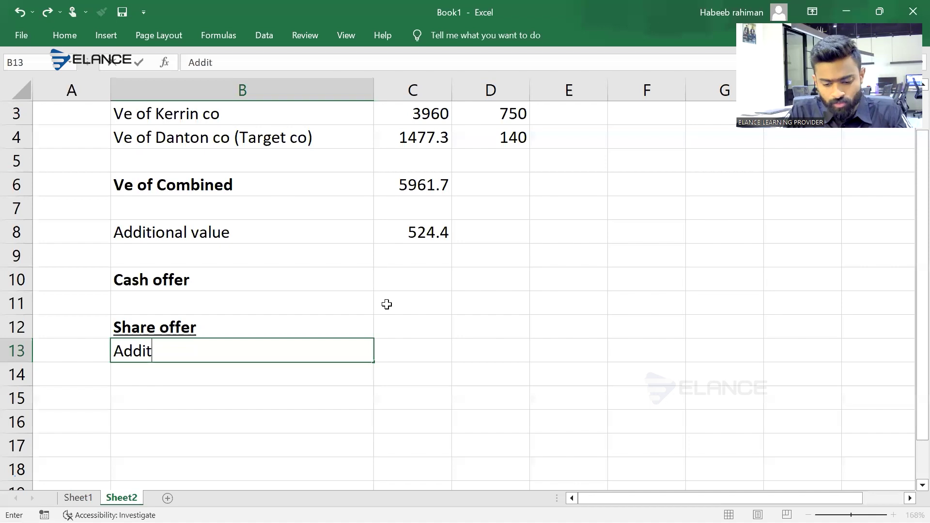
type("ional Value towradr")
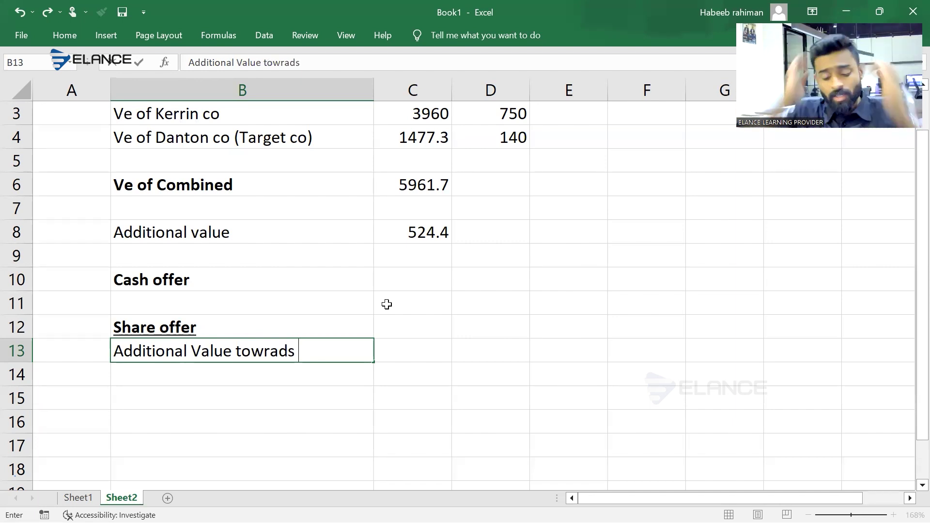
type(" Da")
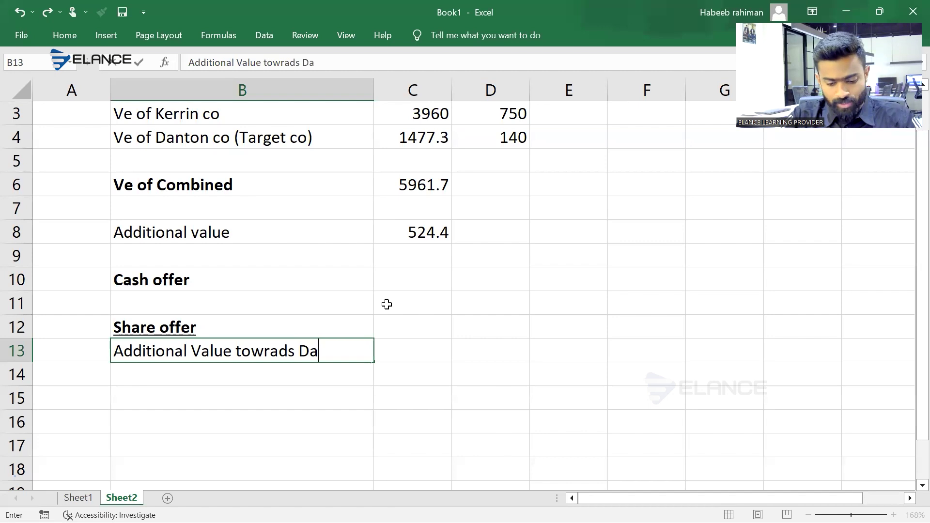
type("nton")
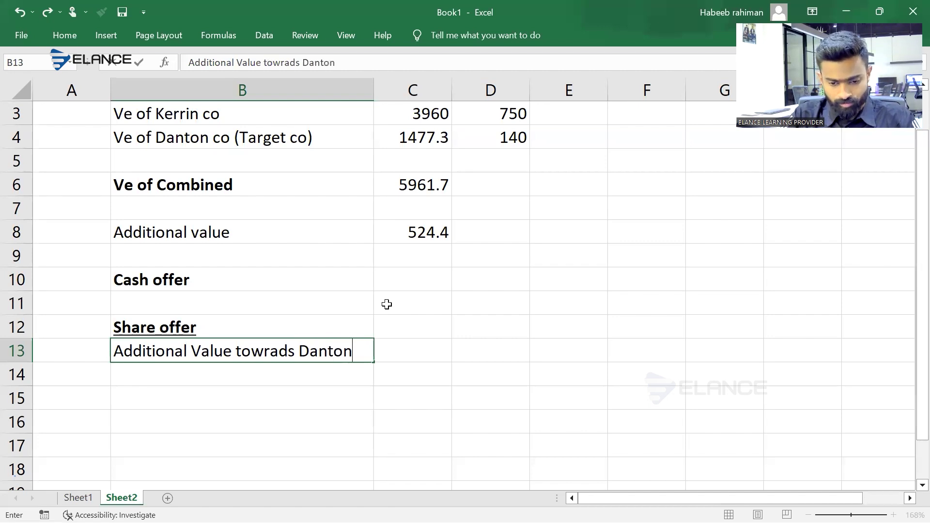
type(" co HS")
key("BackSpace")
key("BackSpace")
type("SH")
key("Return")
key("Up")
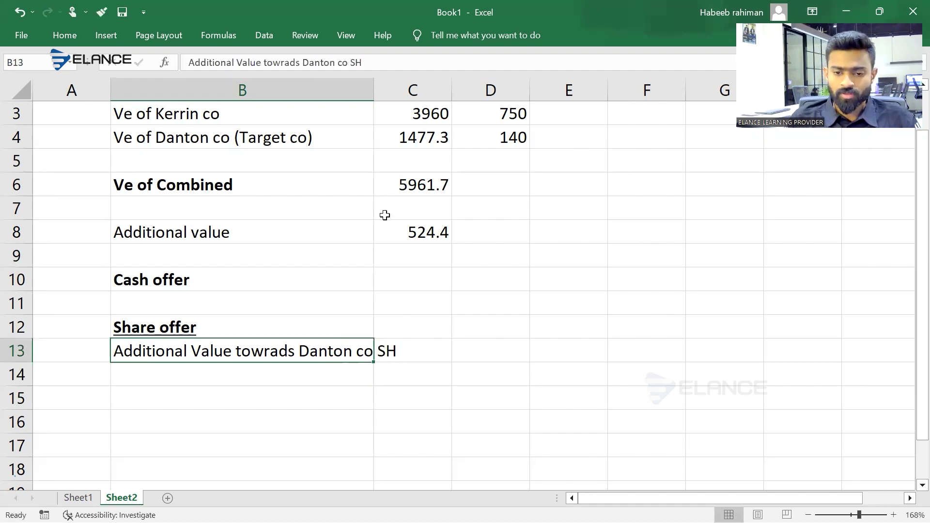
double_click(371, 101)
key("Right")
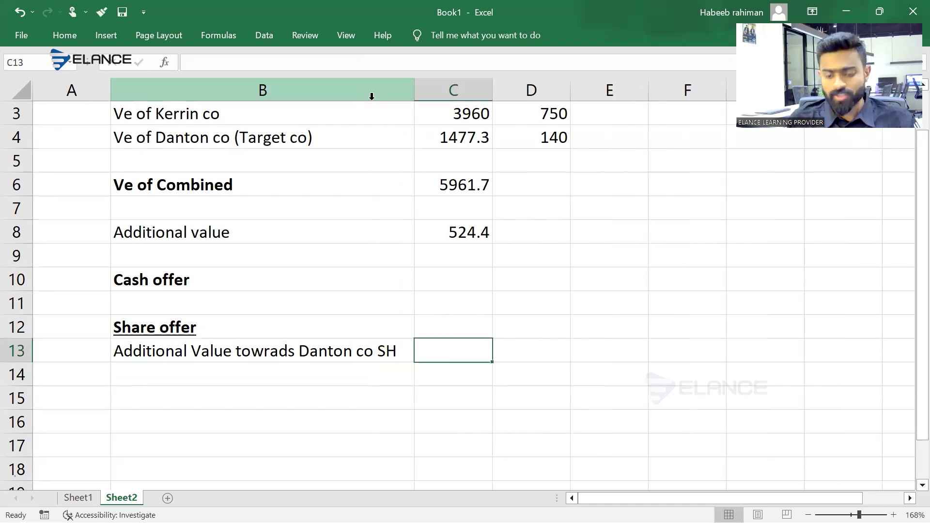
type("=")
scroll(370, 94, "up", 1)
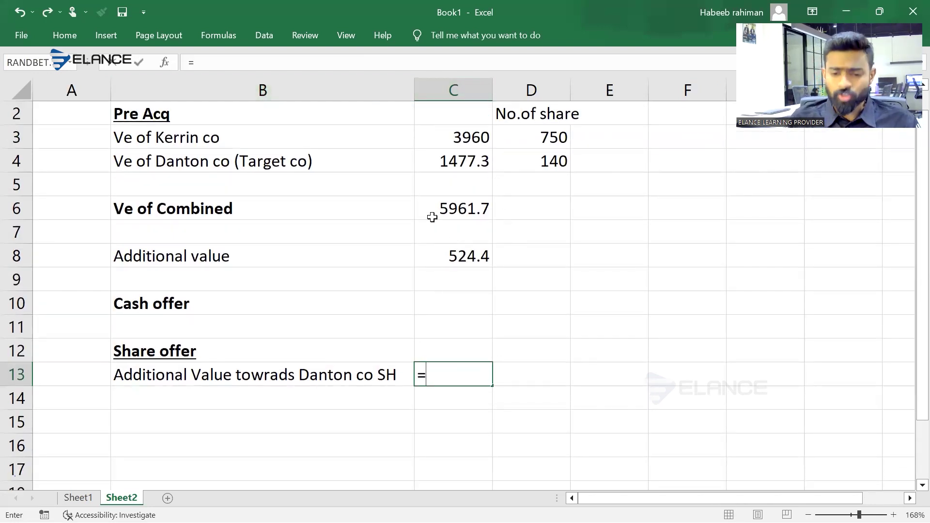
type("*30%")
key("Return")
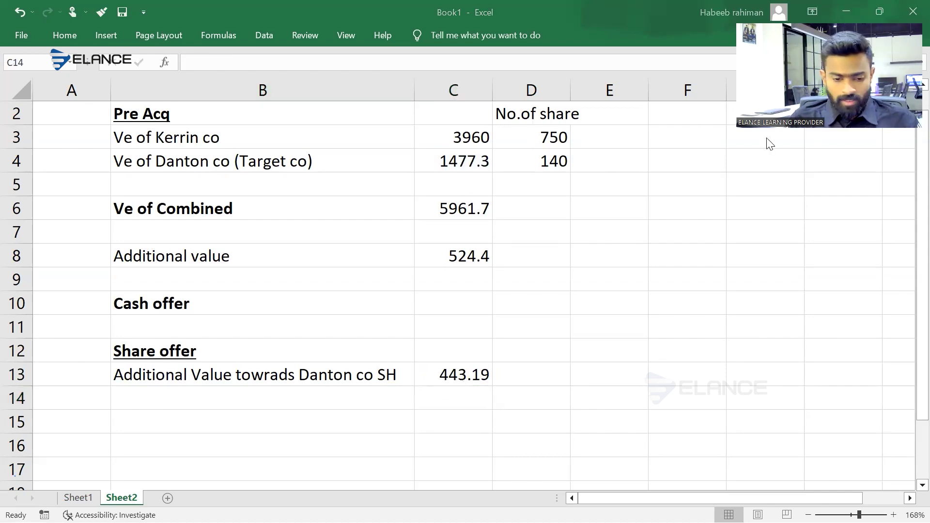
Copy the Danton label into B14 and reword it for Kerrin co shareholders.
left_click(243, 380)
left_click(243, 374)
key("ctrl+c")
key("Down")
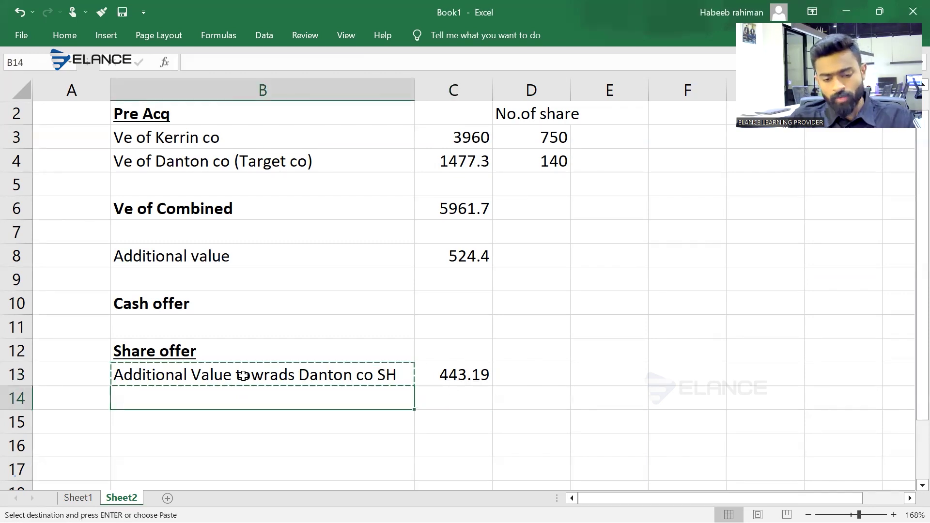
key("ctrl+v")
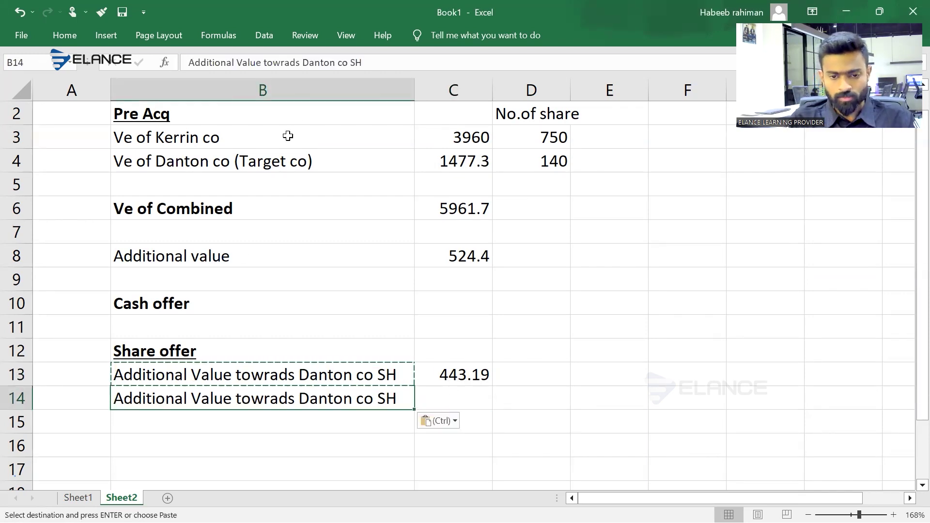
double_click(323, 66)
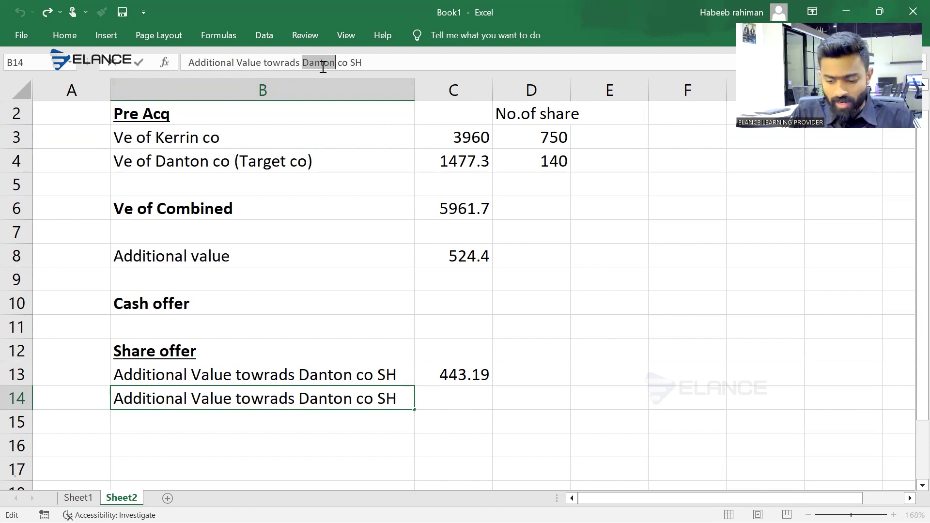
key("BackSpace")
type("Kerrin co")
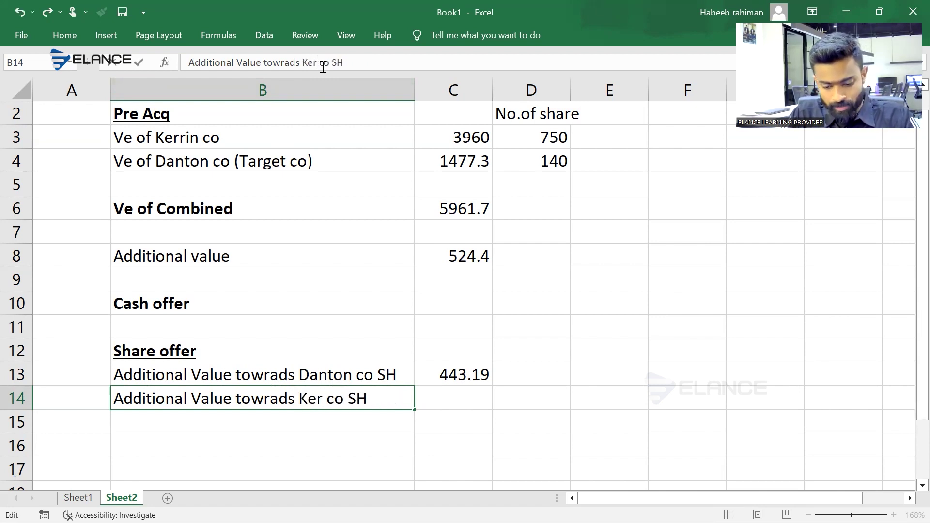
key("Tab")
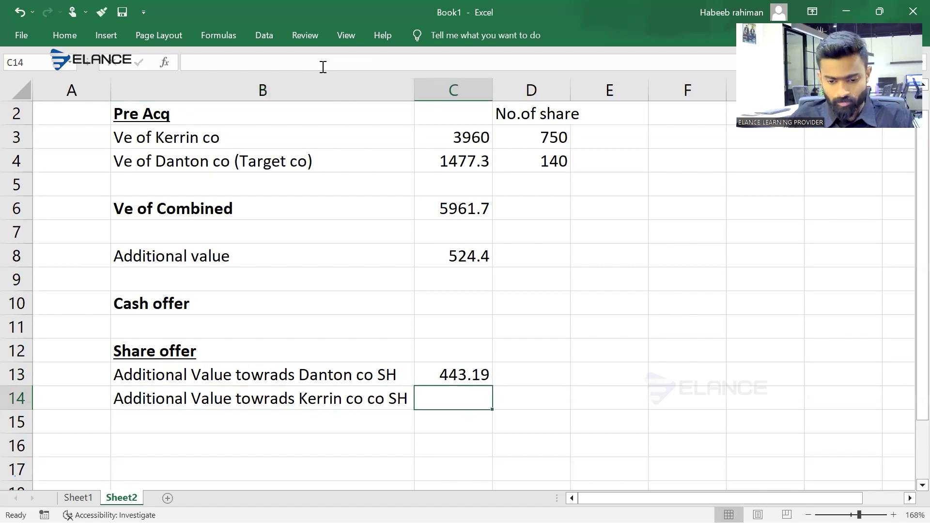
Enter =C8-C13 in C14 giving 81.21, then select B13:C14.
type("=")
key("Up")
key("Up")
key("Up")
key("Up")
key("Up")
key("Up")
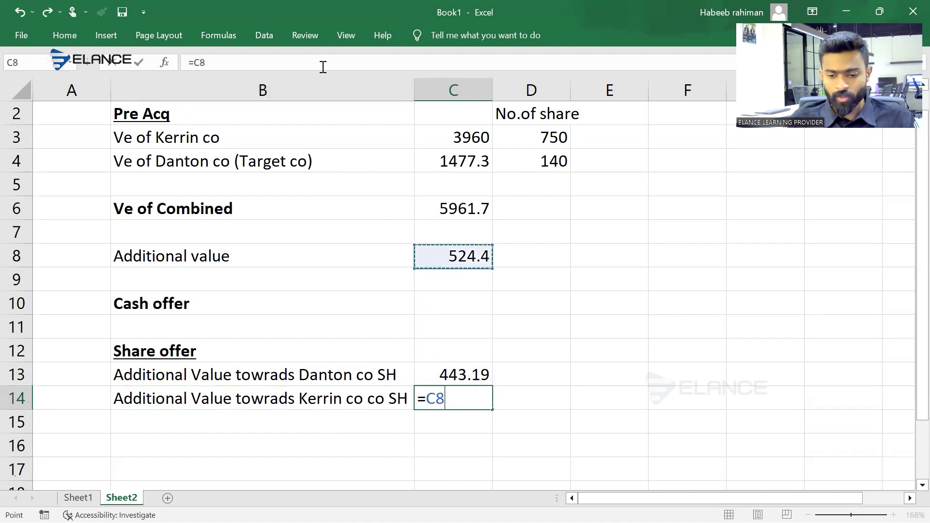
type("-")
key("Up")
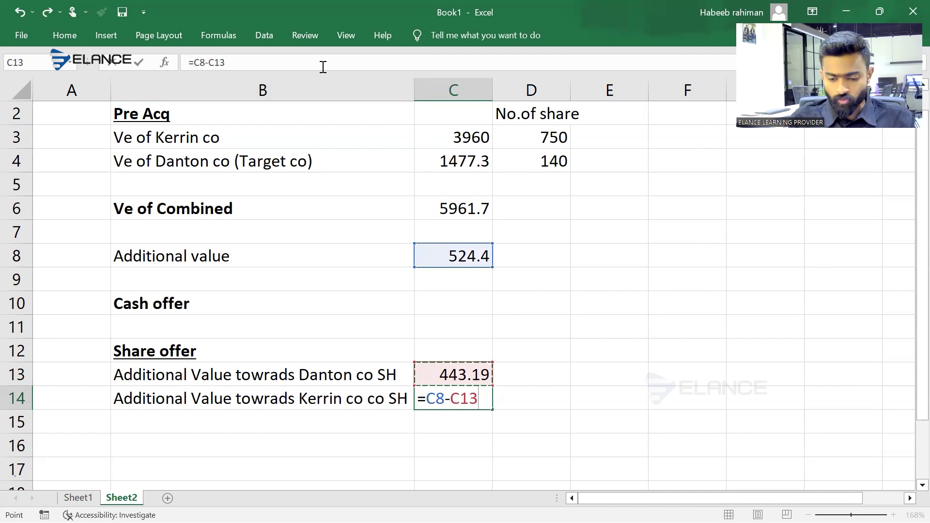
key("Return")
scroll(323, 67, "down", 1)
key("Up")
key("Up")
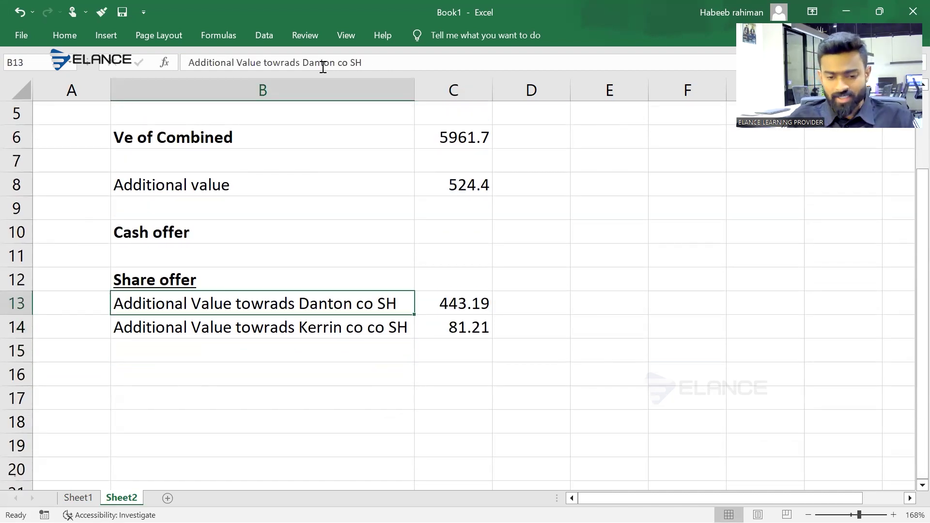
key("shift+Right")
key("shift+Down")
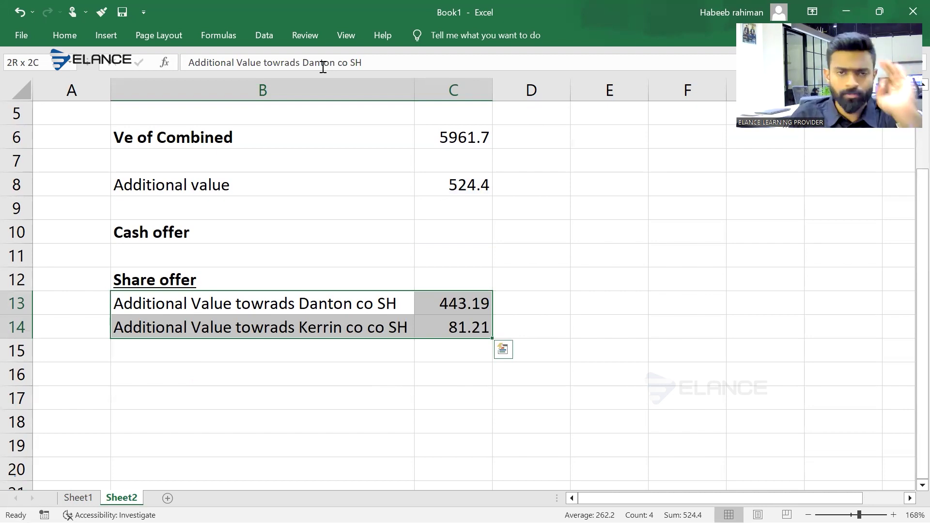
scroll(323, 67, "down", 1)
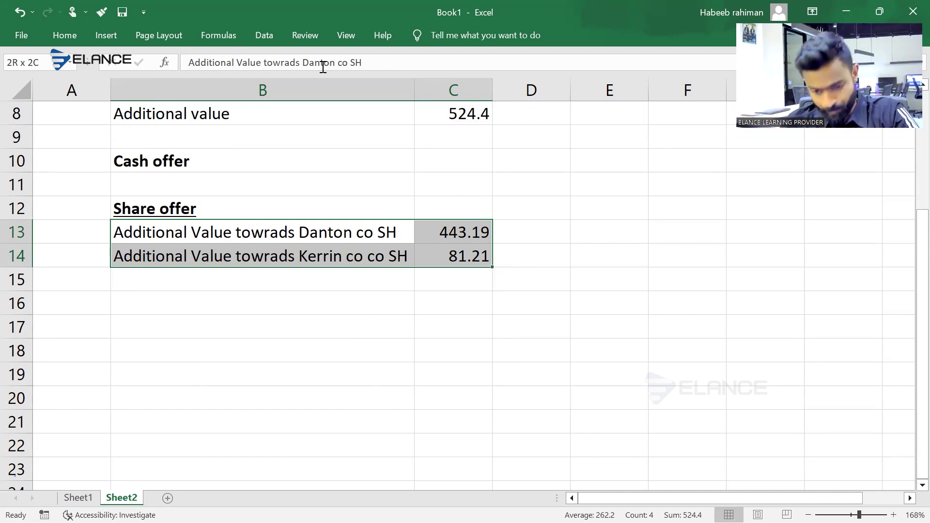
scroll(323, 67, "down", 1)
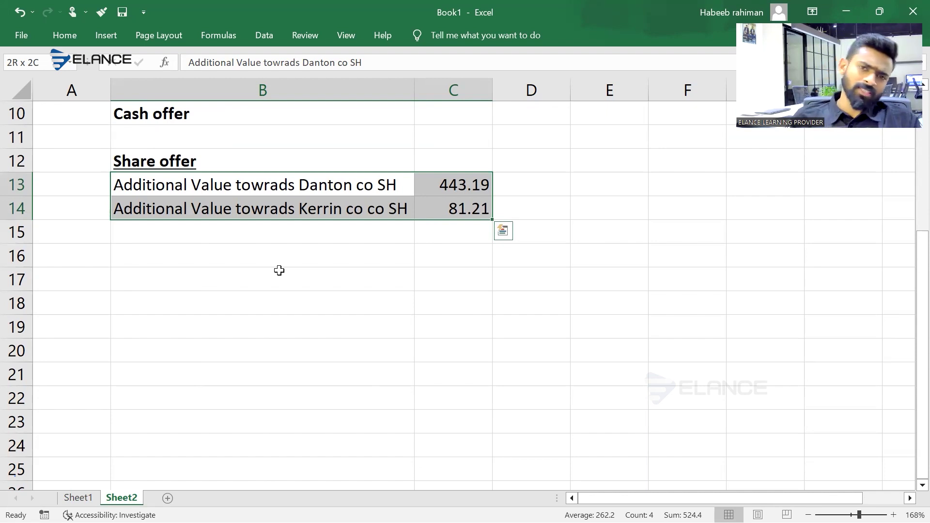
Enter 'Wn - for Suitable Share exchange' in B16, bold and underlined.
left_click(457, 272)
key("Up")
key("Left")
type("W")
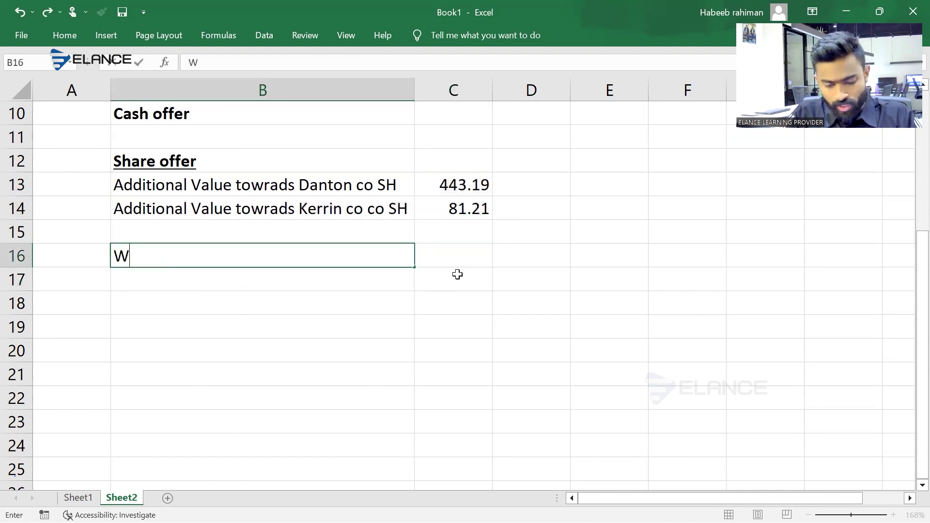
type("n - for")
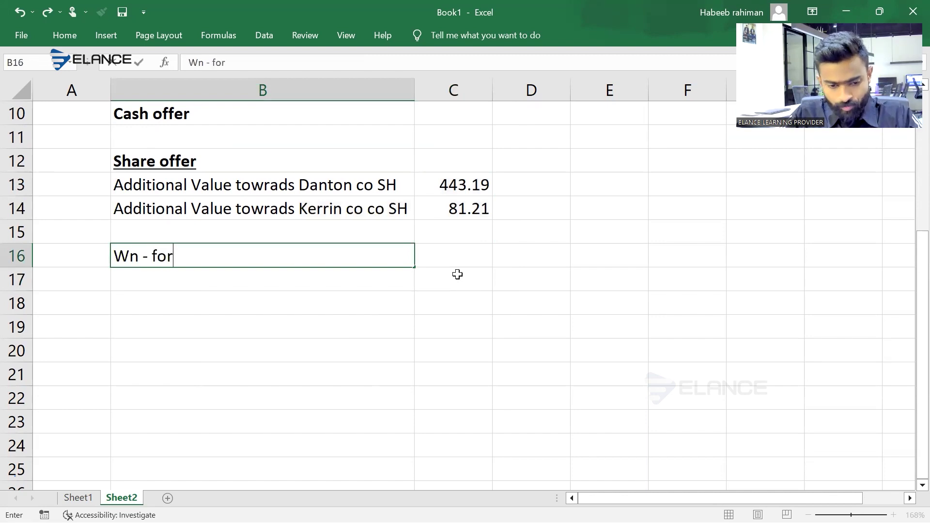
type(" Suitqable")
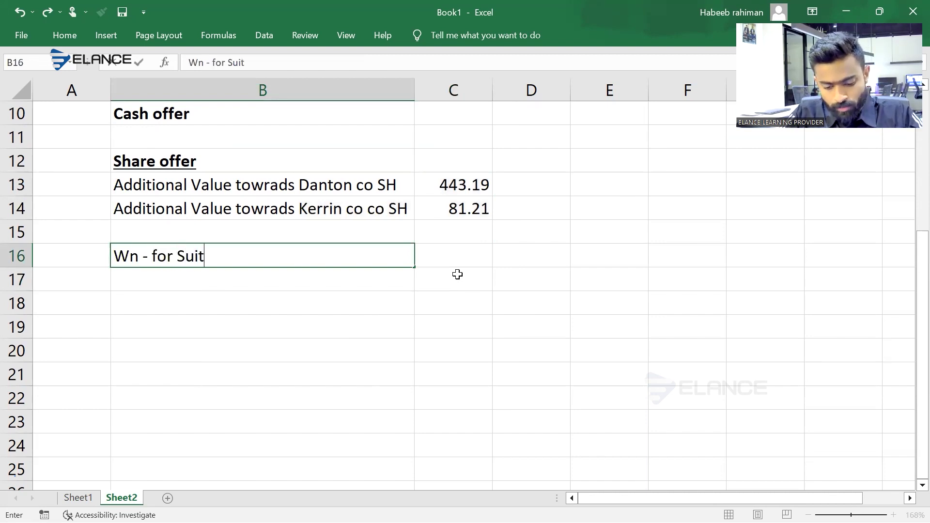
key("BackSpace")
key("BackSpace")
key("BackSpace")
key("BackSpace")
key("BackSpace")
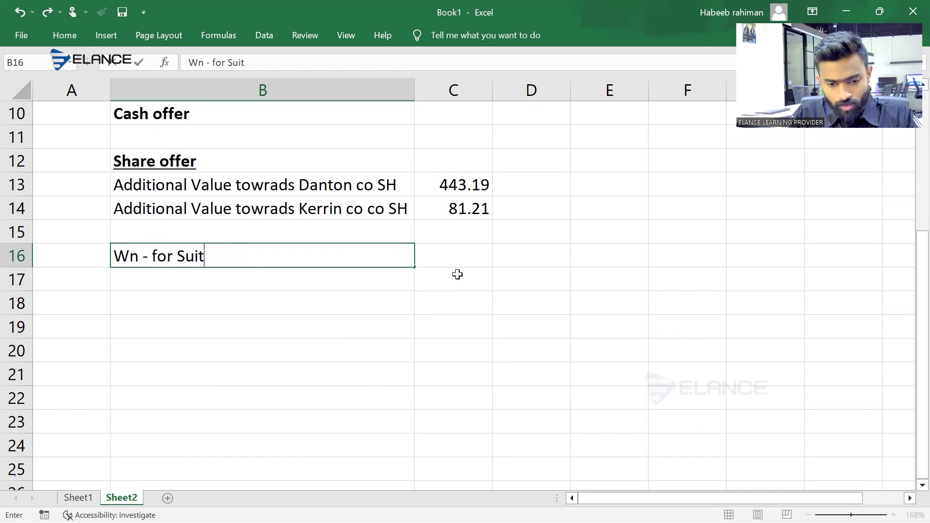
type("able S")
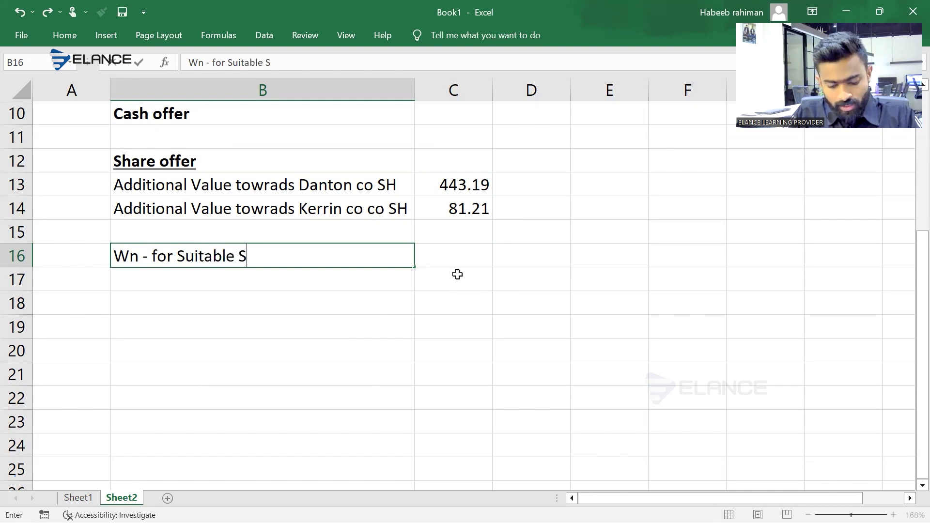
type("hare ex")
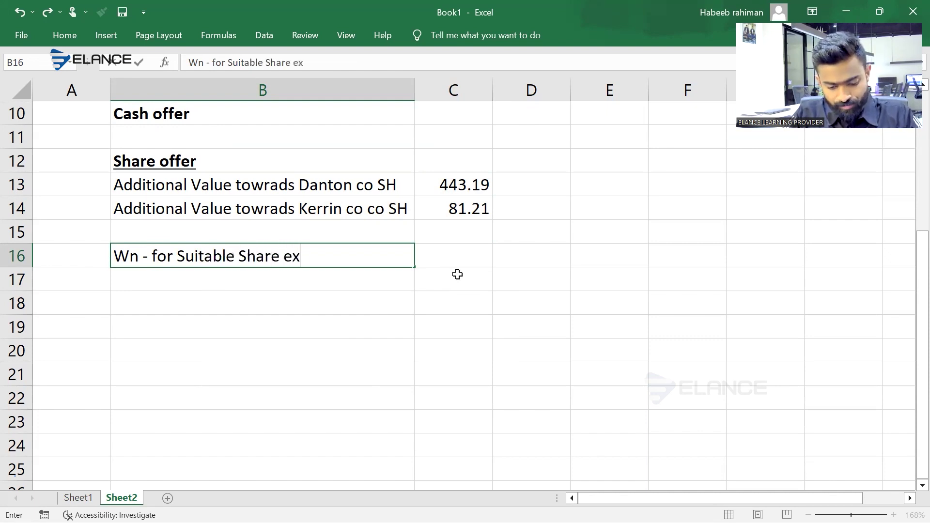
type("change")
key("Return")
key("Up")
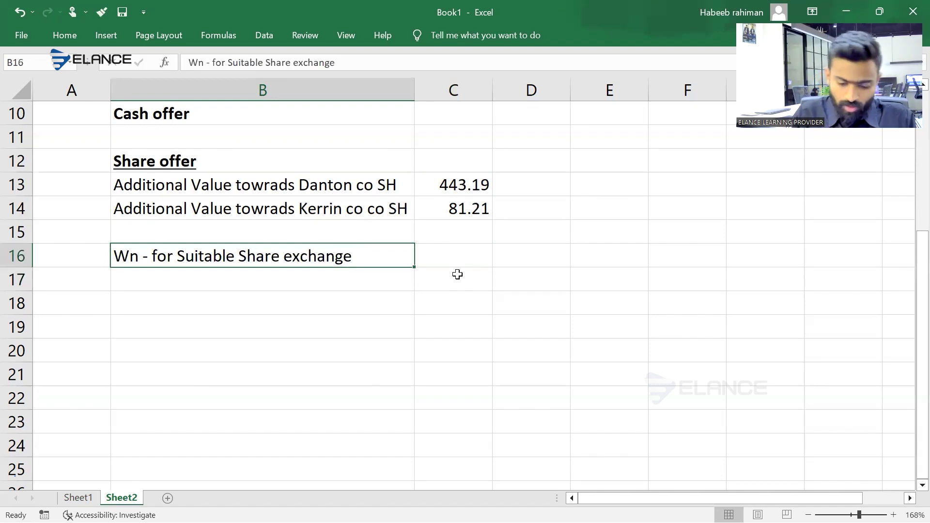
key("ctrl+b")
key("ctrl+u")
Label C17 'Kerrin co'.
key("Down")
left_click(457, 275)
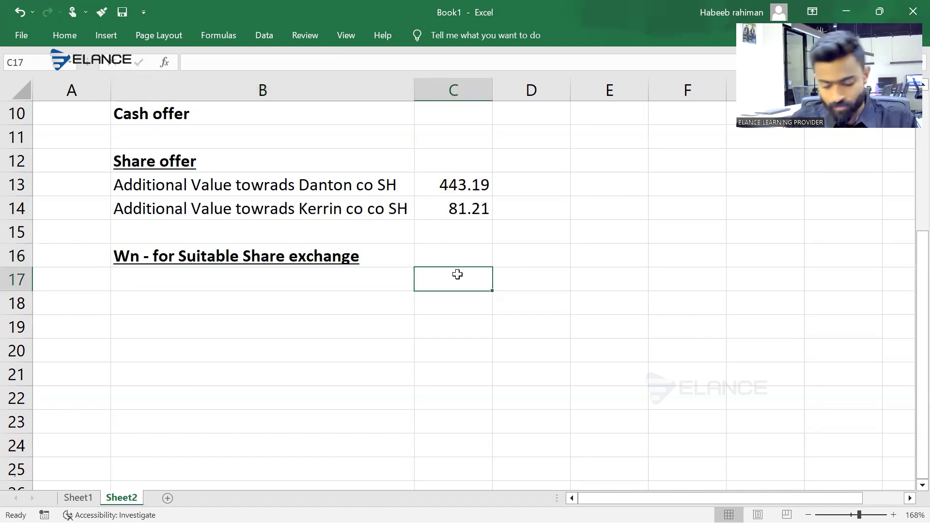
type("Kerr")
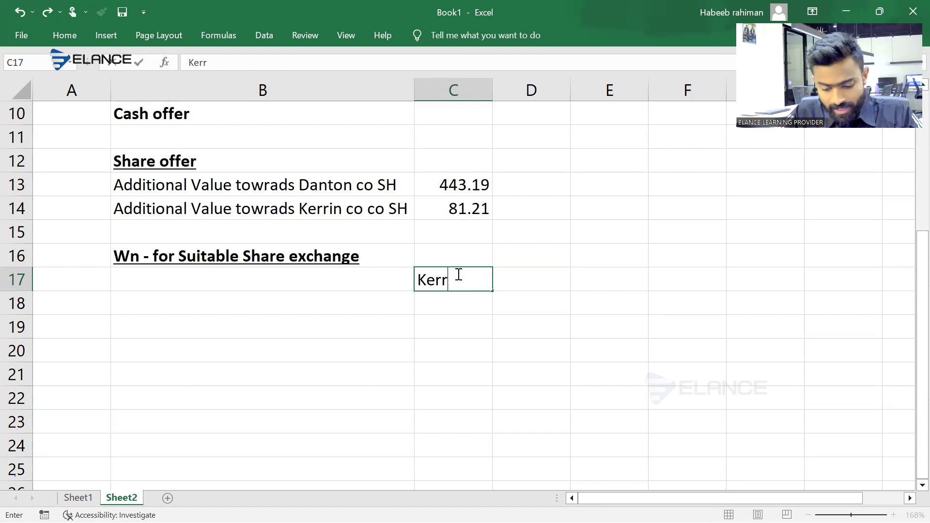
type("in co")
key("Tab")
left_click(457, 275)
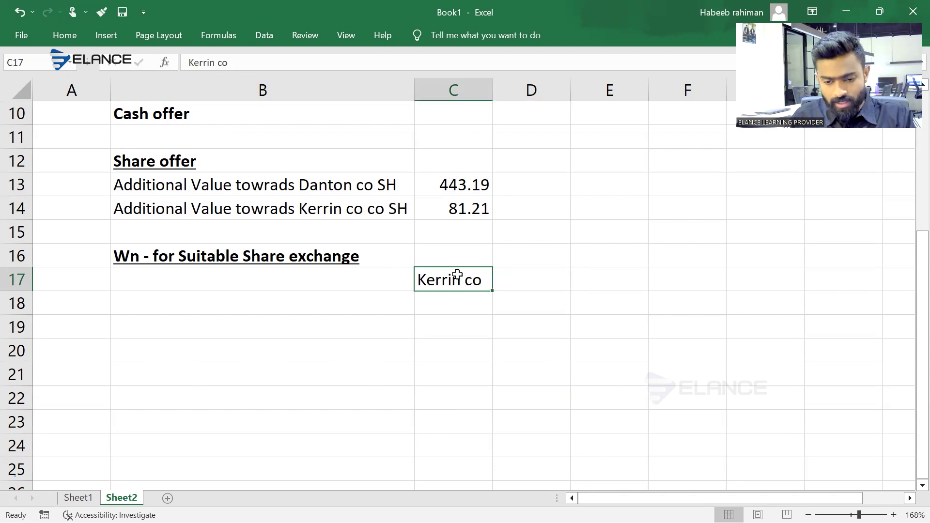
key("Tab")
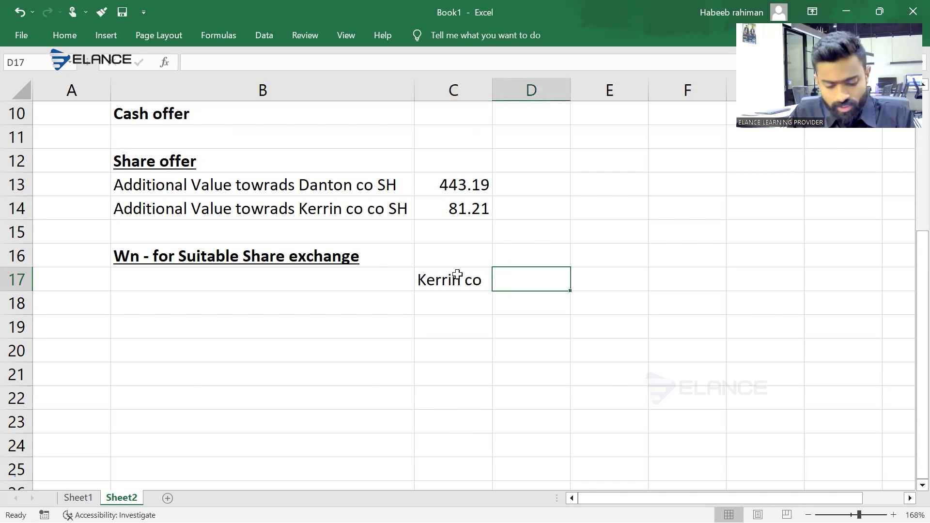
Label D17 'Danton co'.
type("Dento")
key("BackSpace")
key("BackSpace")
key("BackSpace")
key("BackSpace")
type("anton")
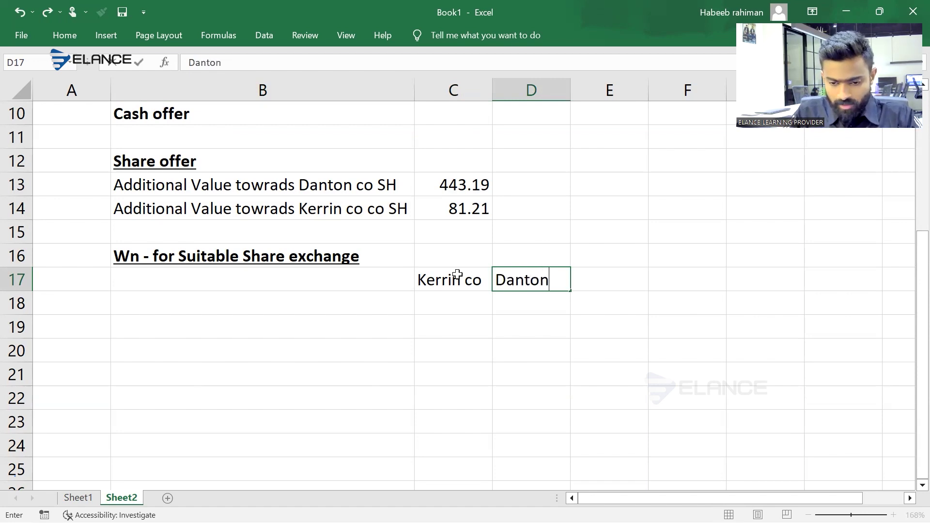
key("Return")
key("Up")
key("F2")
type("c")
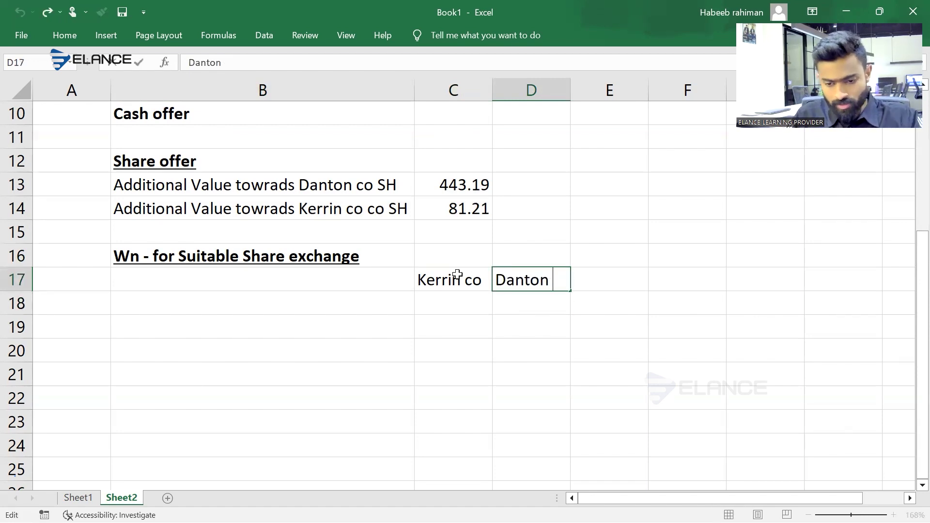
type("o")
key("Return")
Enter 'Combined co' in C16 and select C16:D16.
key("Up")
key("Left")
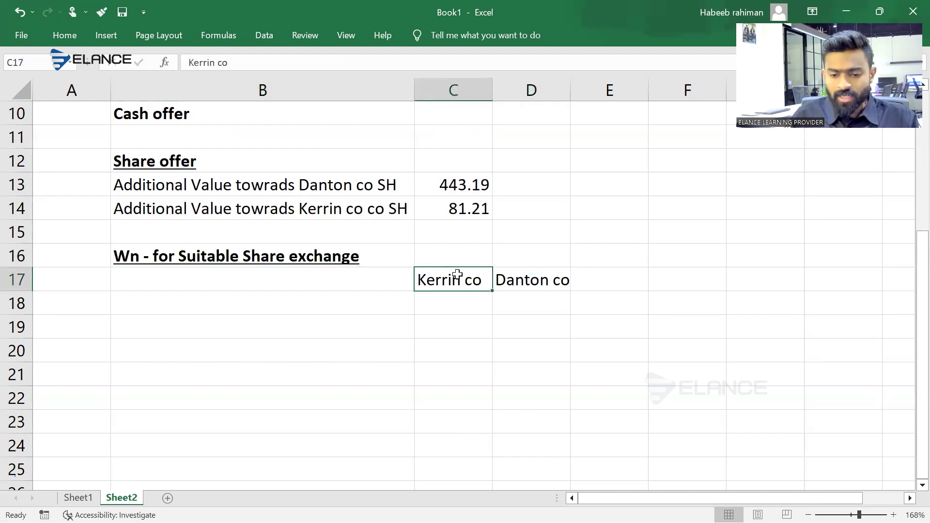
key("Up")
key("shift+Right")
key("Left")
key("Right")
type("Combin")
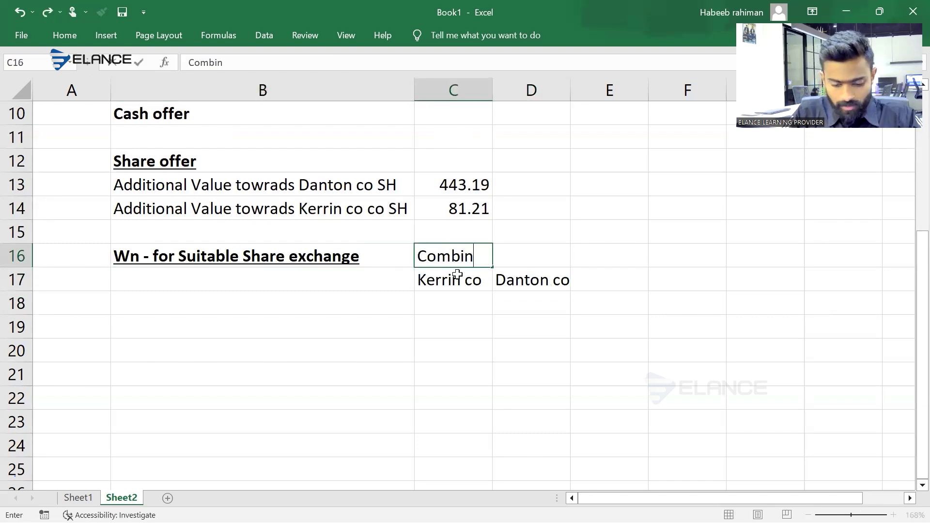
type("ed co")
key("Return")
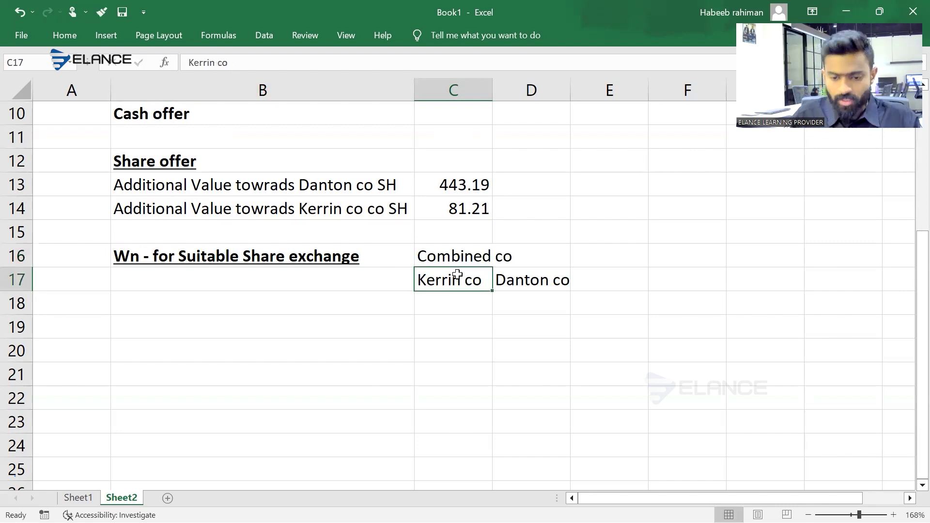
key("Up")
key("shift+Right")
Merge and centre 'Combined co' across C16:D16, bold and underlined.
left_click(65, 32)
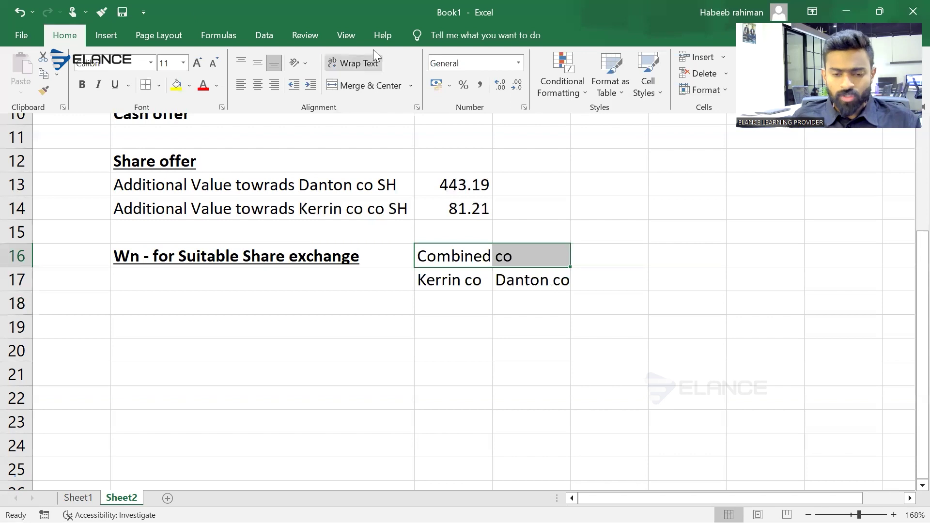
left_click(368, 83)
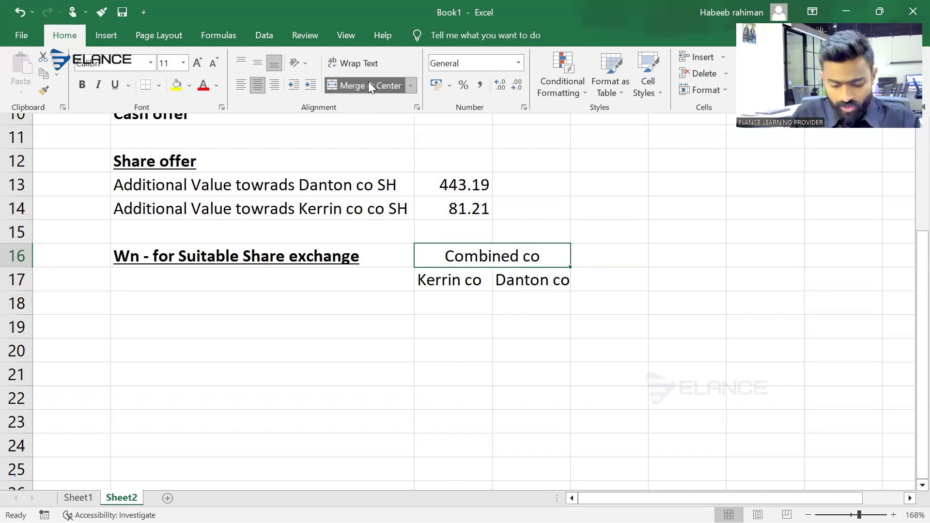
key("ctrl+b")
key("ctrl+u")
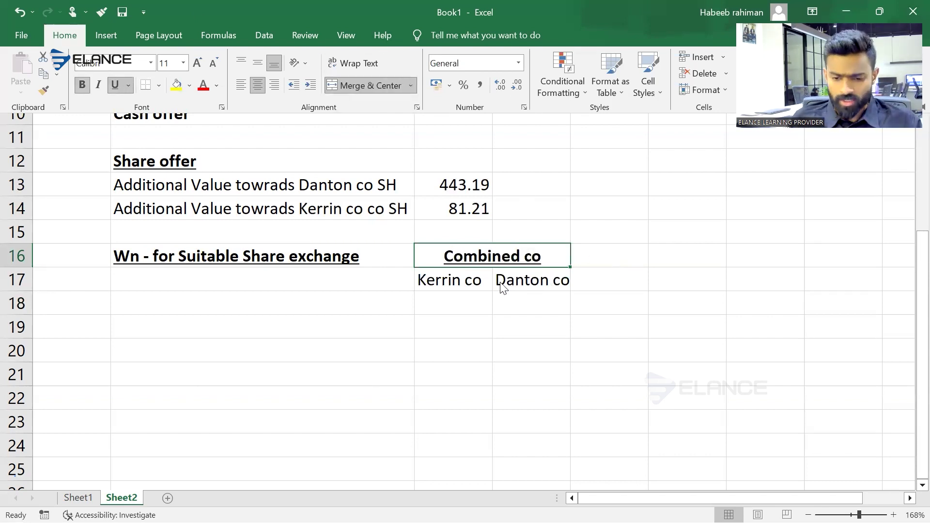
Relabel C17 'Kerrin co SH' and AutoFit column C.
left_click(484, 286)
left_click(483, 286)
double_click(483, 284)
type("SH")
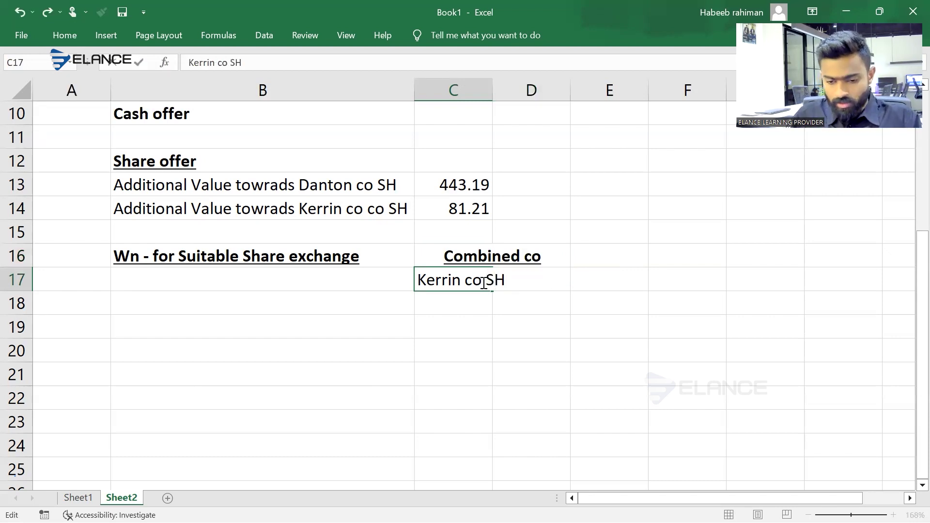
key("ctrl+Return")
key("alt+h")
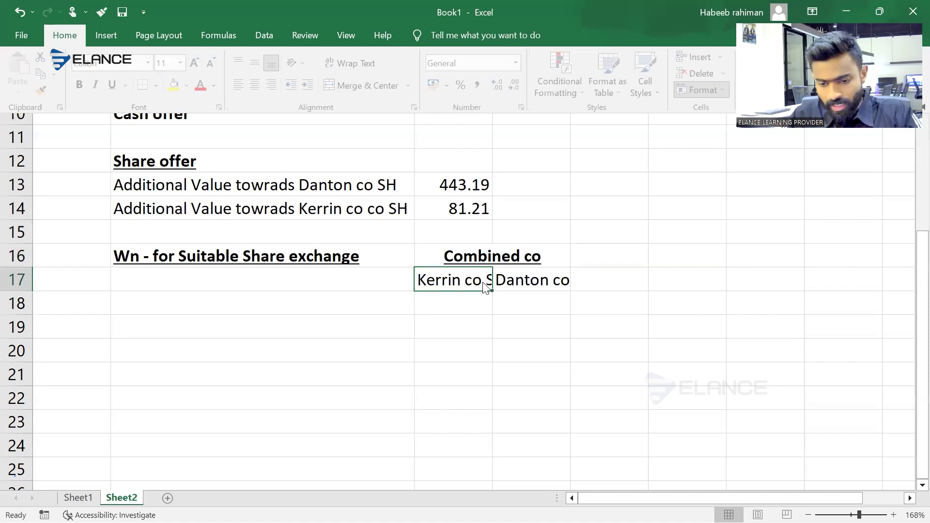
key("o")
key("i")
Relabel D17 'Danton co SH' and AutoFit column D.
key("Right")
key("F2")
type("SH")
key("Return")
key("Up")
key("alt")
key("h")
key("o")
key("i")
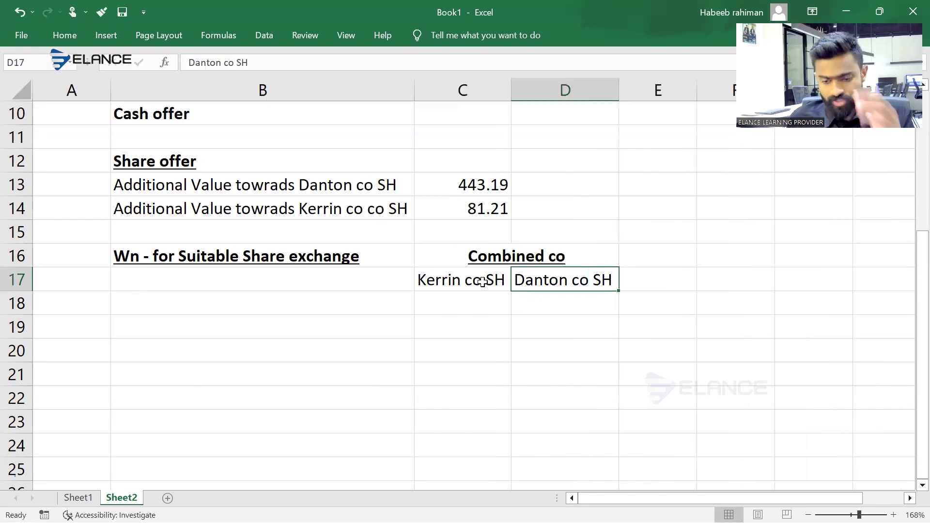
Start typing the label 'No.of shares in combined' in B19.
key("Right")
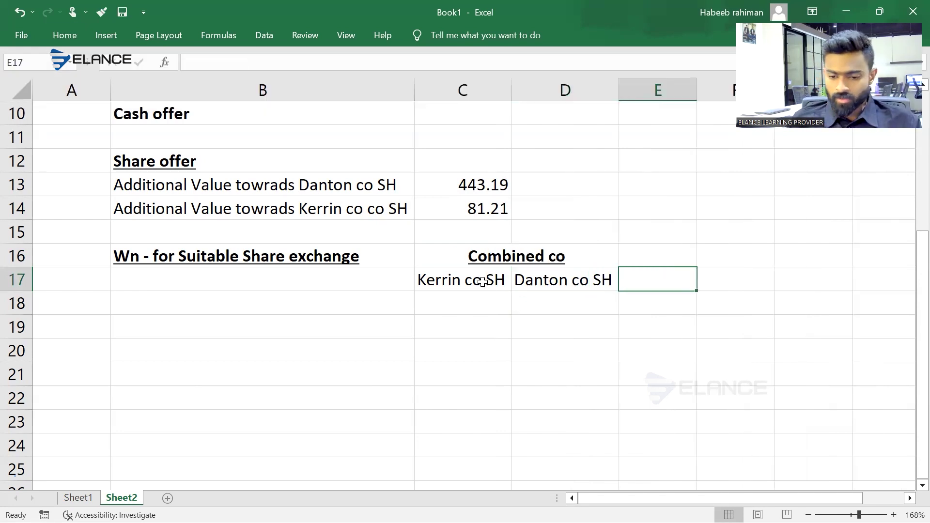
key("Down")
key("Left")
key("Left")
key("Left")
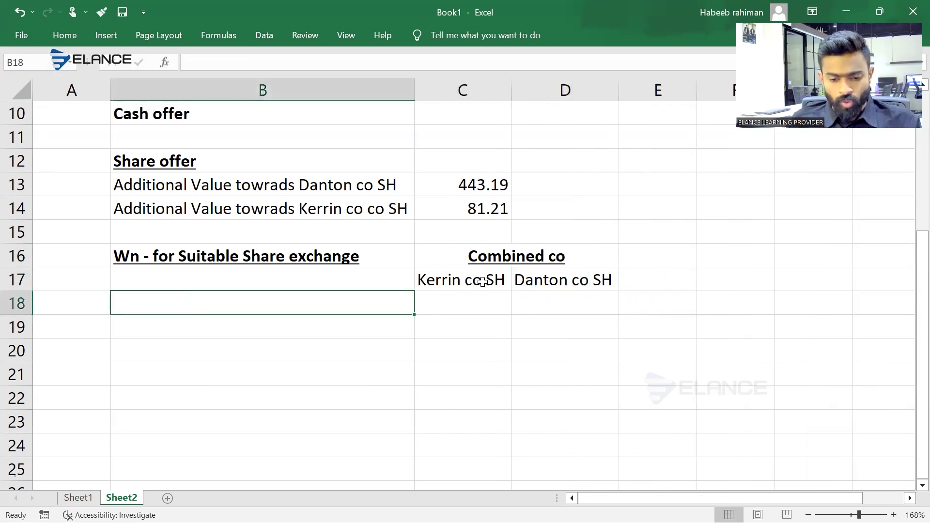
key("Down")
type("No.of shares in c")
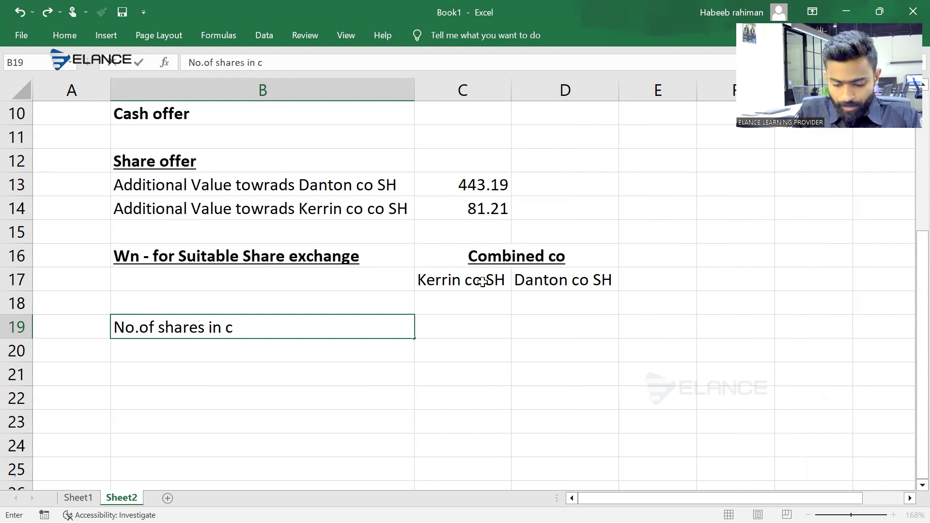
type("ombined")
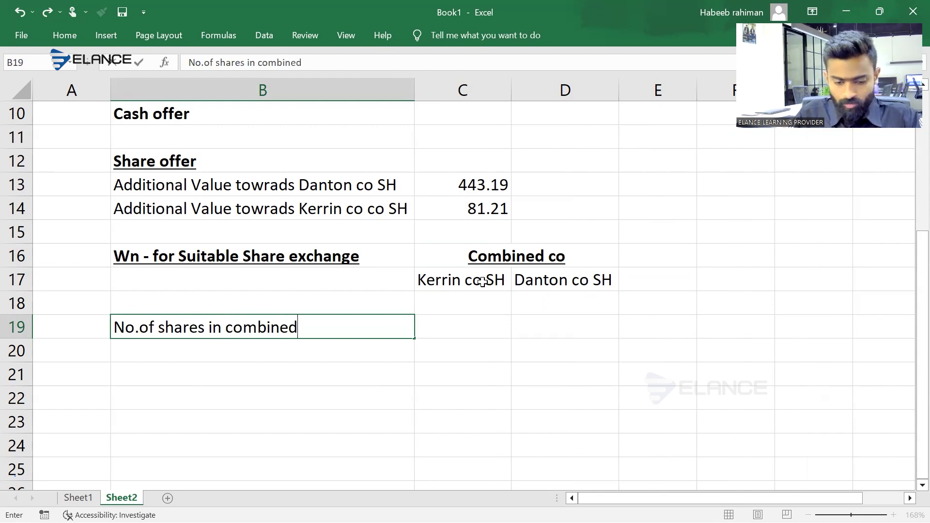
Finish the B19 label and fill C19 with Kerrin's 750 shares copied from D3.
key("Return")
key("Right")
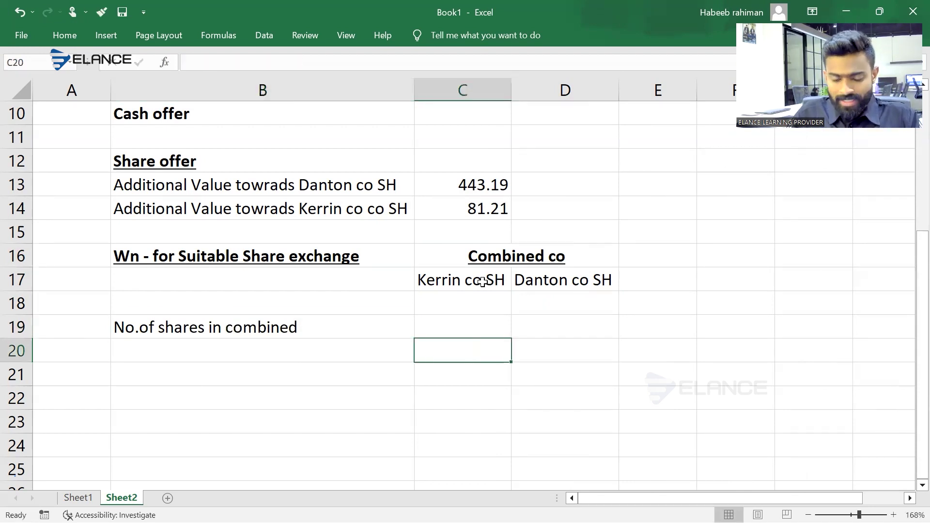
key("Up")
type("???")
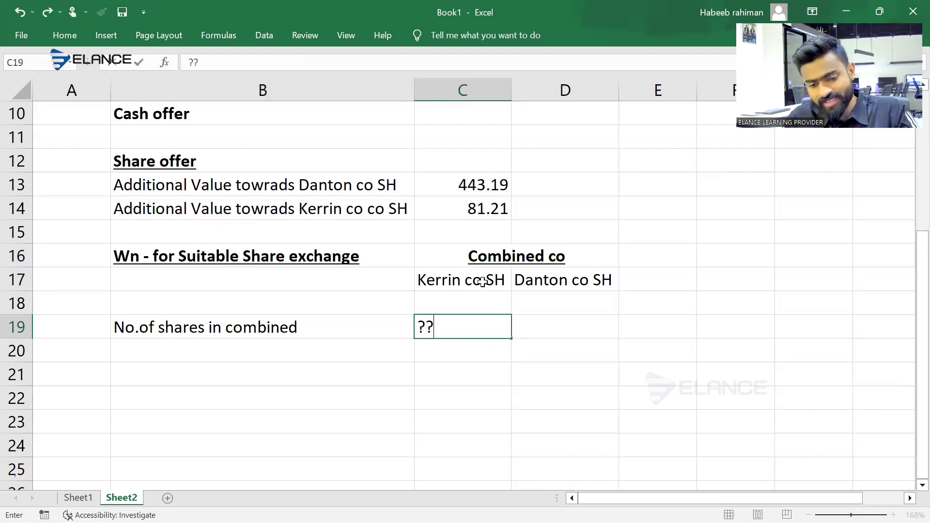
key("Return")
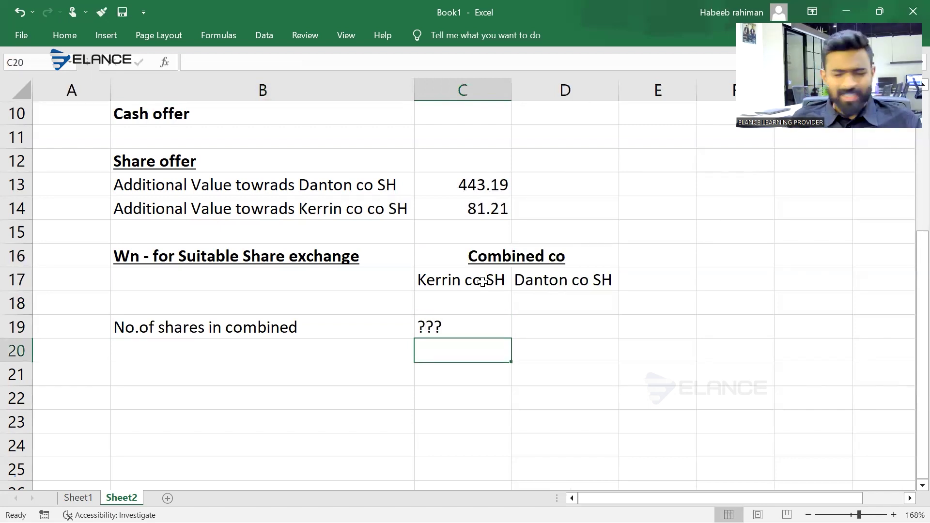
key("Up")
scroll(481, 282, "up", 3)
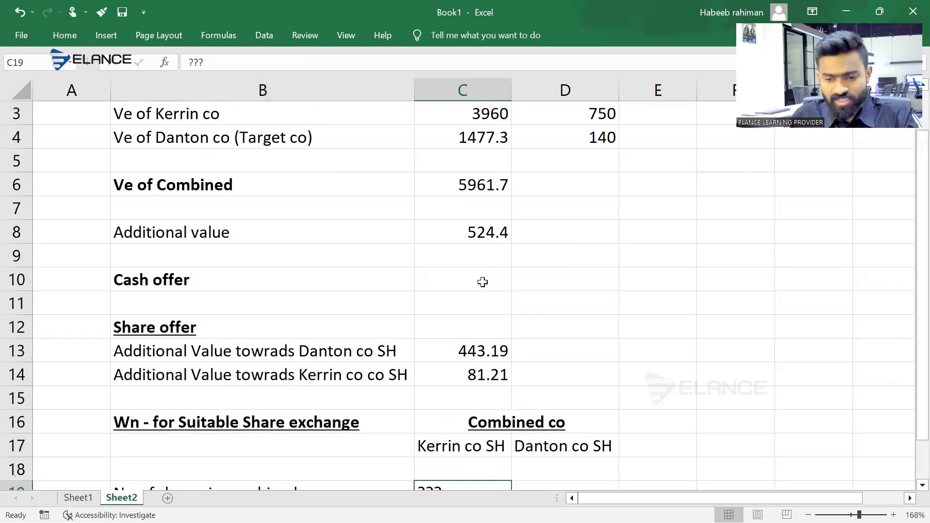
left_click(564, 161)
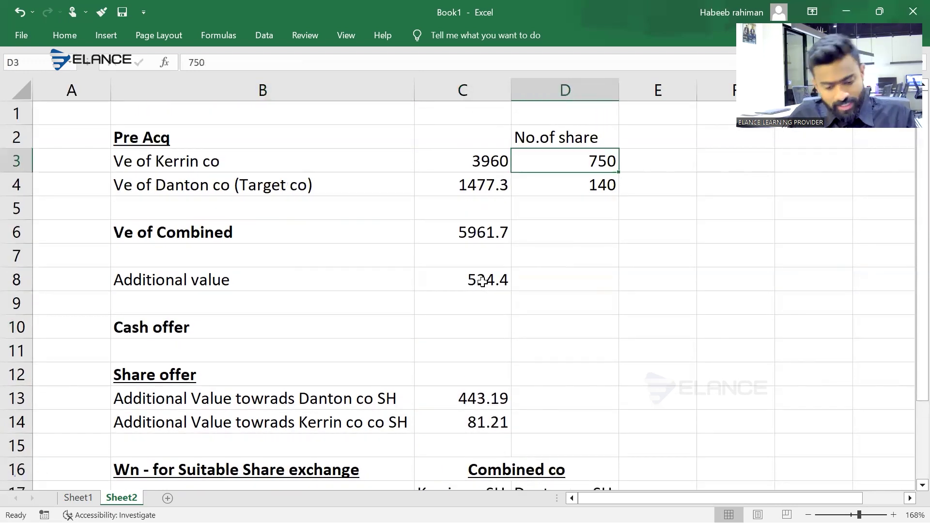
key("ctrl+c")
scroll(485, 288, "down", 1)
scroll(486, 288, "down", 2)
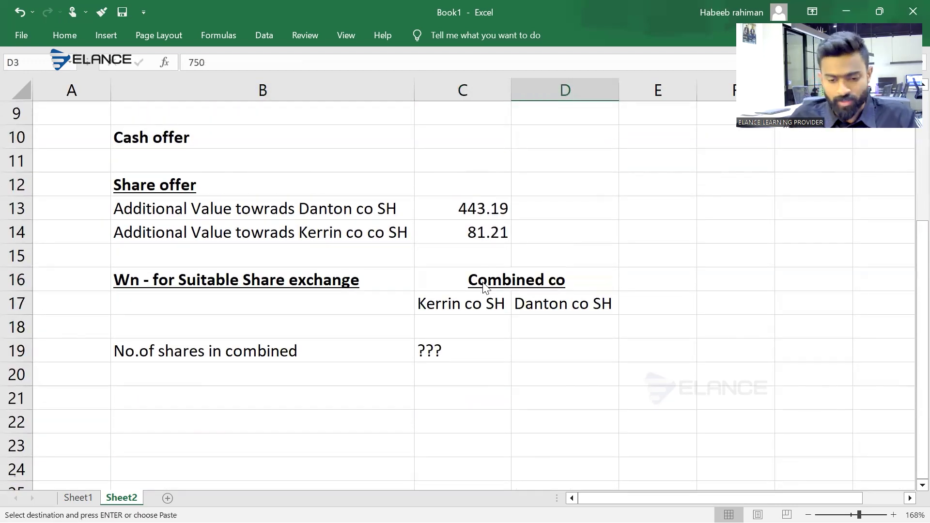
left_click(462, 351)
key("ctrl+v")
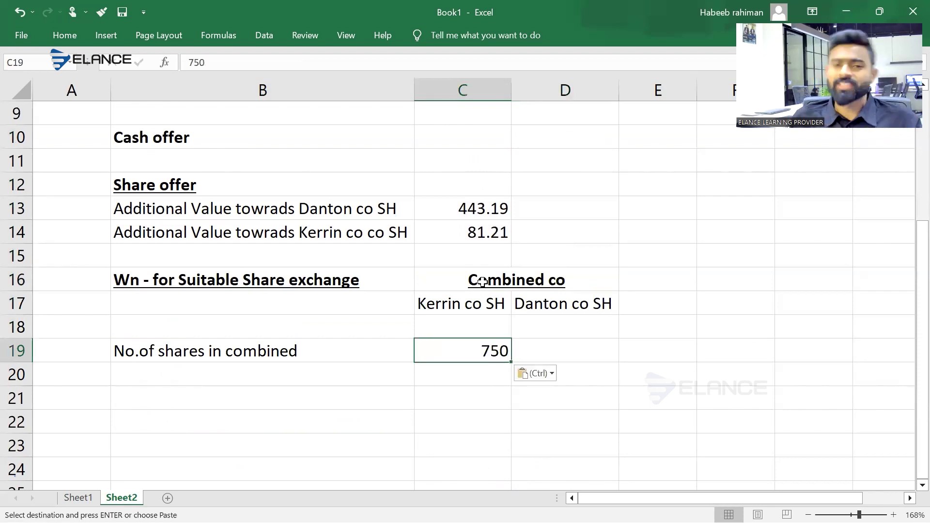
Put a ??? placeholder in D19 for Danton's shares.
key("Right")
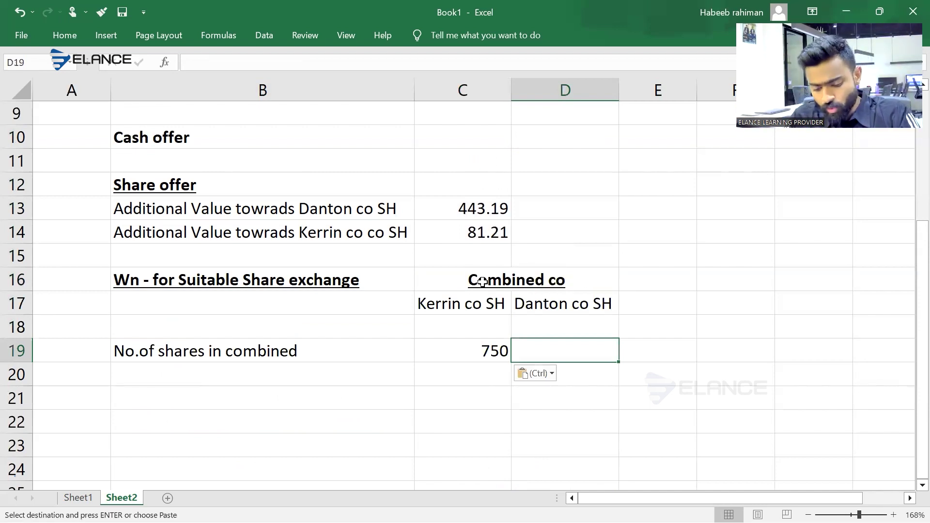
type("???")
key("Return")
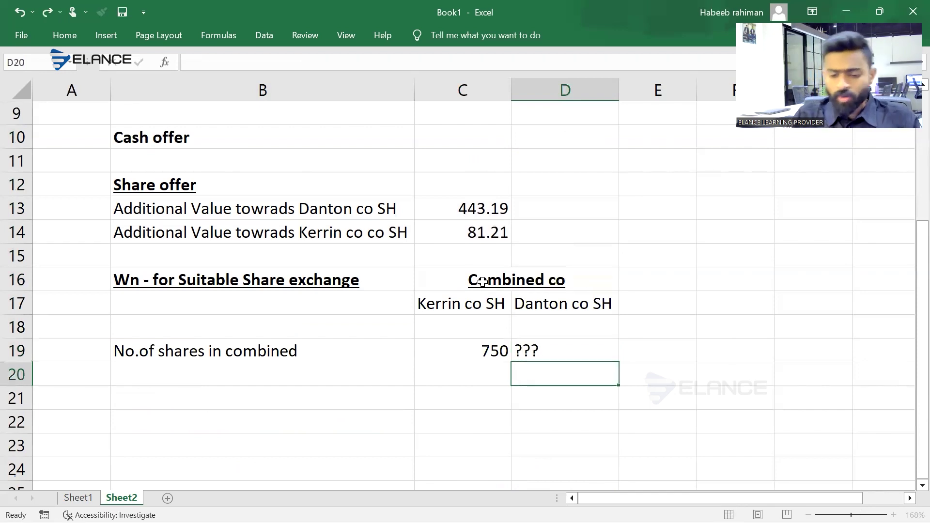
key("Up")
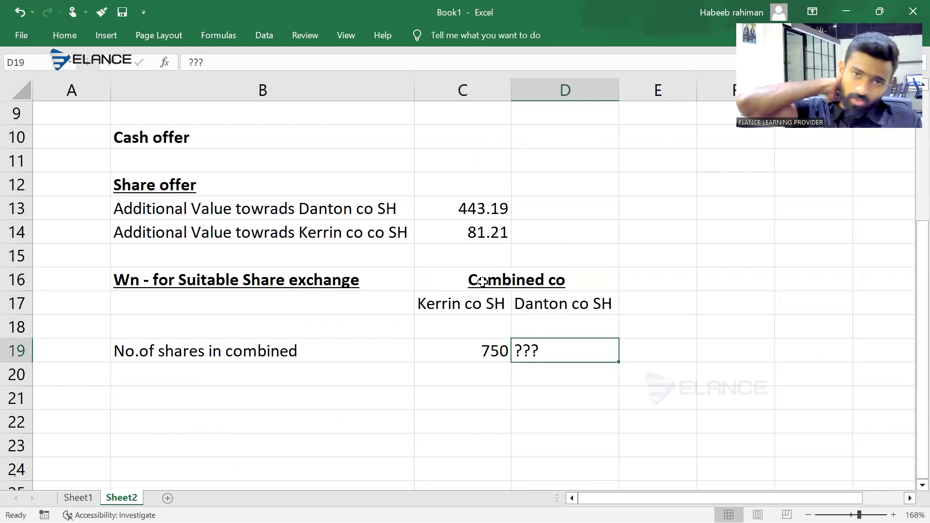
key("Right")
key("Right")
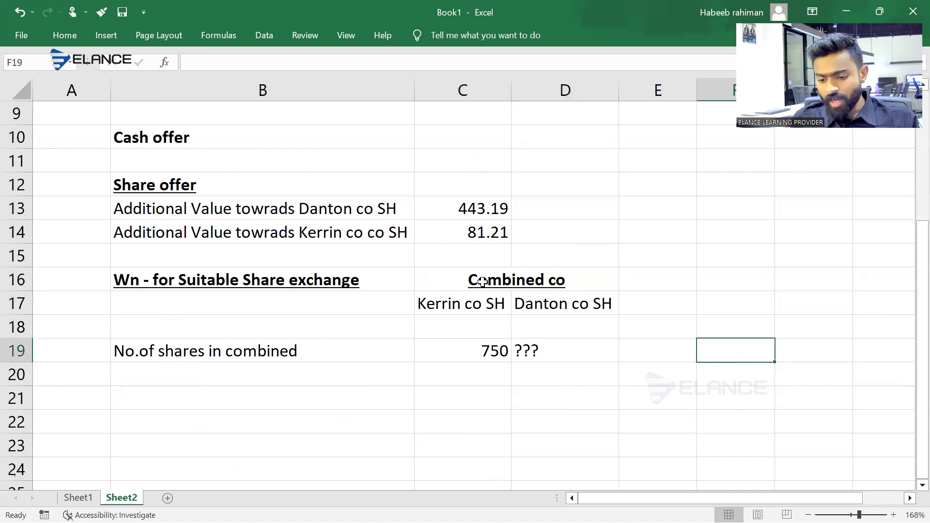
key("Up")
key("Up")
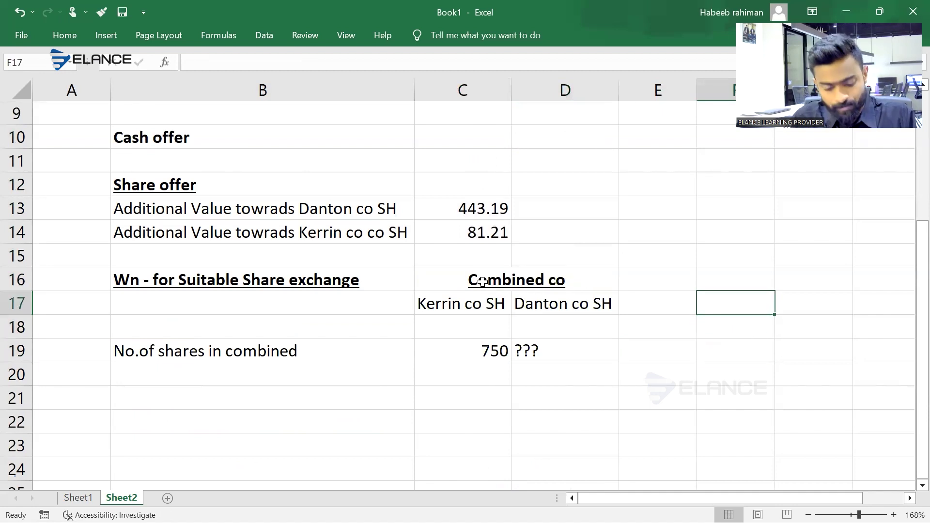
Add a 'Give up' heading in F17 with 140 in F19.
type("Give ")
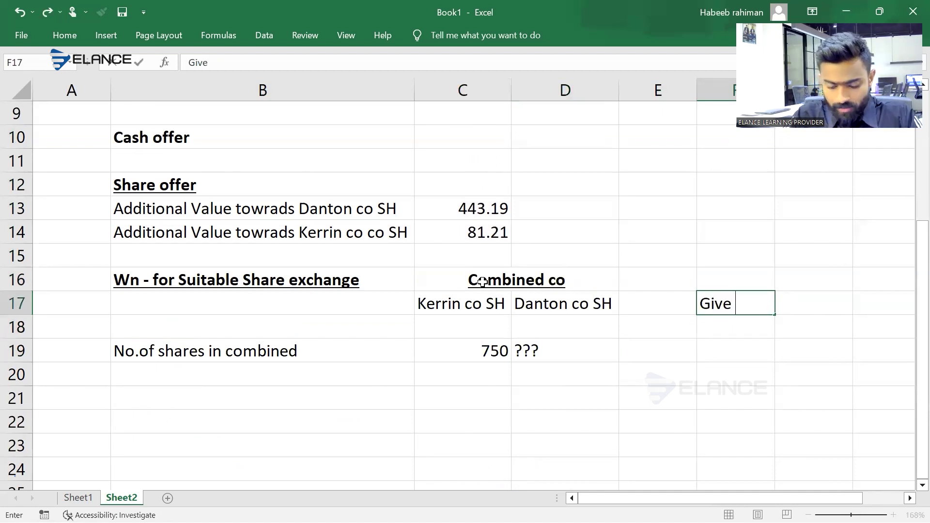
type("up")
key("Return")
key("Down")
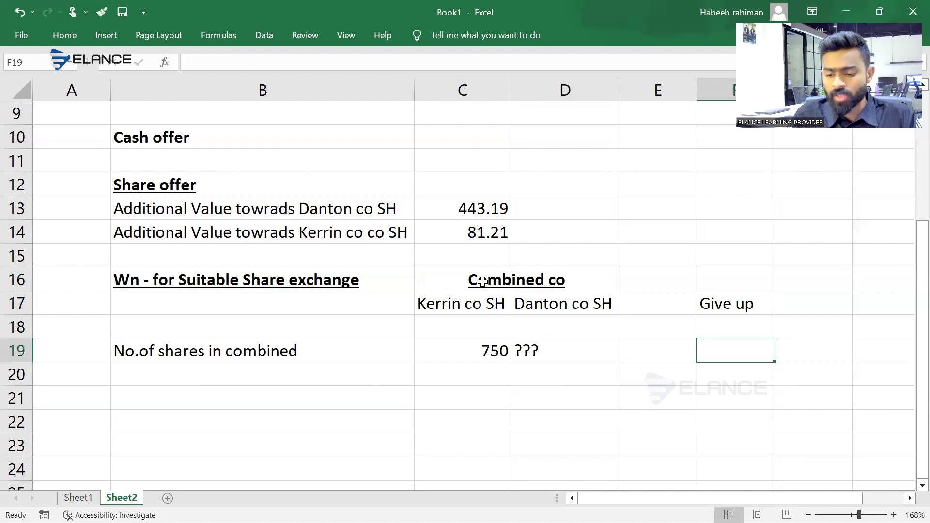
scroll(482, 282, "up", 3)
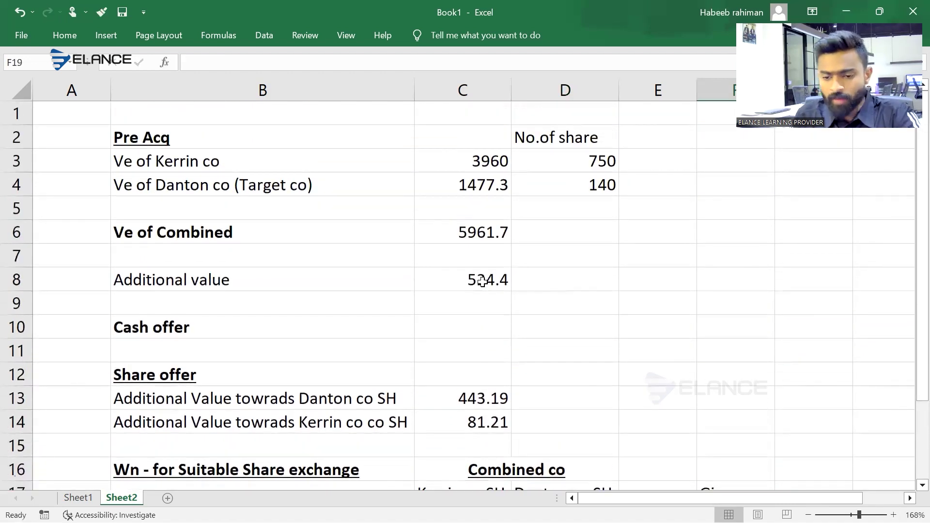
left_click(565, 207)
key("Up")
scroll(482, 281, "down", 4)
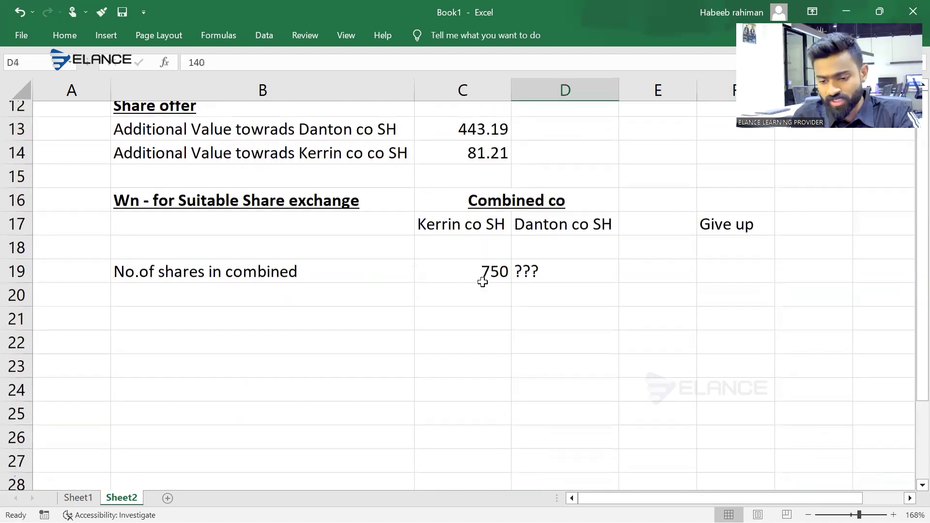
left_click(735, 279)
type("140")
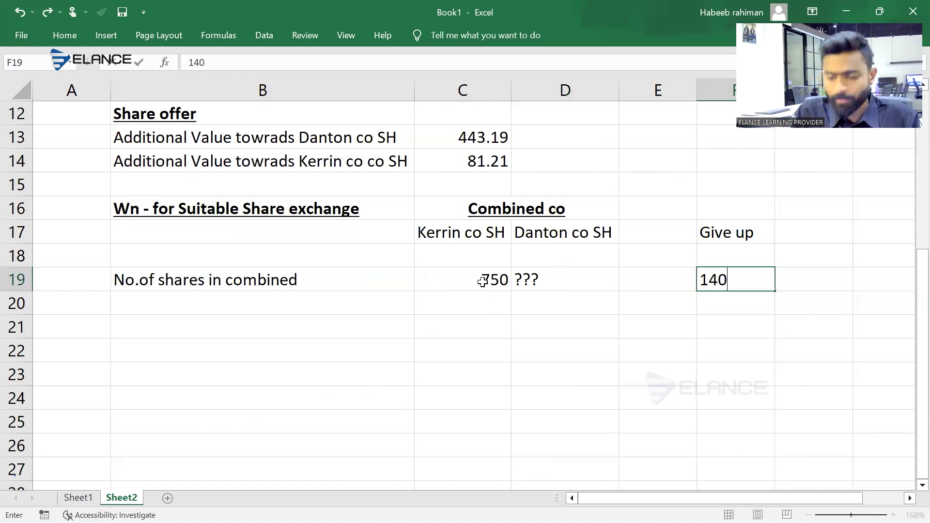
key("Return")
Enter 140 in D19, then 1 in D20 and F20.
key("Up")
key("Left")
key("Left")
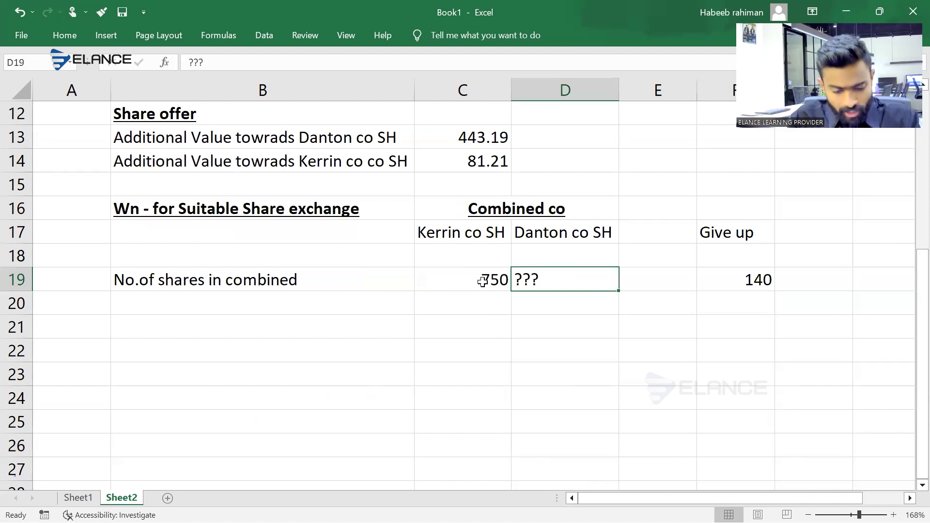
type("140")
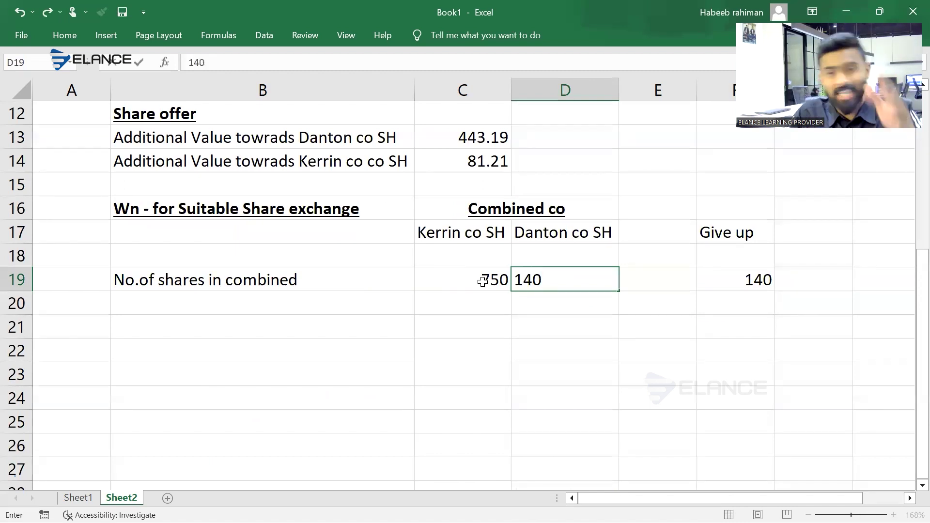
key("Return")
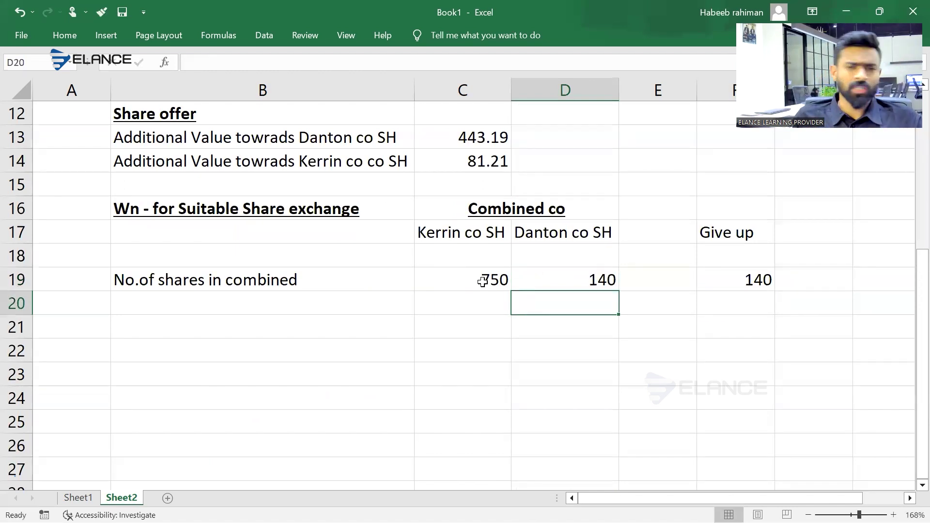
type("1")
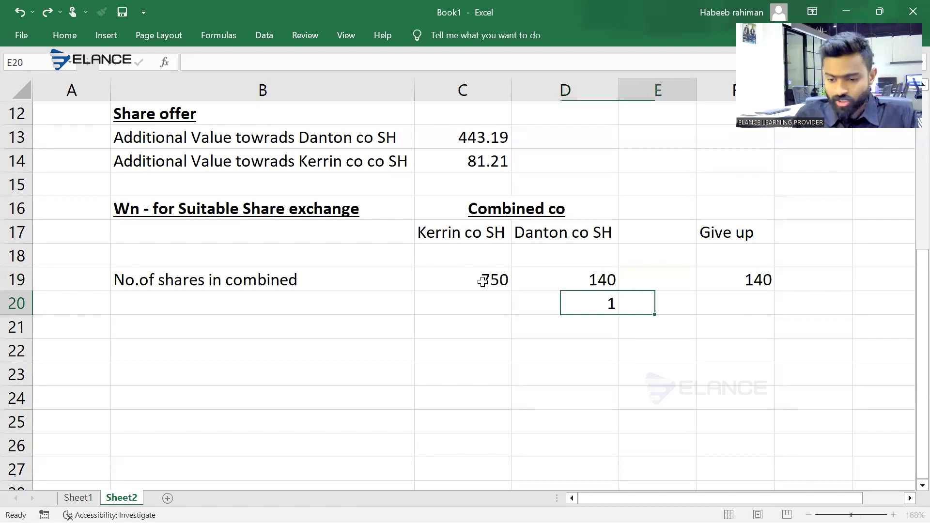
key("Right")
key("Right")
type("1")
key("Return")
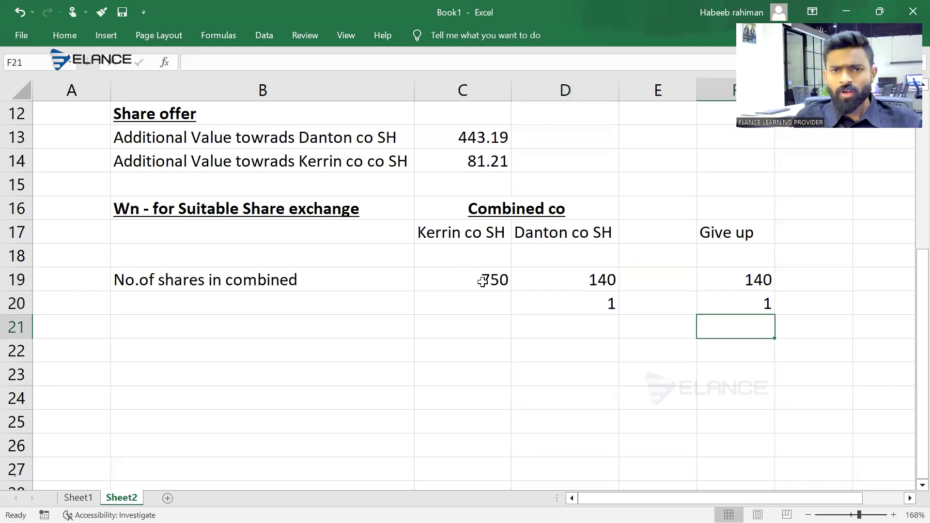
key("Up")
key("Left")
key("Up")
key("Left")
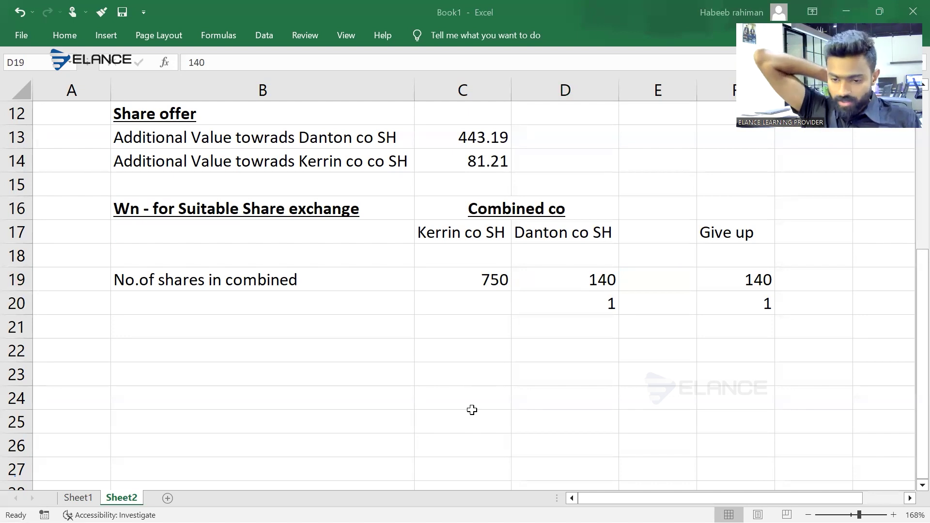
Change D19 to ?? and clear the 1 from D20.
left_click(561, 271)
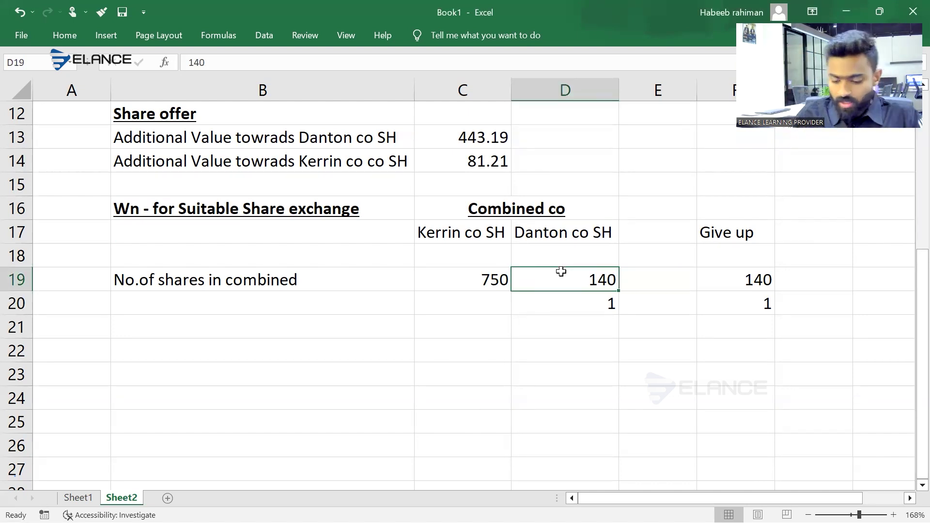
type("??")
key("Return")
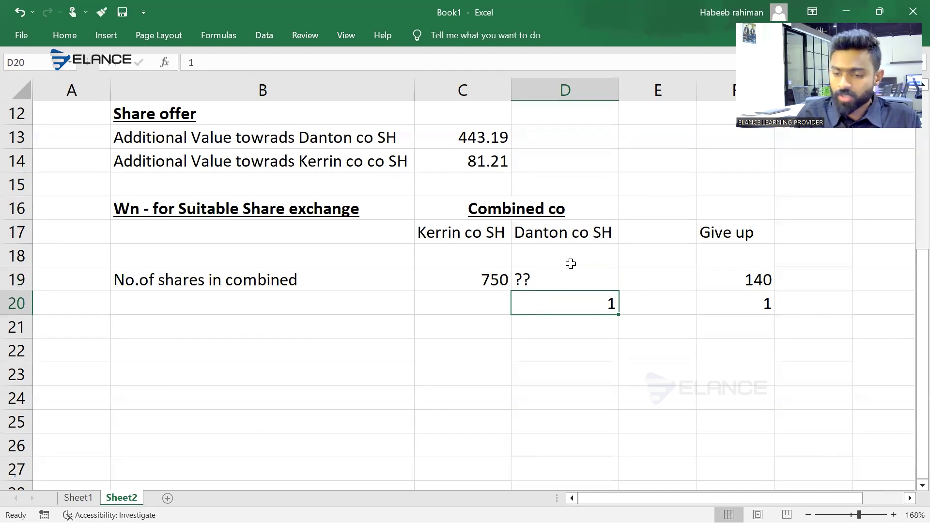
left_click(620, 302)
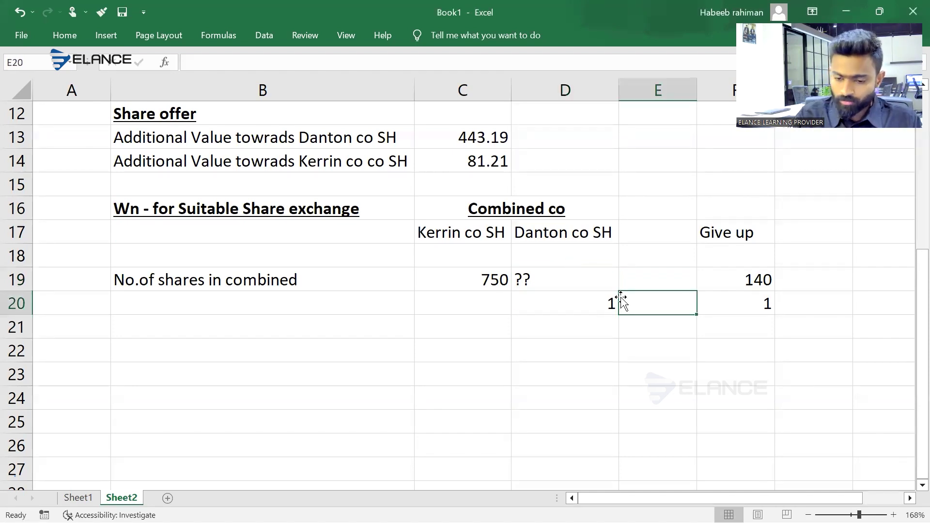
left_click(617, 301)
key("Delete")
Copy the 'No.of shares in combined' row (B:F) down into row 21.
key("Up")
key("Left")
key("Left")
key("Left")
key("Right")
key("shift+Right")
key("shift+Right")
key("shift+Right")
key("shift+Right")
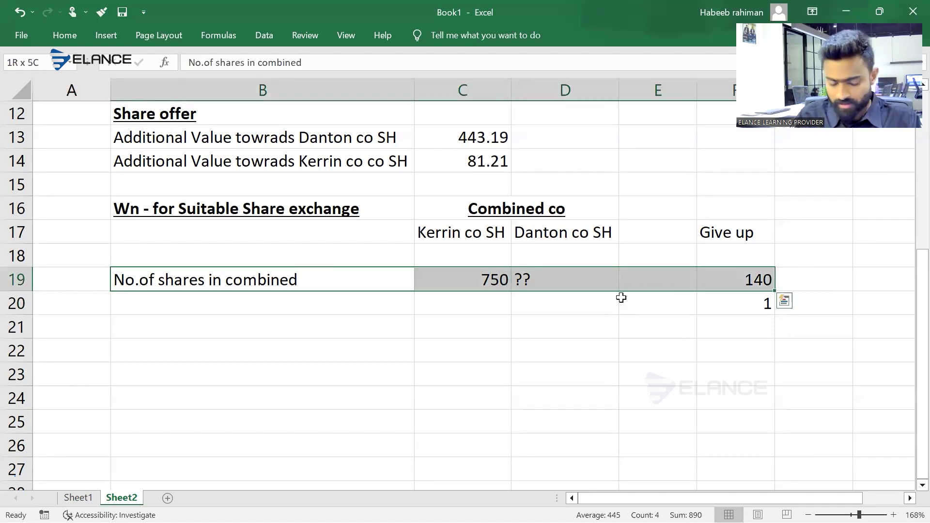
key("ctrl+c")
key("Down")
key("Down")
key("Down")
key("Down")
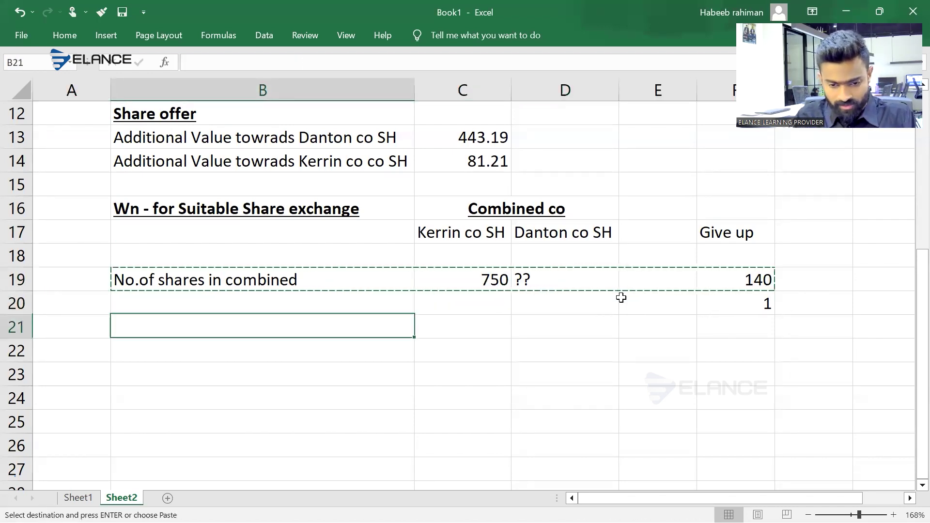
key("ctrl+v")
key("Right")
key("Left")
key("shift+Right")
key("shift+Right")
key("shift+Right")
key("shift+Right")
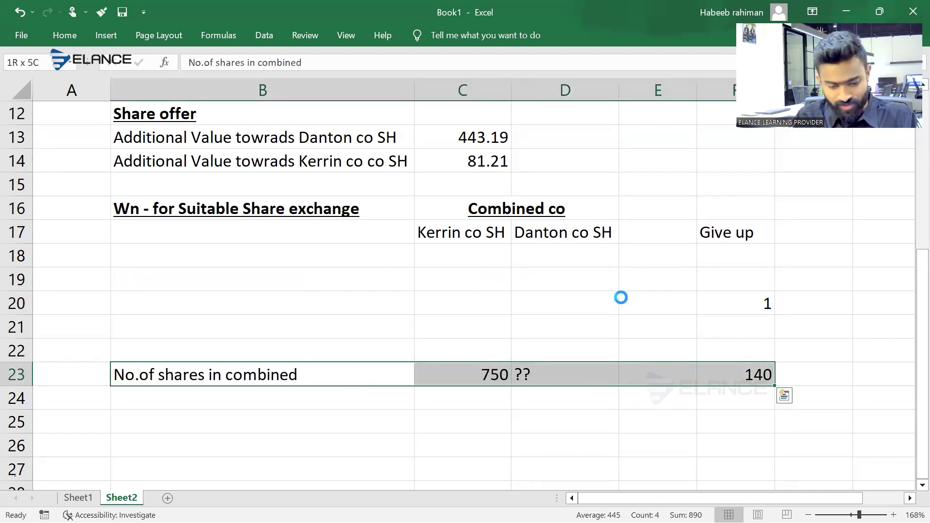
key("ctrl+c")
key("Up")
key("Up")
key("ctrl+v")
Delete the stray 1 above the 140.
key("Right")
key("Up")
key("Right")
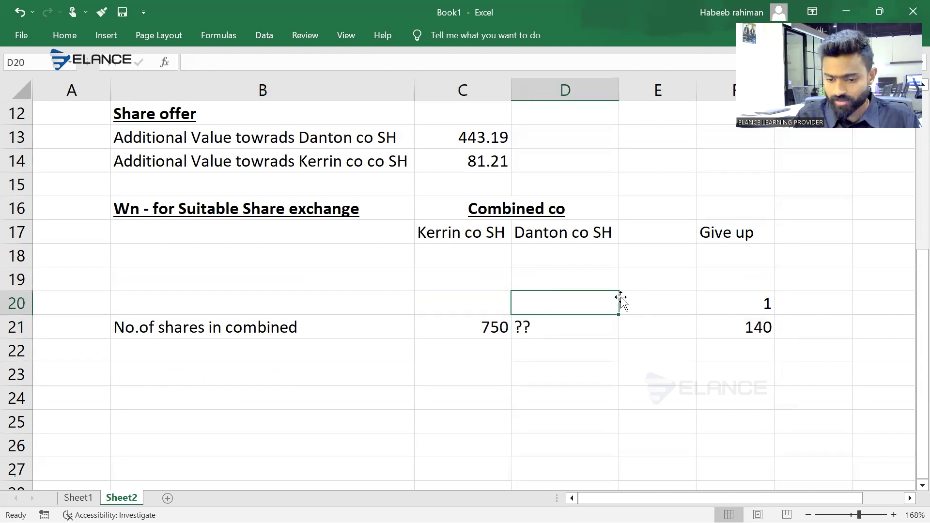
key("Right")
key("Right")
key("Delete")
Underline the Kerrin co SH and Danton co SH headings in C17:D17.
key("Left")
key("Left")
key("Left")
key("Left")
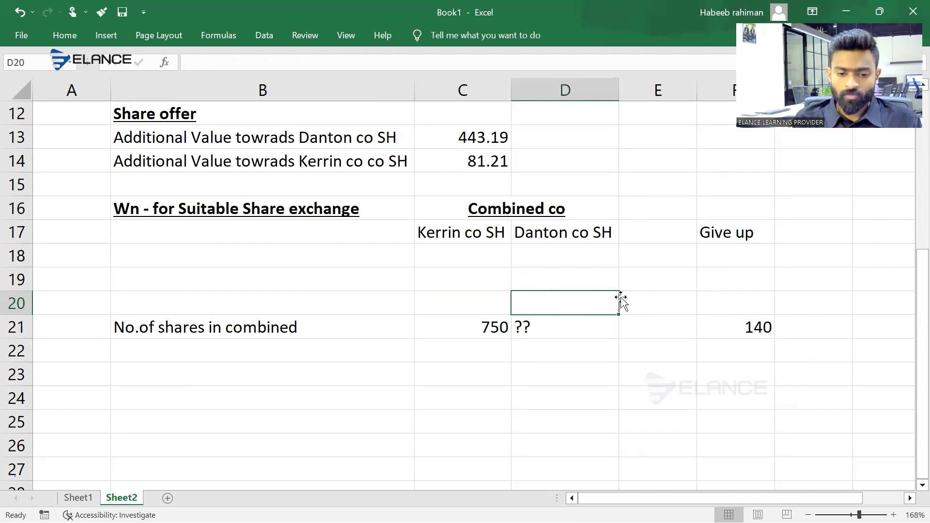
key("Up")
key("Up")
key("Right")
key("Right")
key("Up")
key("Left")
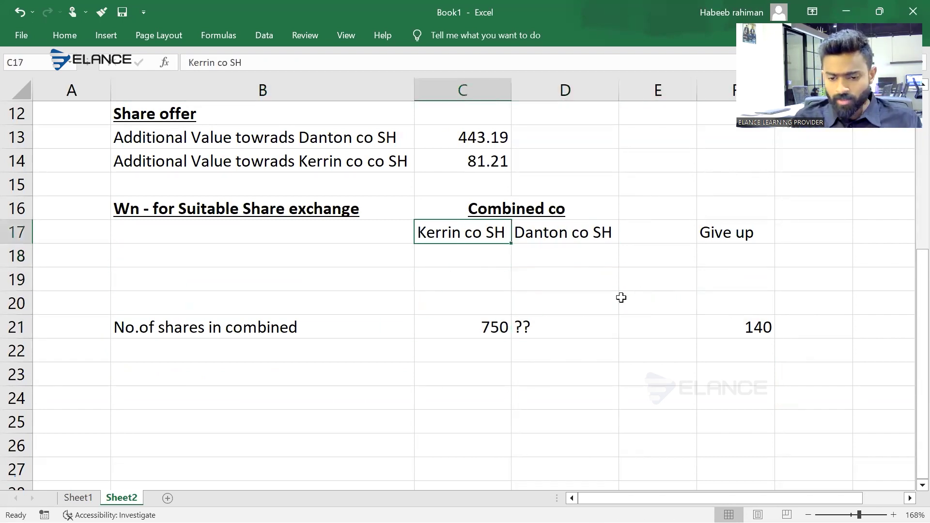
key("shift+Right")
key("ctrl+u")
key("Down")
key("Left")
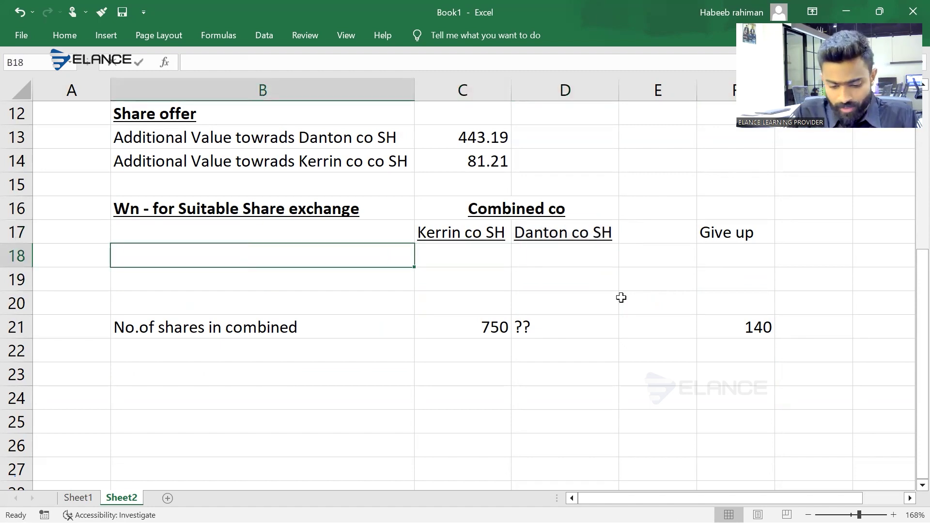
Label B18 'Pre acq Value' and link C18 to Kerrin's 3960.
type("Pre acq ")
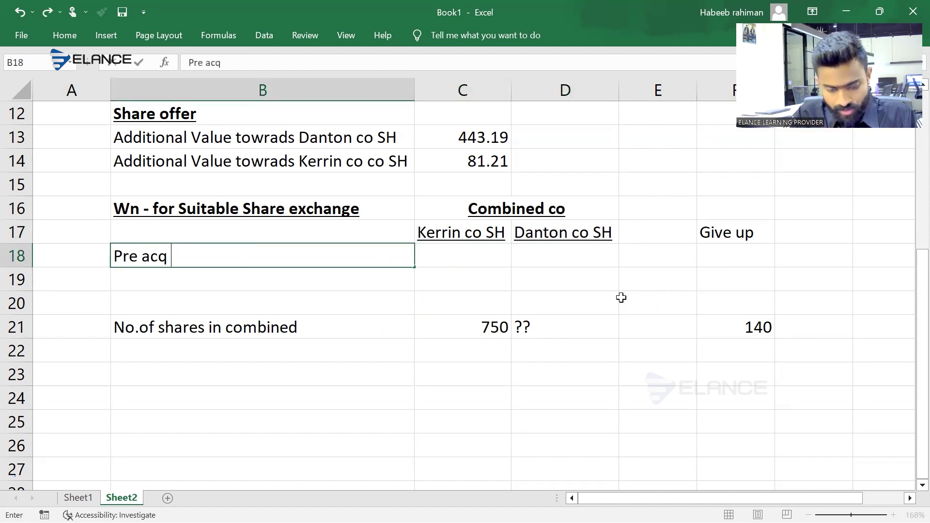
type("Value")
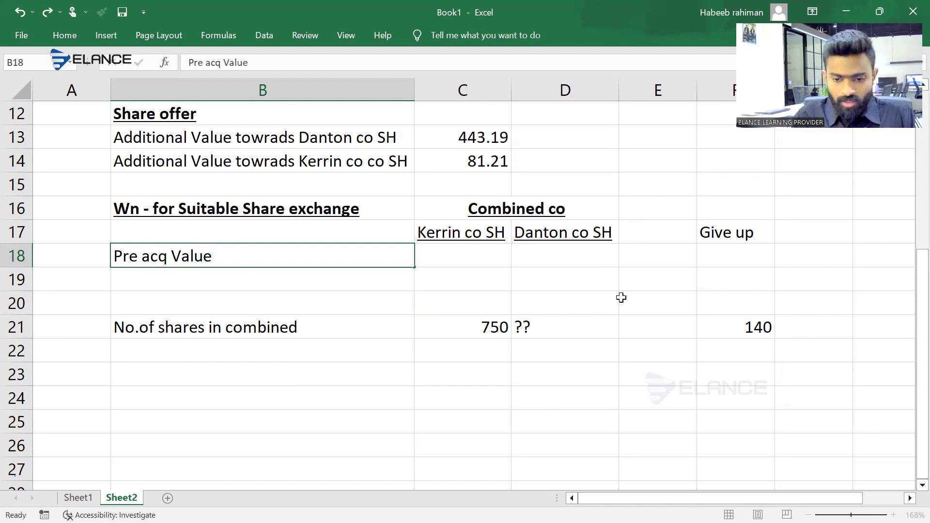
key("Tab")
type("=")
scroll(621, 297, "up", 4)
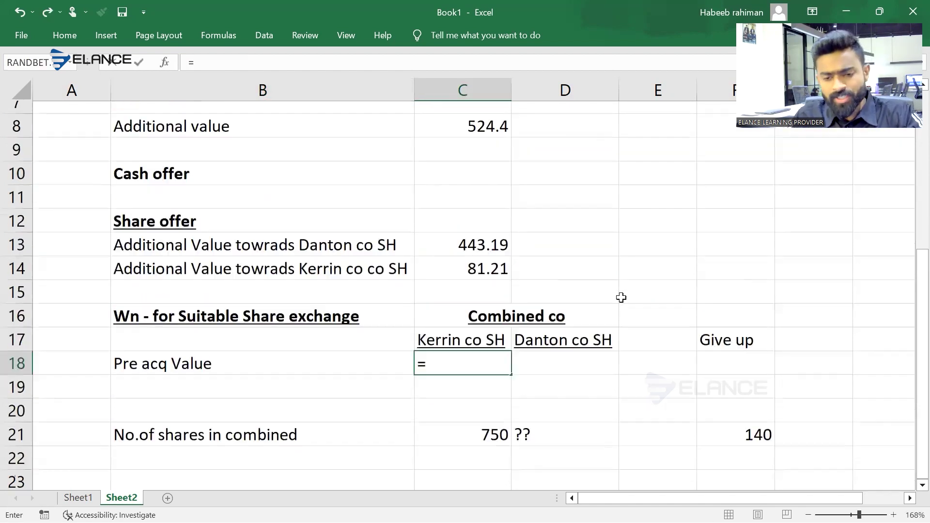
key("Up")
key("Up")
key("Up")
key("Up")
key("Up")
key("Up")
key("Up")
key("Up")
key("Up")
key("Up")
key("Up")
key("Up")
key("Up")
key("Up")
key("Up")
key("Up")
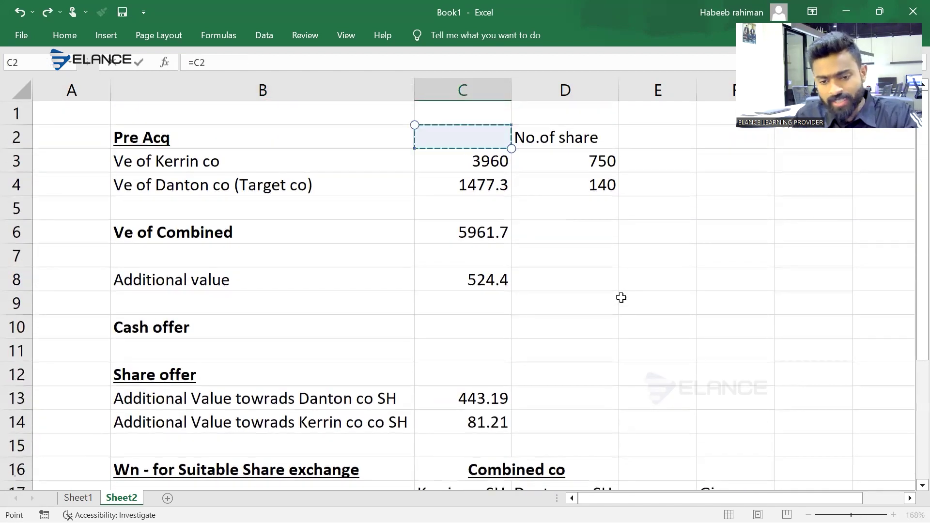
key("Down")
scroll(621, 298, "down", 1)
scroll(621, 298, "down", 1)
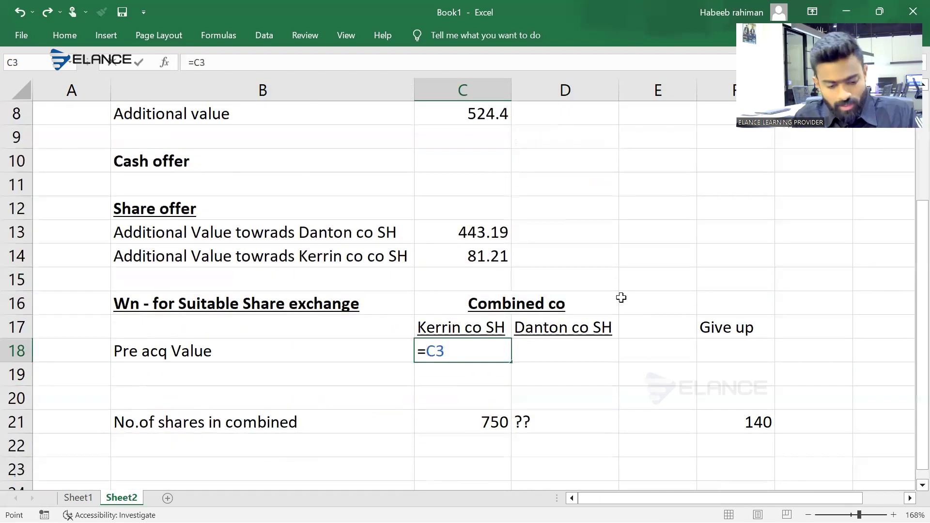
key("Tab")
Link D18 to Danton's value of 1477.3.
type("=")
scroll(621, 297, "up", 2)
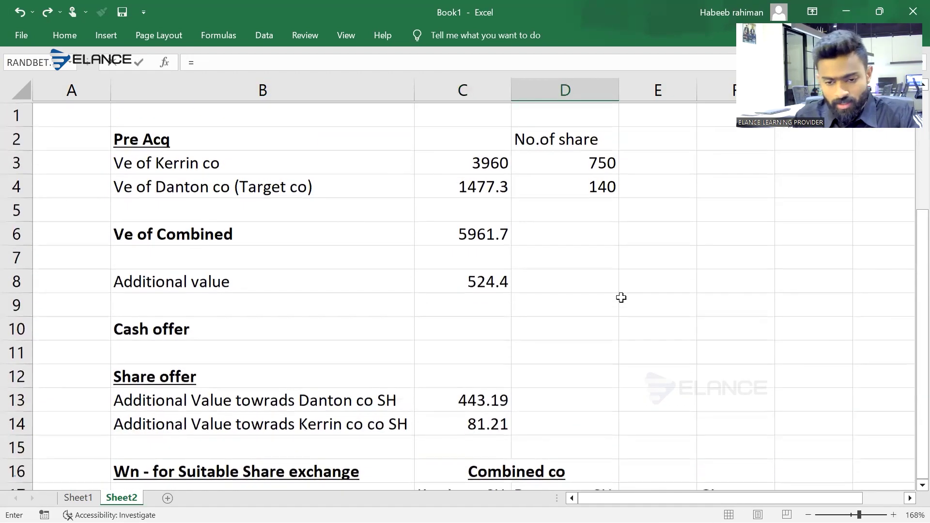
key("Left")
key("Up")
key("Up")
key("Up")
key("Up")
key("Up")
key("Up")
key("Up")
key("Up")
key("Up")
key("Up")
key("Up")
key("Up")
key("Up")
key("Up")
scroll(621, 298, "down", 2)
scroll(621, 297, "down", 2)
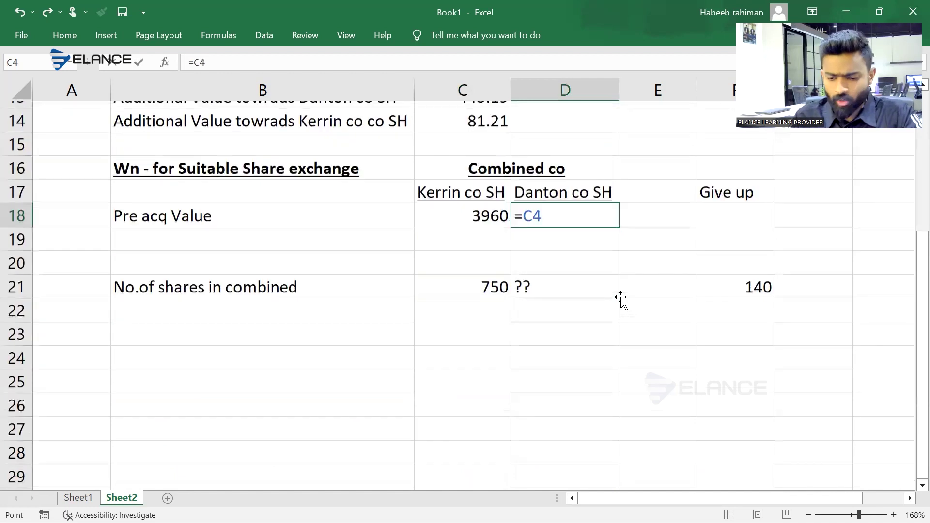
key("Return")
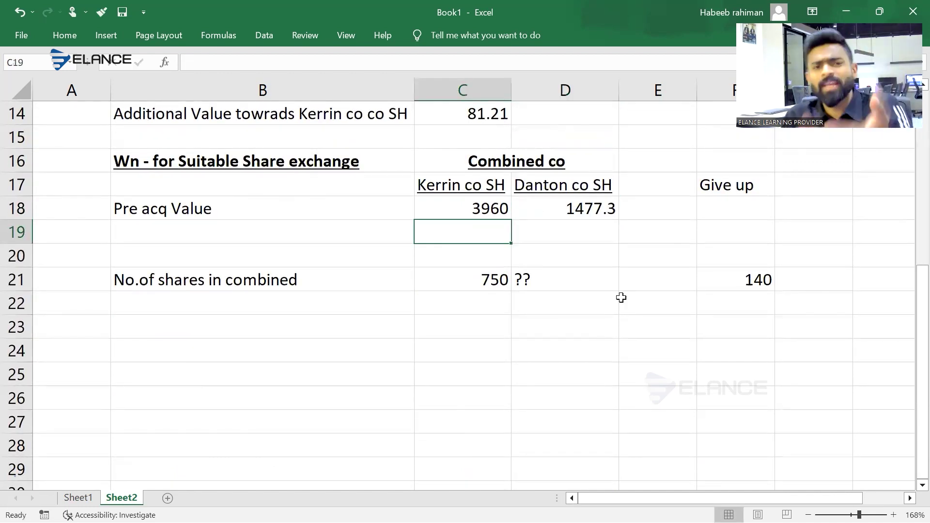
Label B19 'Share of Additional value'.
key("Left")
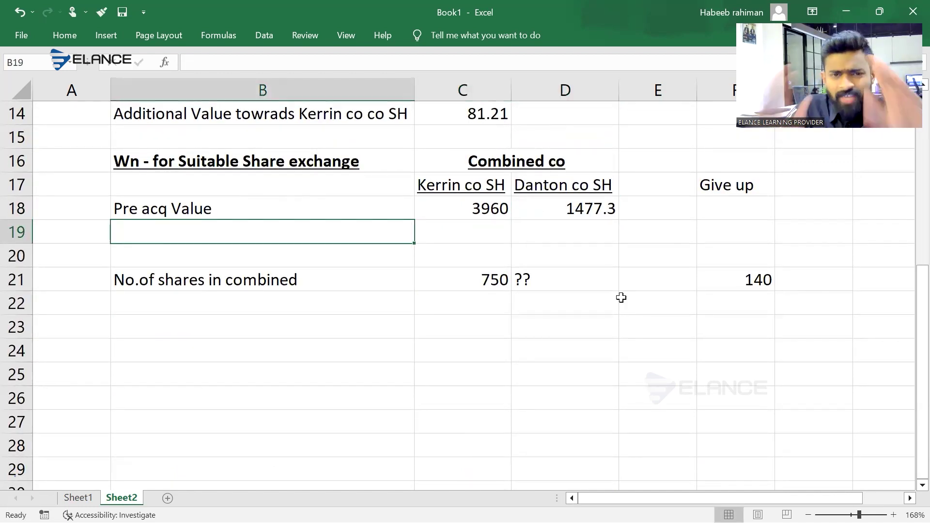
type("A")
key("BackSpace")
type("Share of")
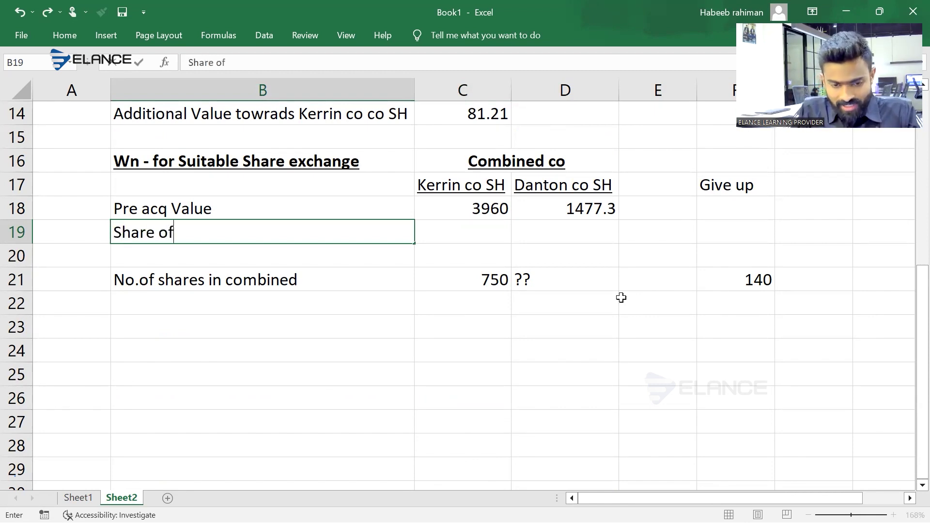
type(" Addit")
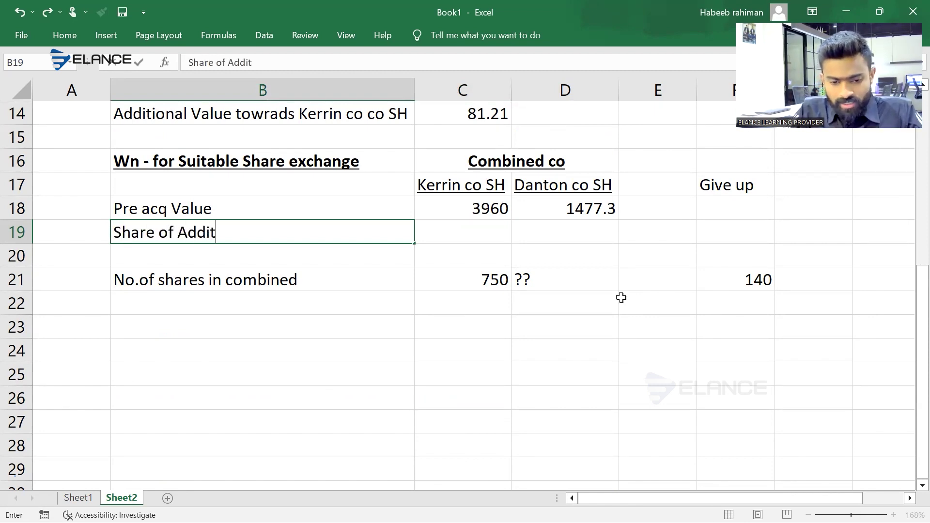
type("io")
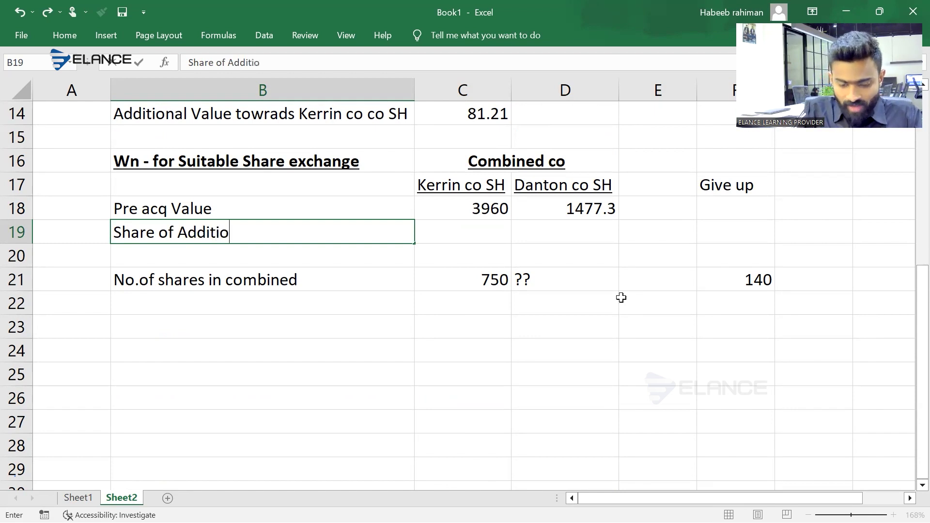
type("na l ")
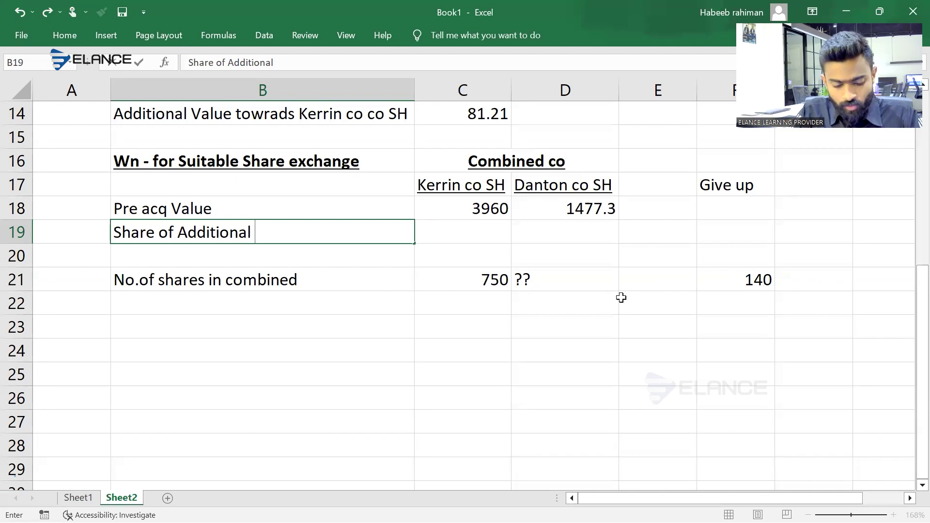
type("value")
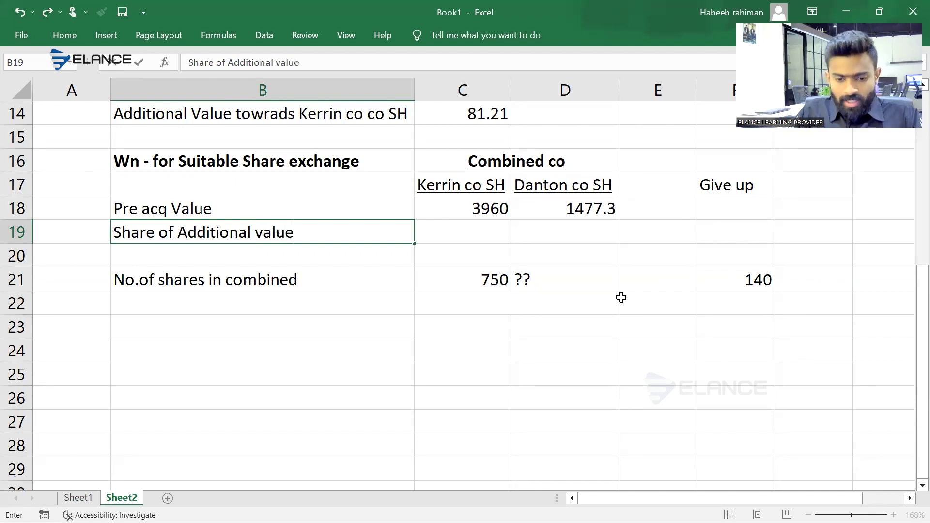
key("Return")
Review the Kerrin and Danton columns above C19 and D19.
key("Right")
key("Up")
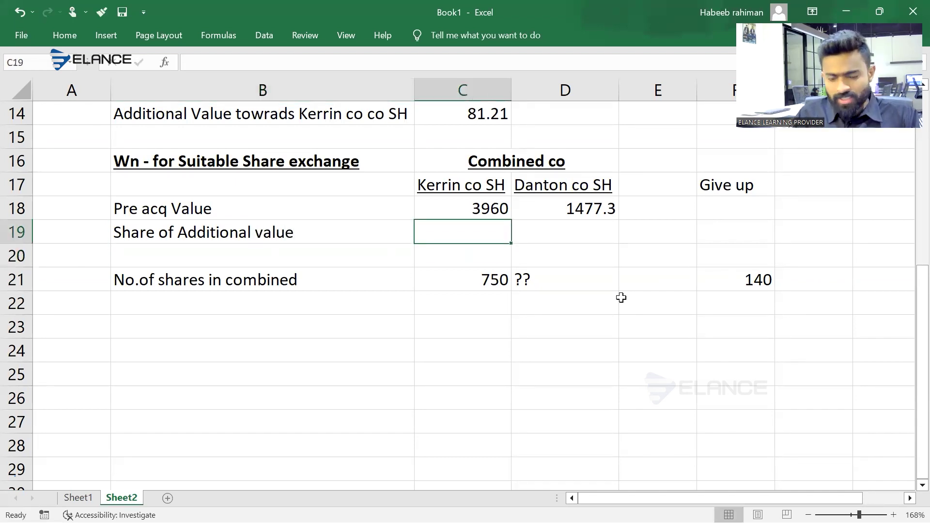
scroll(621, 297, "up", 1)
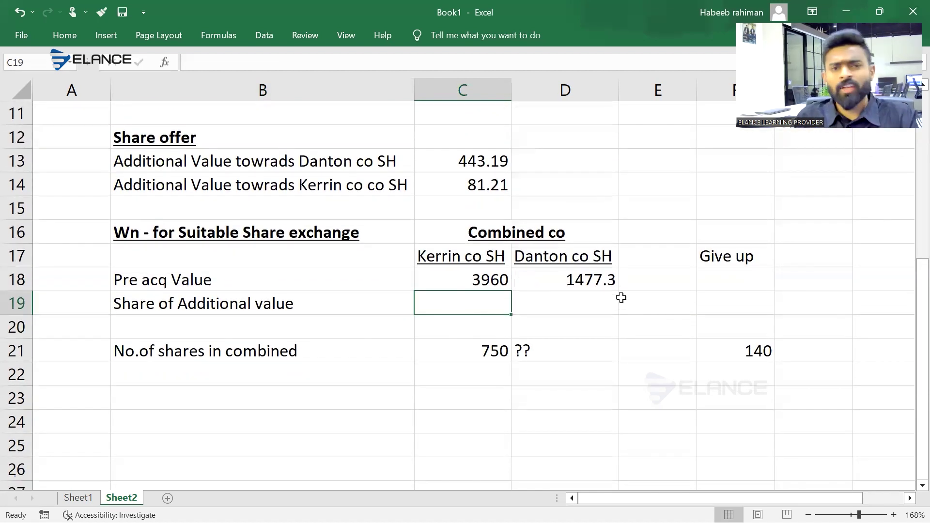
key("shift+Up")
key("shift+Up")
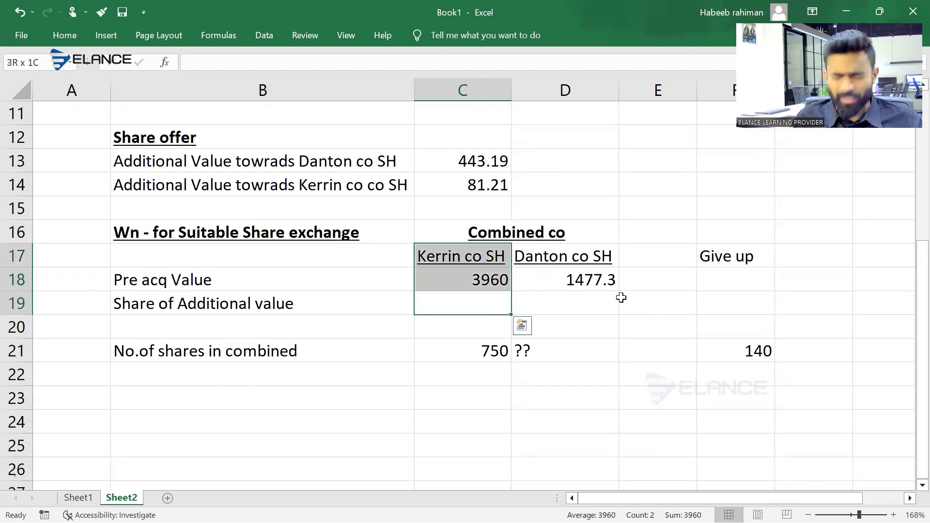
key("Down")
key("Up")
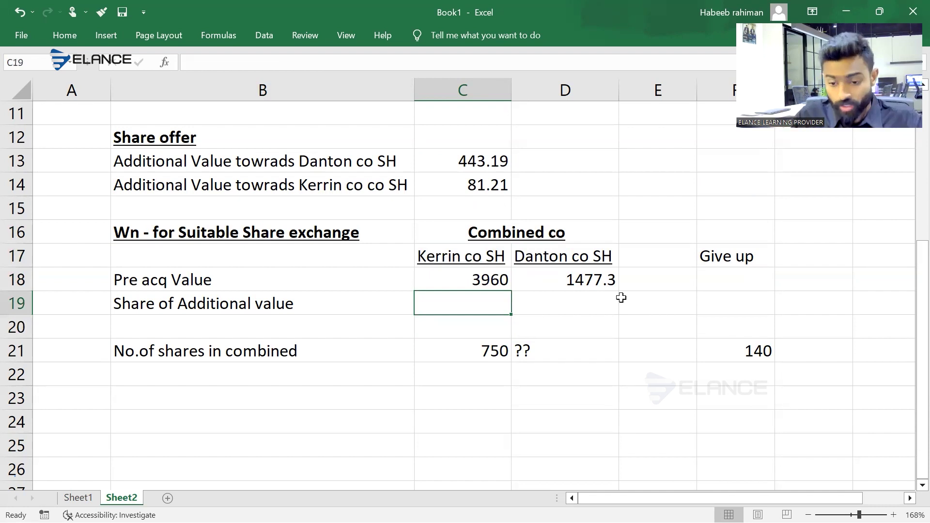
key("Right")
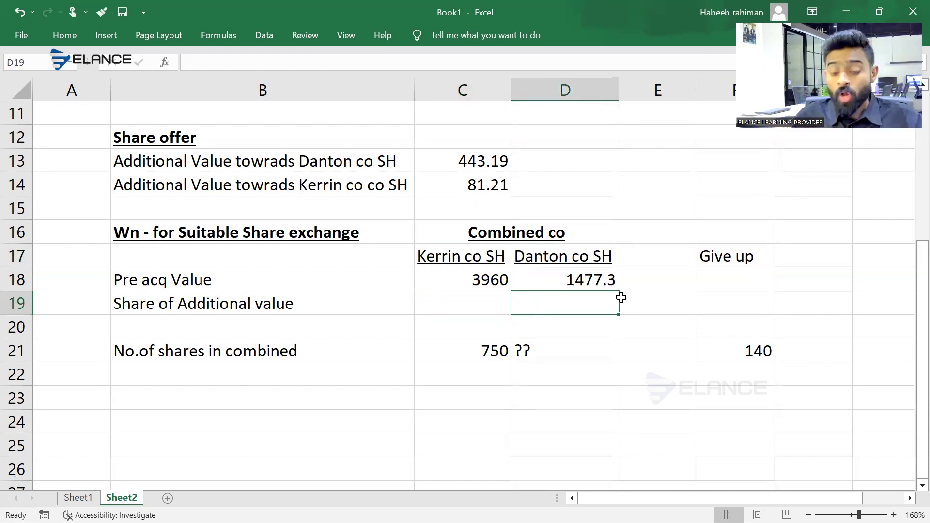
key("shift+Up")
key("shift+Up")
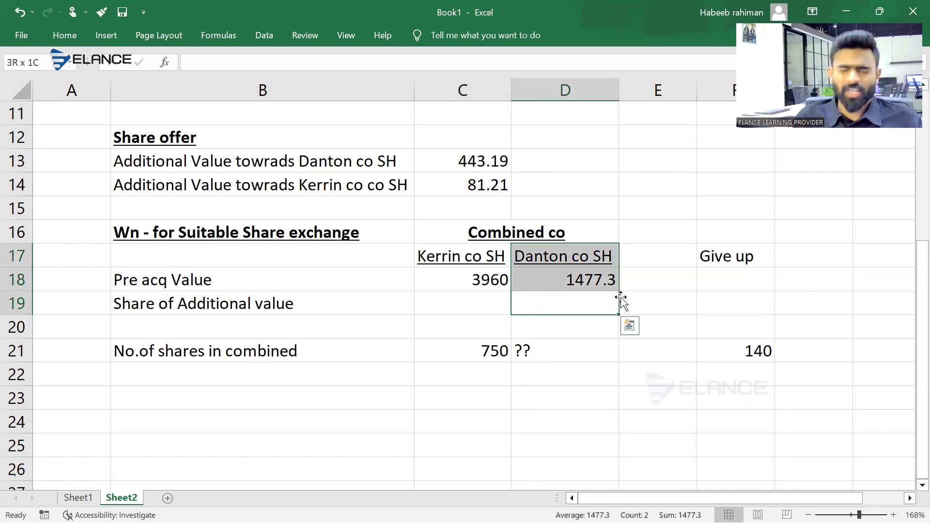
key("Down")
key("Up")
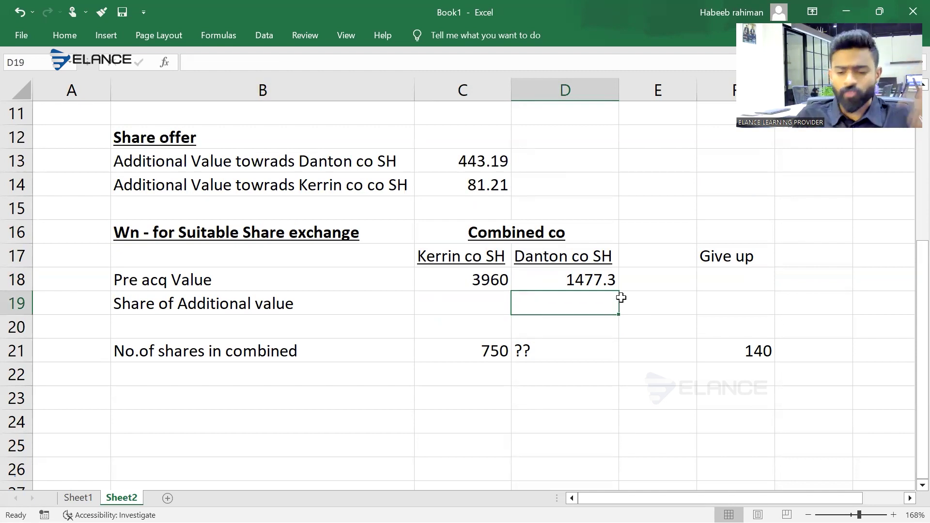
Link D19 to Danton's additional value of 443.19.
type("=")
key("Up")
key("Up")
key("Up")
key("Left")
key("Left")
key("Up")
key("Left")
key("Up")
key("Right")
key("Right")
key("Right")
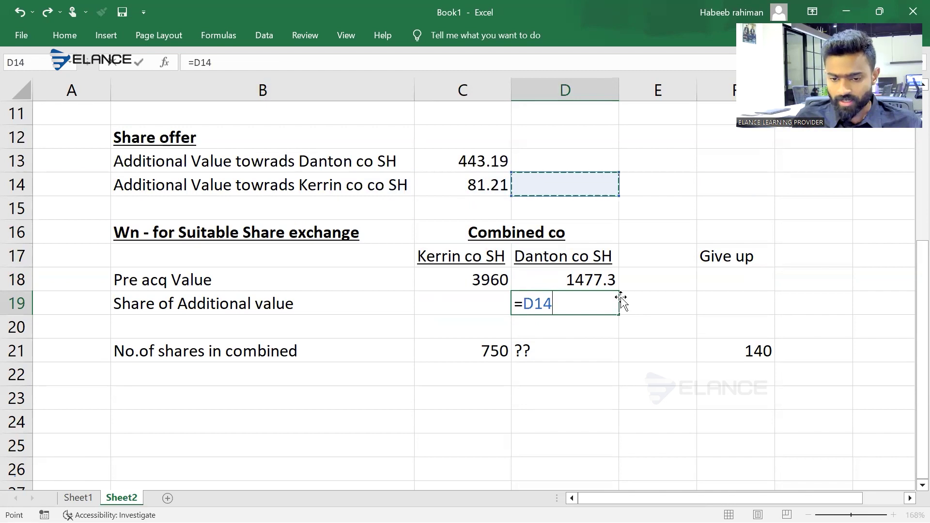
key("Up")
key("Left")
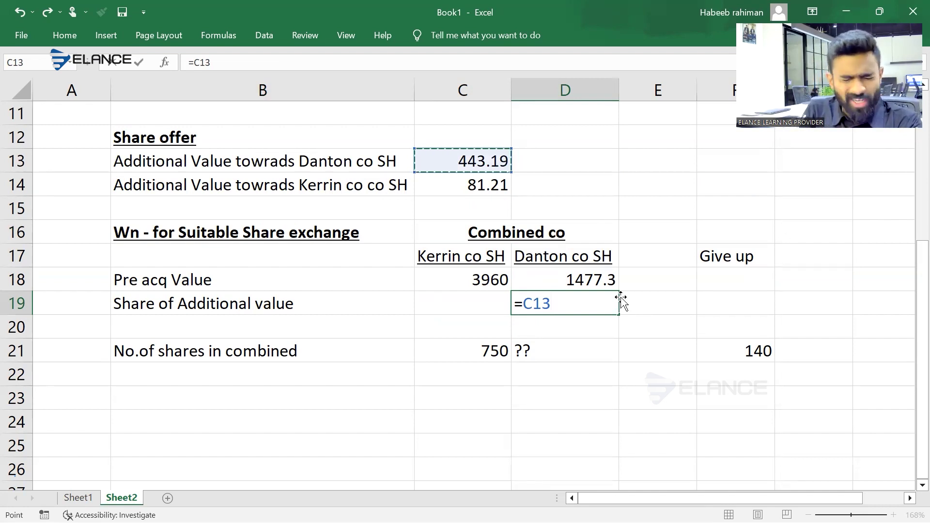
key("Return")
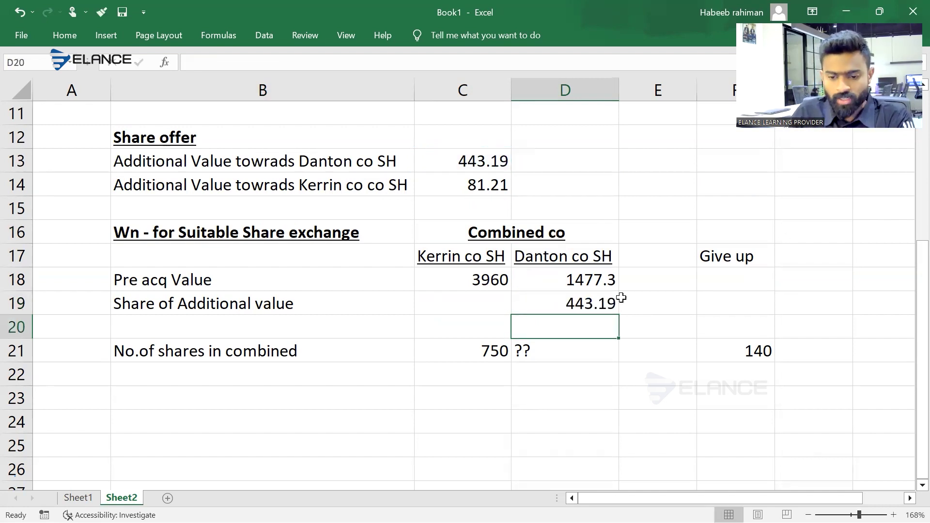
Link C19 to Kerrin's additional value of 81.21.
key("Left")
key("Up")
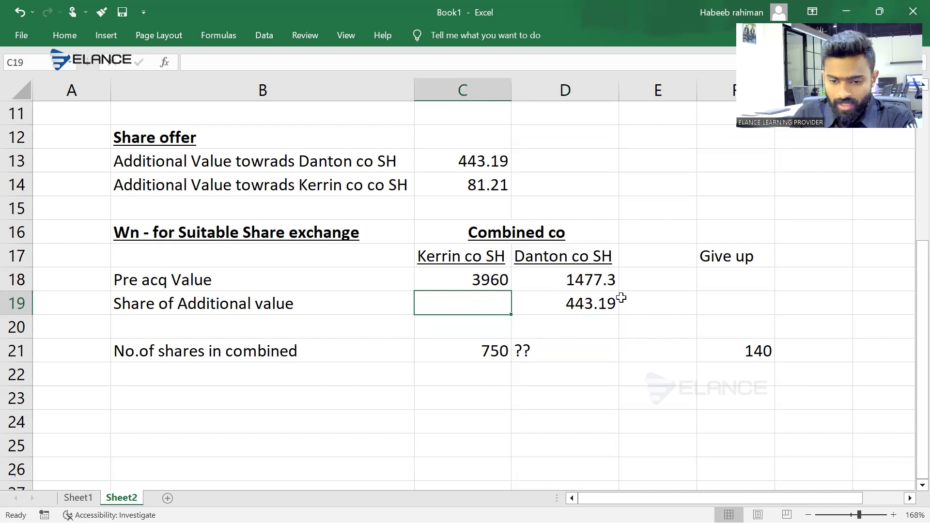
type("=")
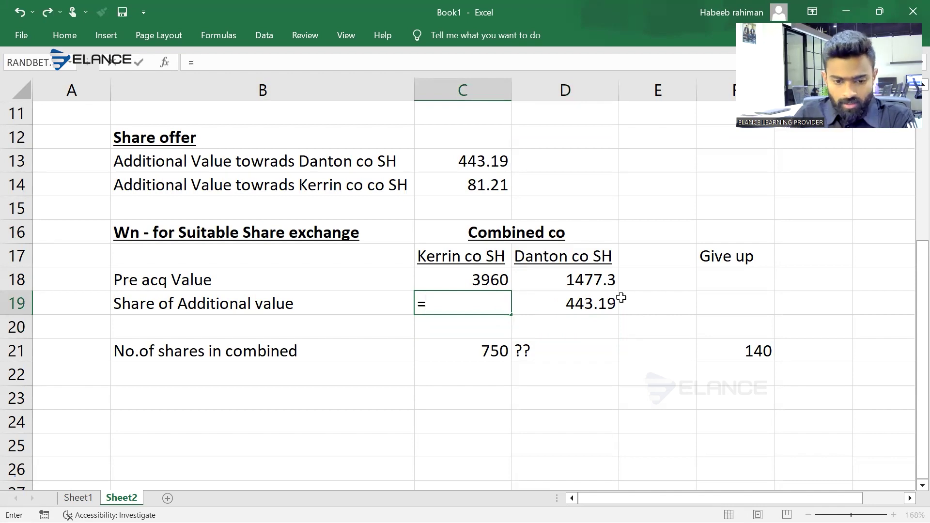
key("Up")
key("Up")
key("Up")
key("Up")
key("Up")
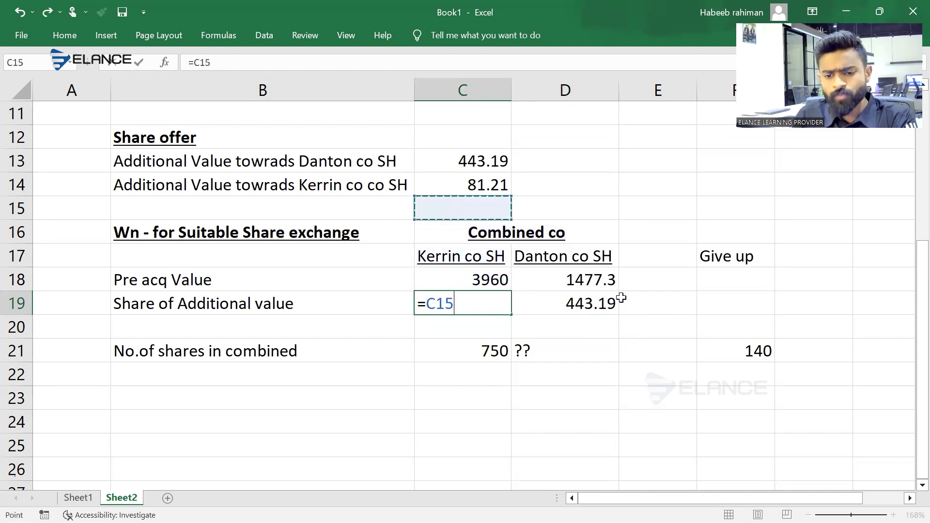
key("Return")
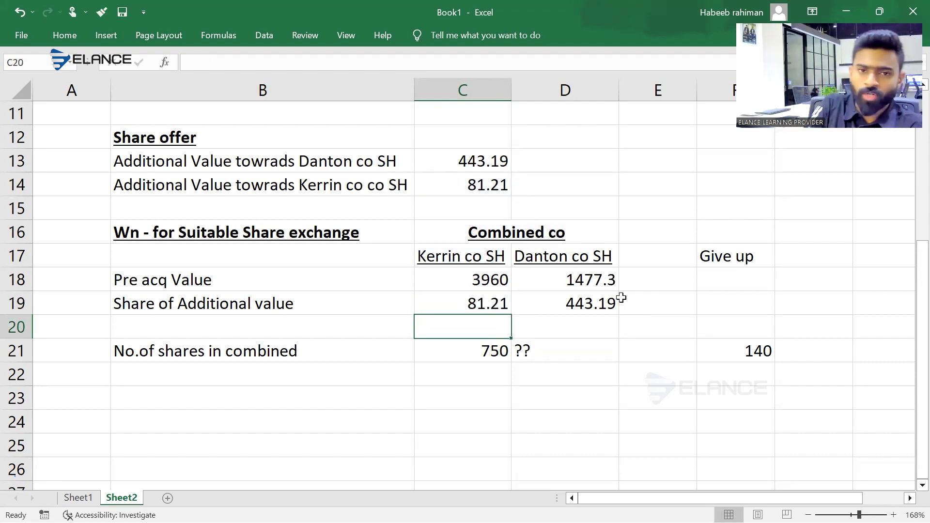
Enter =C18+C19 in C20 for Kerrin's total of 4041.21.
type("=")
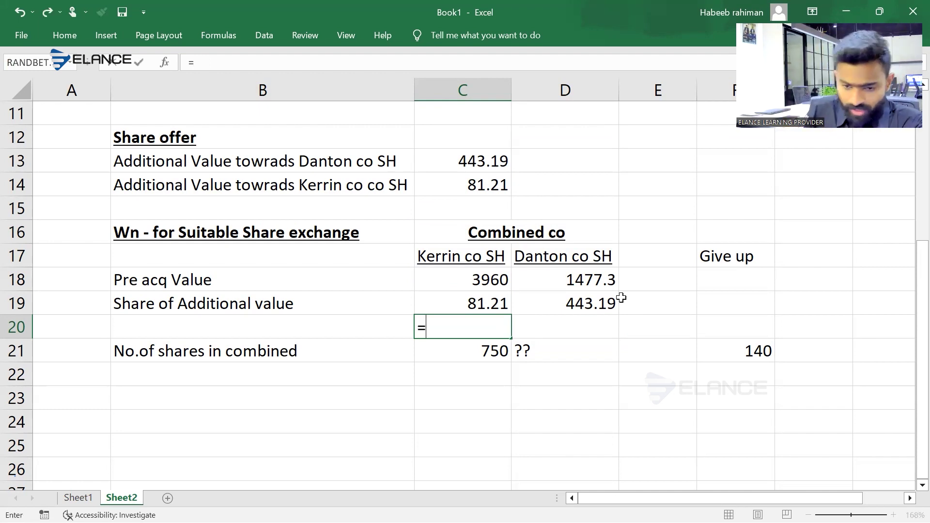
key("Up")
key("Up")
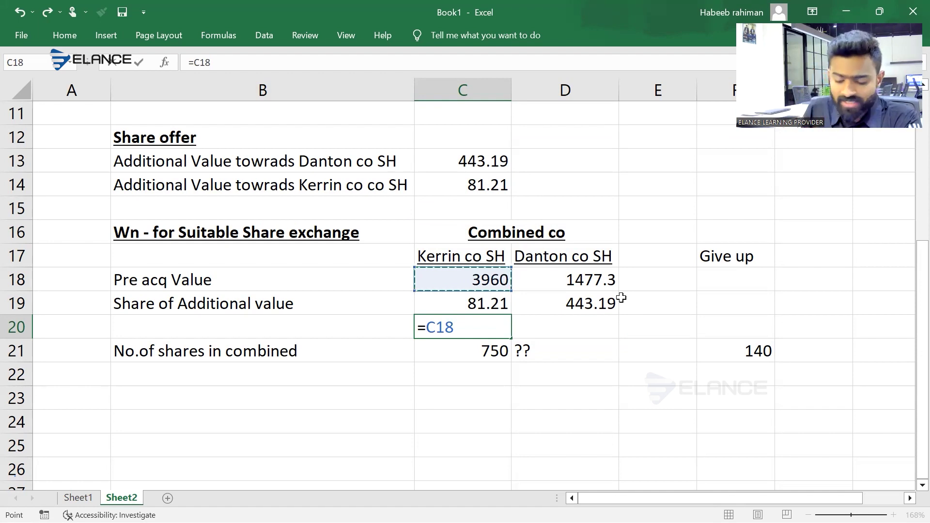
type("+")
key("Up")
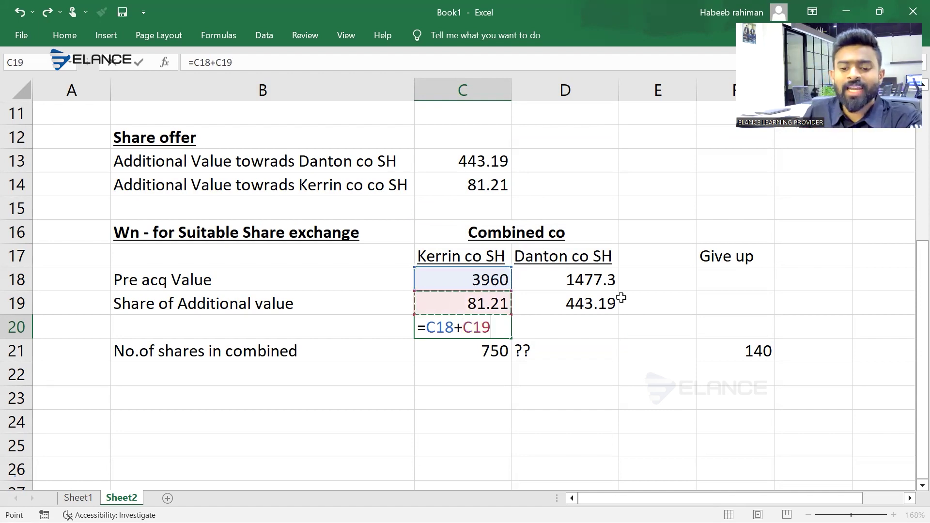
key("Return")
key("Up")
Label B20 'Share of Value in combined co' and bold C20:D20.
key("Left")
type("Shar")
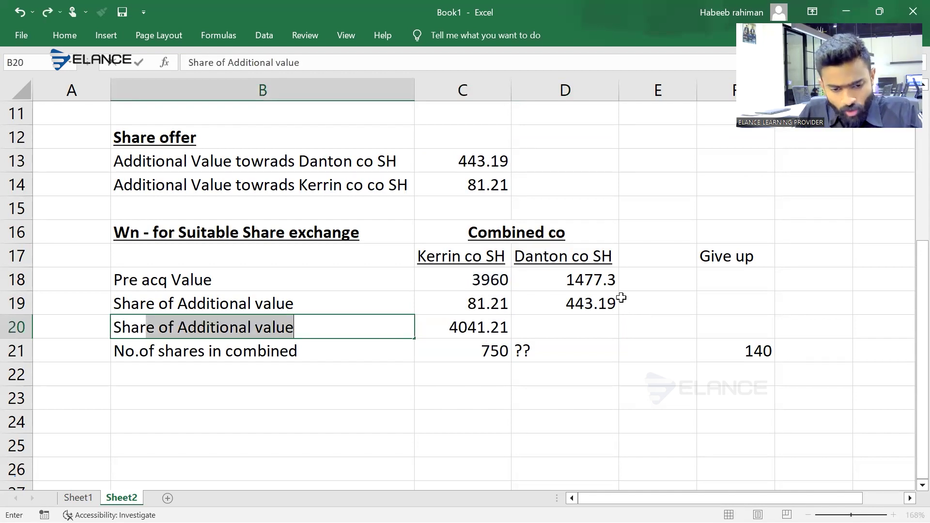
type("e of Val")
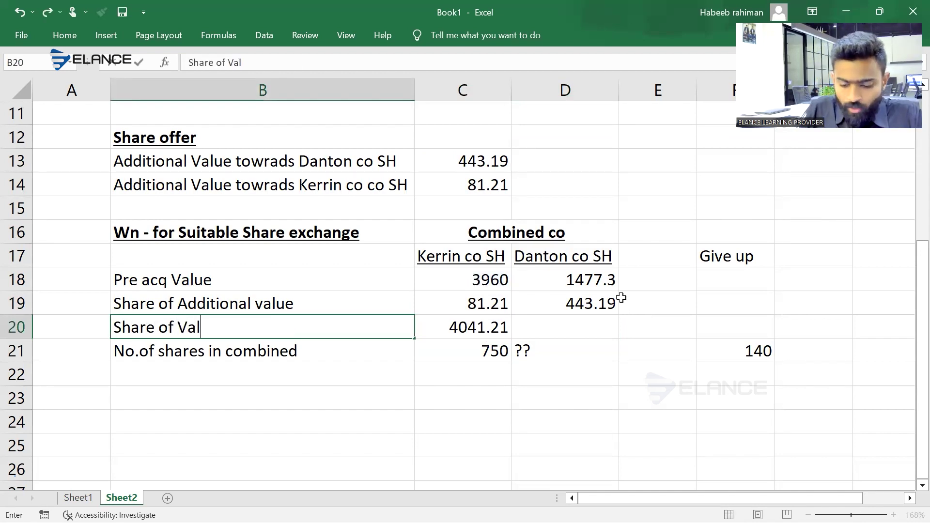
type("ue in ")
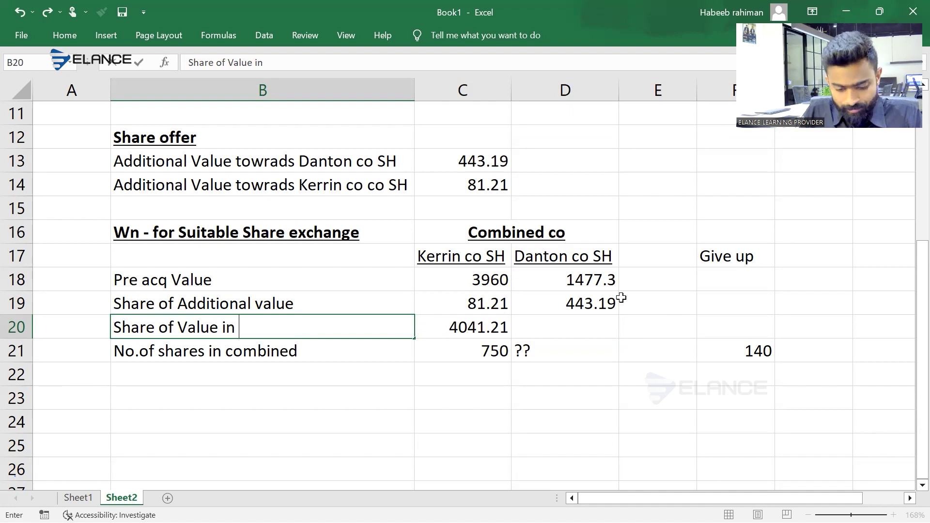
type("combined co")
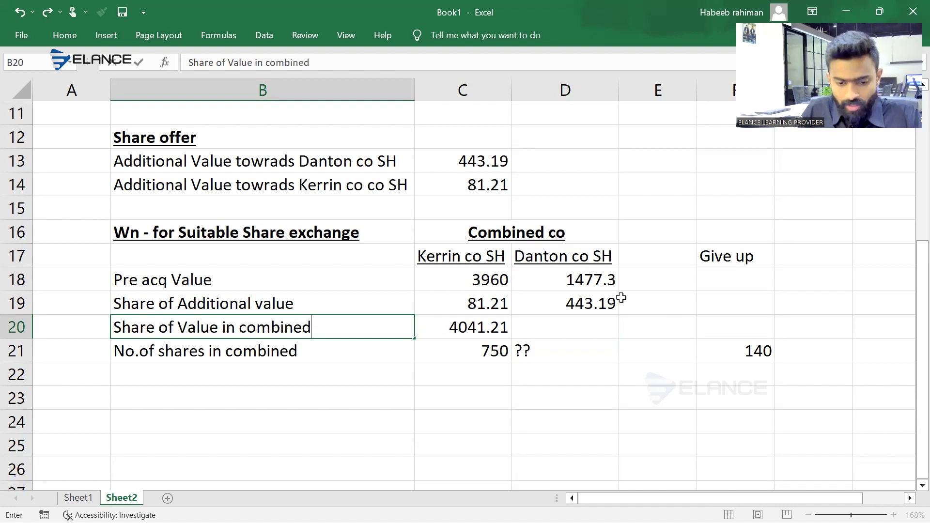
key("Return")
key("Right")
key("Up")
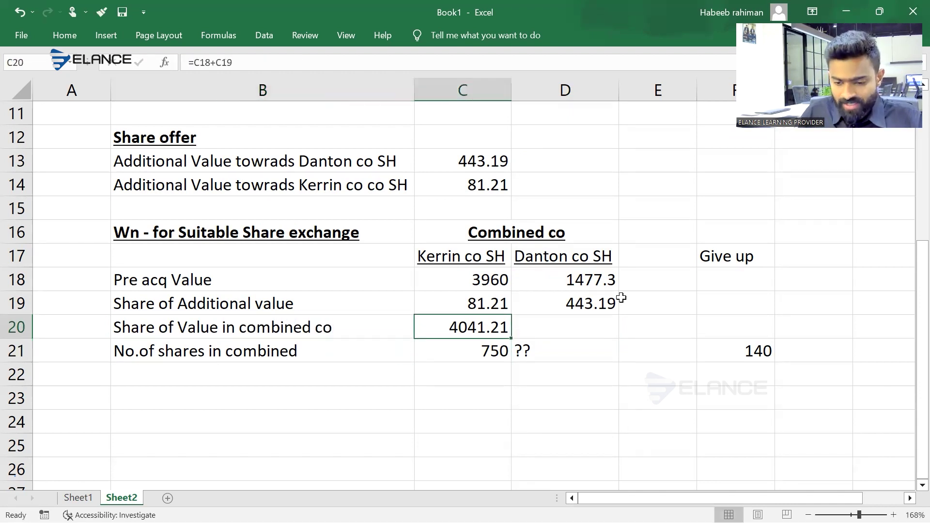
key("shift+Right")
key("ctrl+b")
Select C18:C19 to verify they sum to 4041.21.
key("Up")
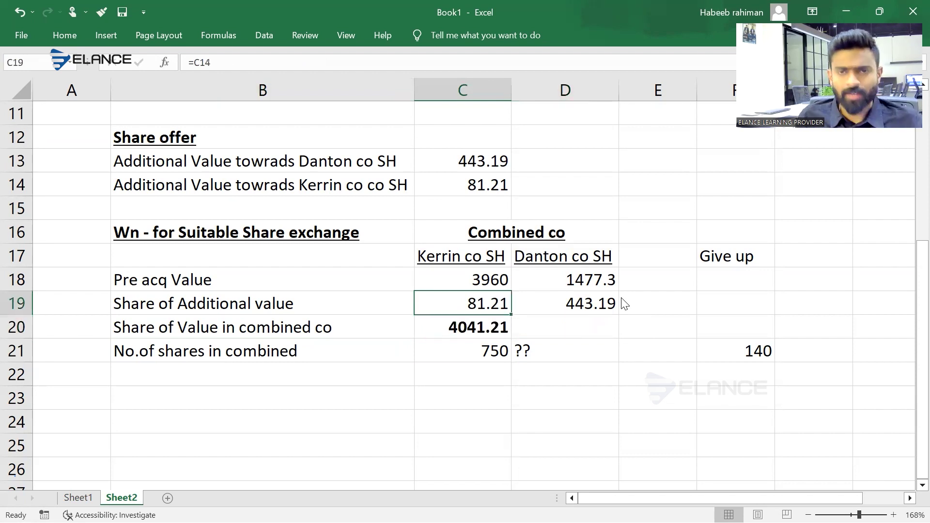
key("Up")
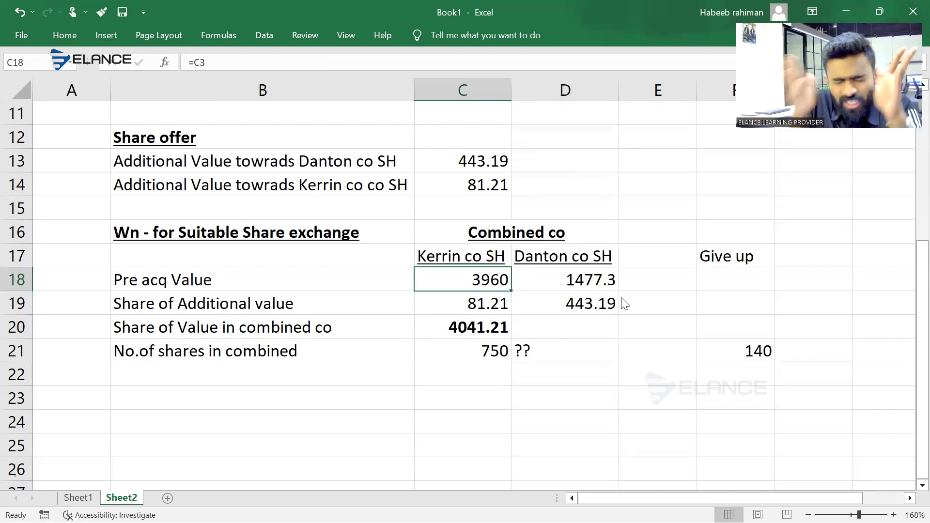
key("shift+Down")
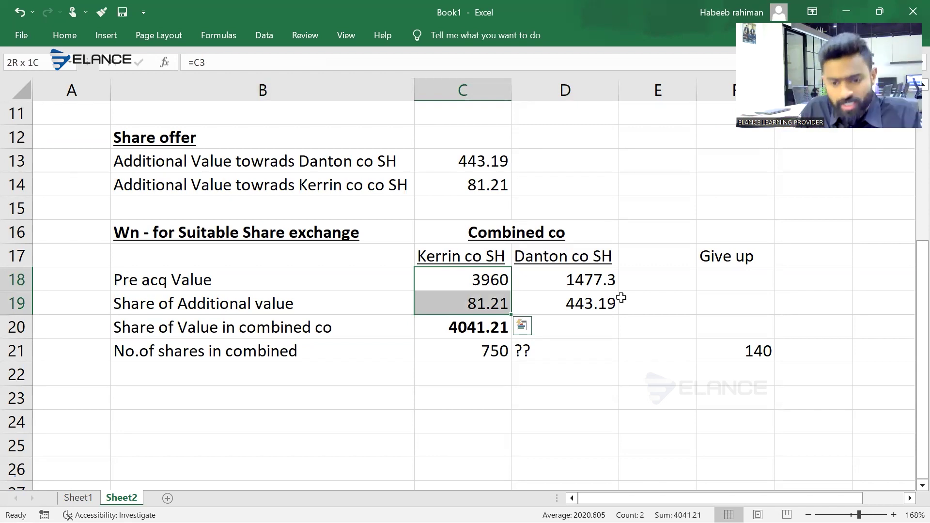
key("Down")
key("Down")
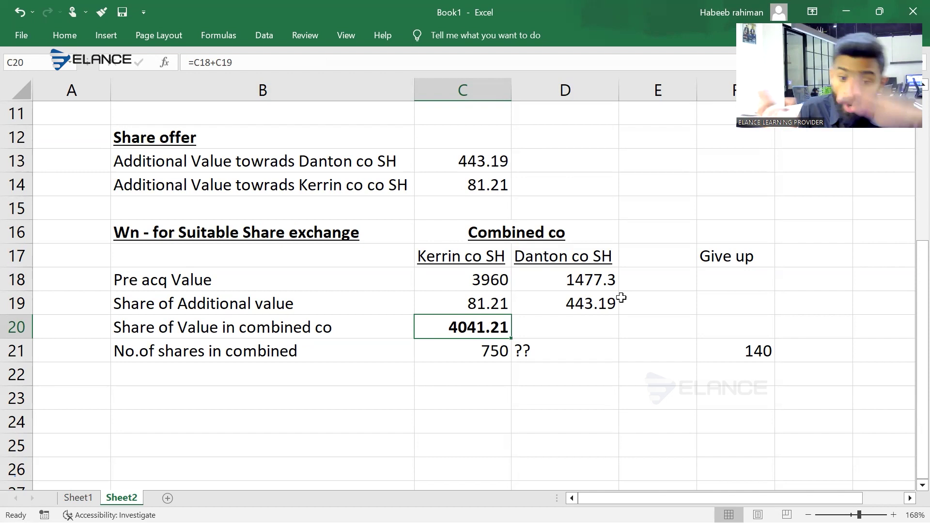
Enter =D18+D19 in D20, giving Danton's 1920.49.
key("Right")
type("=")
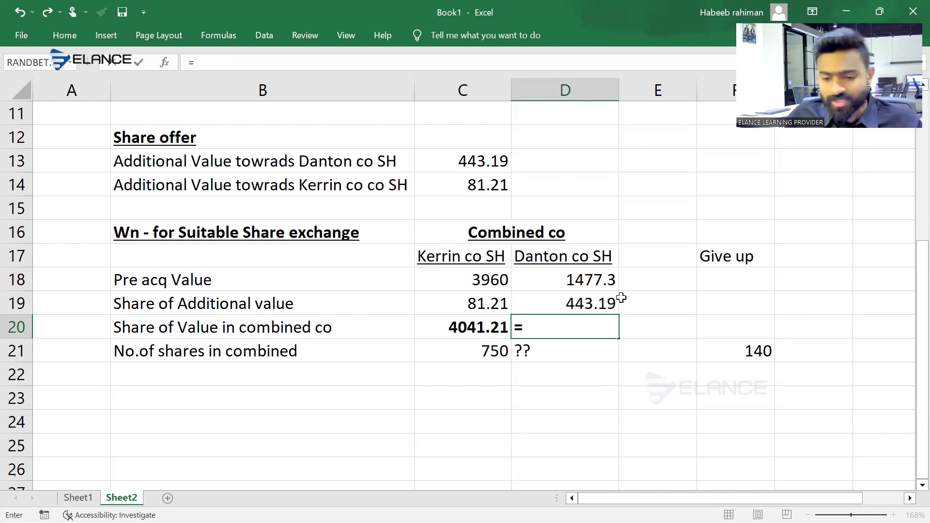
key("Up")
key("Up")
type("+")
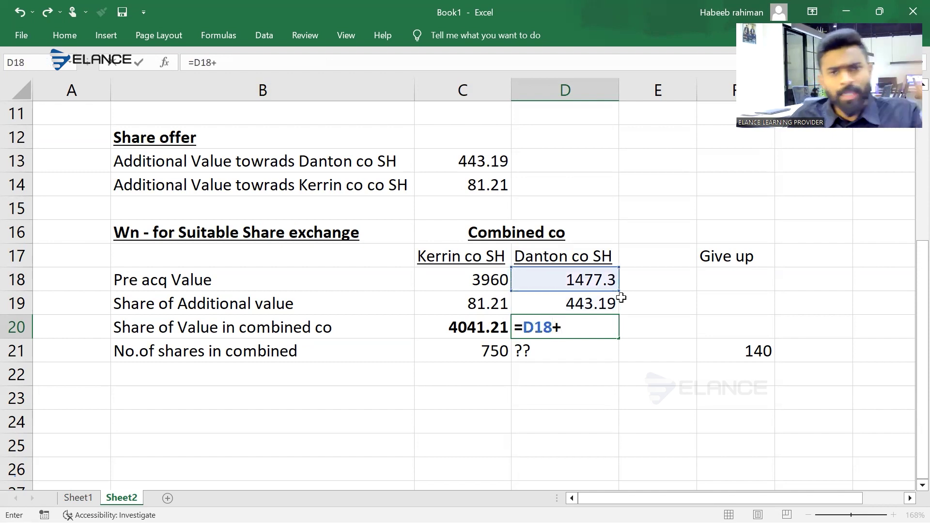
key("Up")
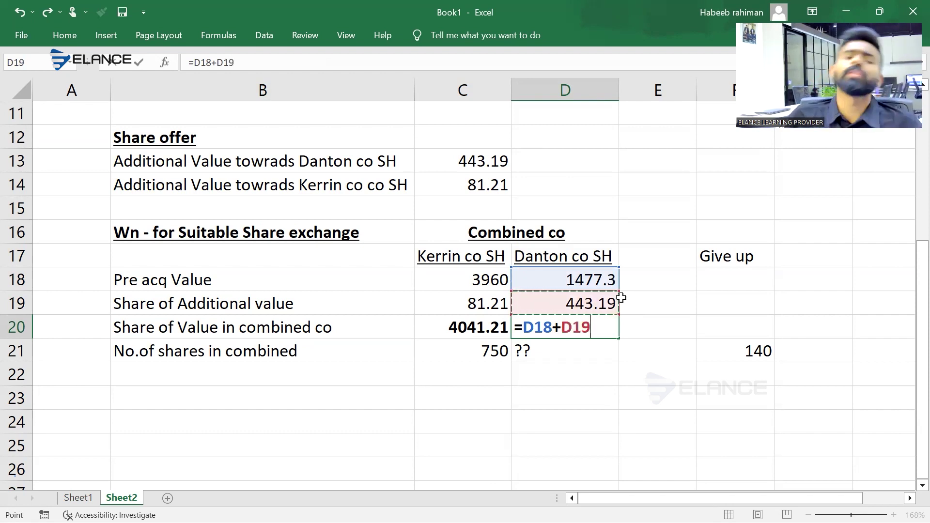
key("Return")
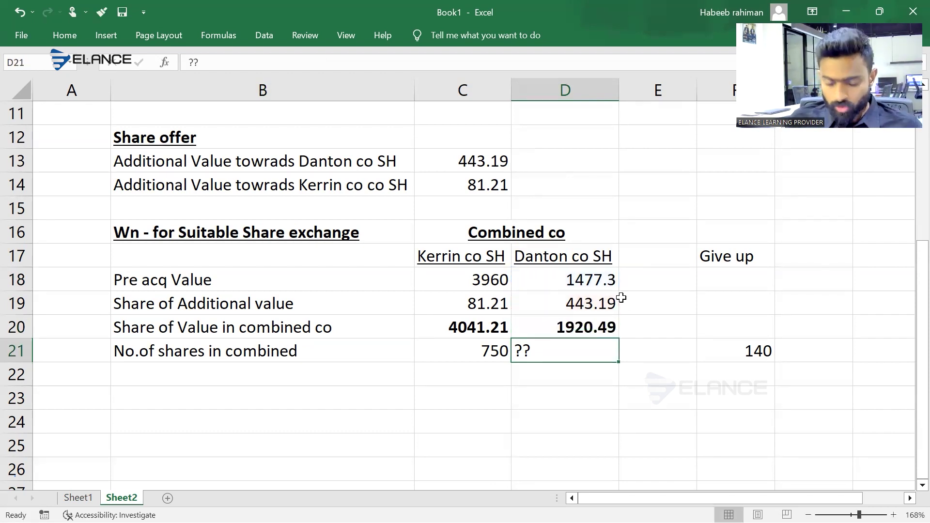
key("Up")
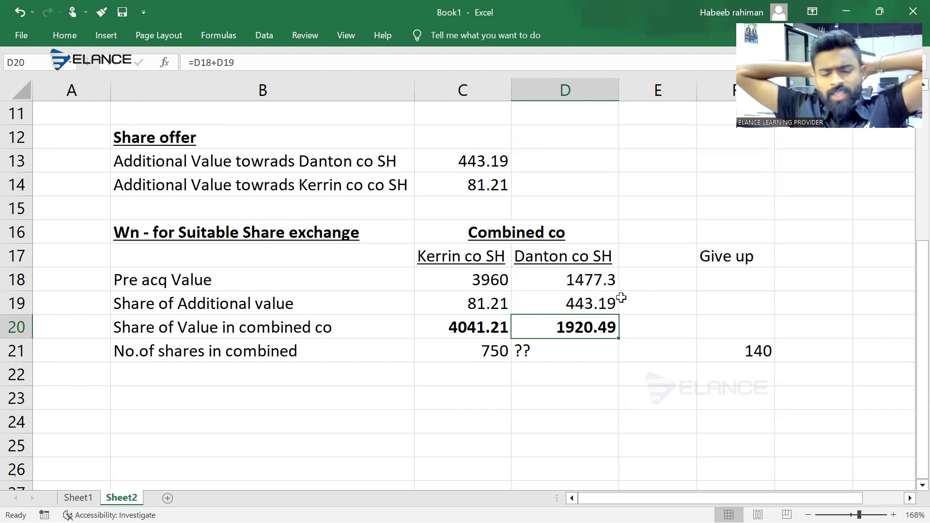
Sum C20 and D20 in E20 as a bold 5961.7 grand total.
key("Right")
type("=")
key("Left")
key("Left")
type("+")
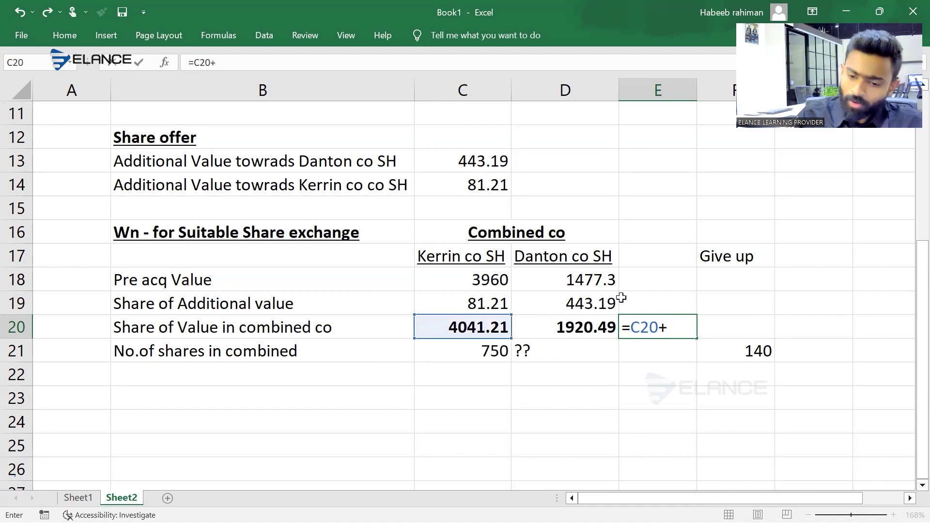
key("Left")
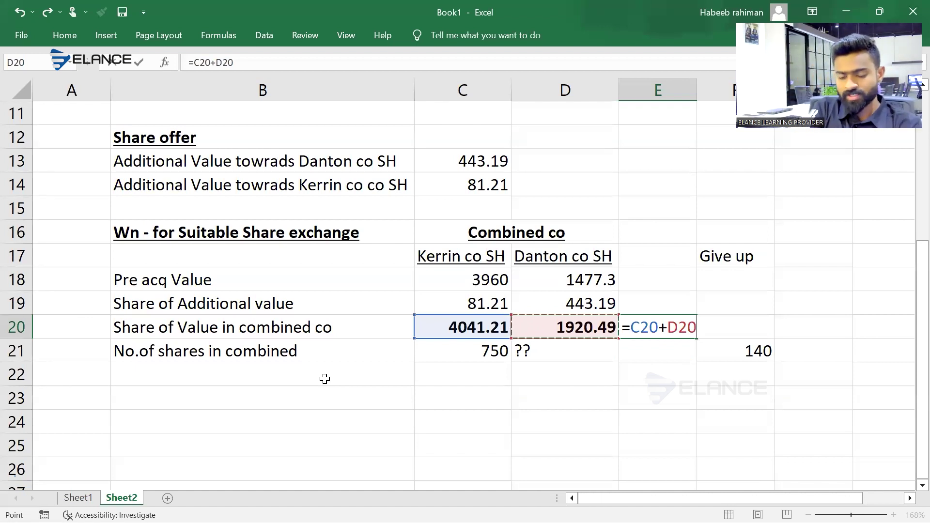
scroll(325, 379, "up", 4)
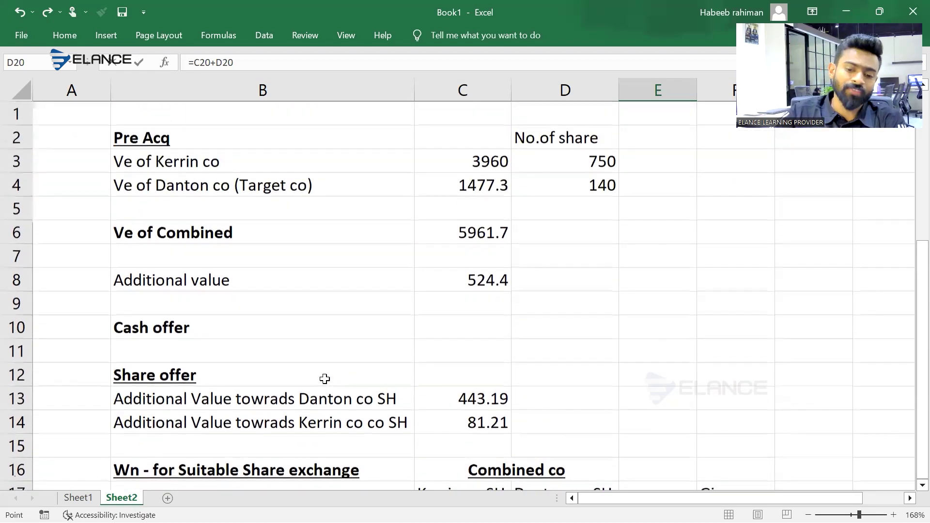
scroll(324, 379, "down", 4)
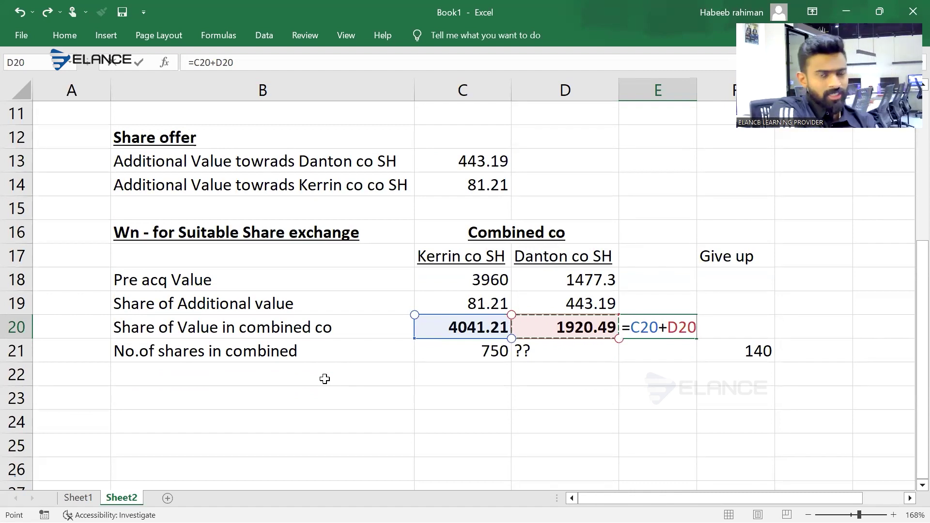
key("Return")
key("Up")
key("ctrl+b")
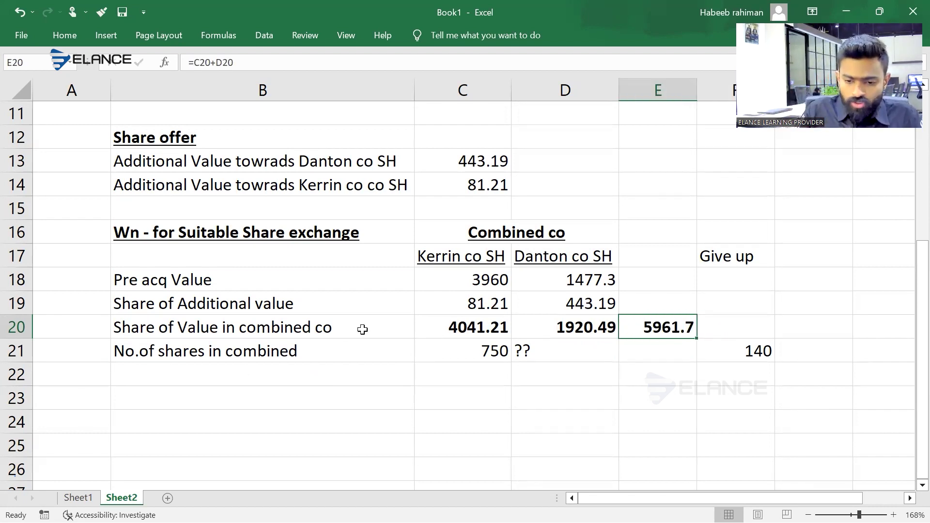
left_click(443, 323, "ctrl")
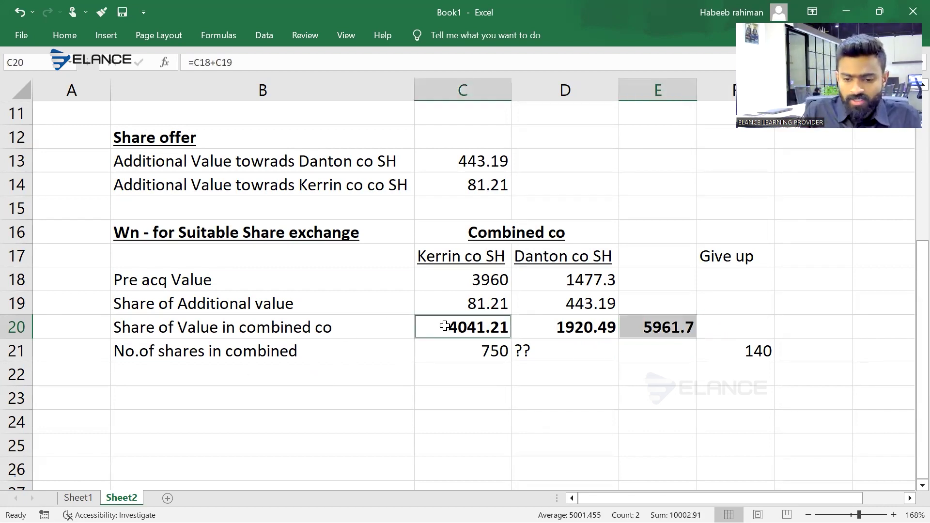
Select the Kerrin and Danton headings and combined values together.
left_click(443, 256, "ctrl")
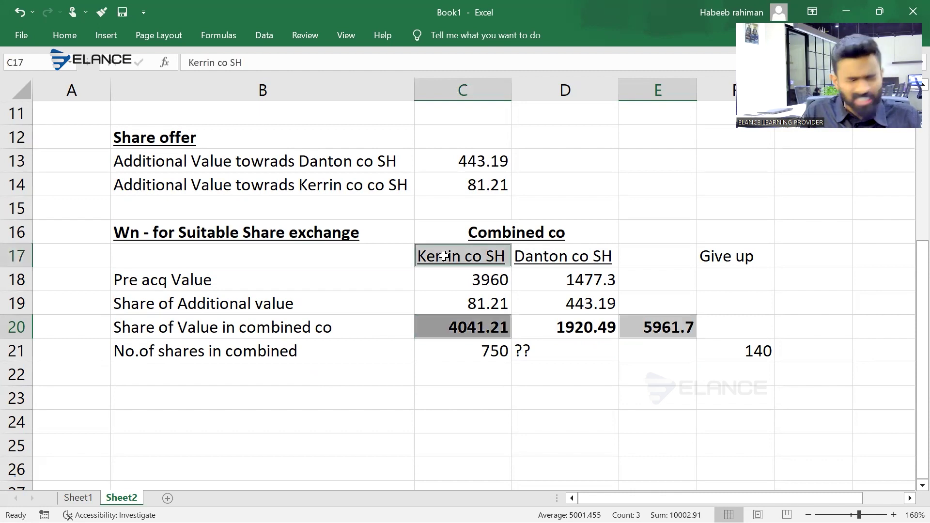
left_click(599, 331, "ctrl")
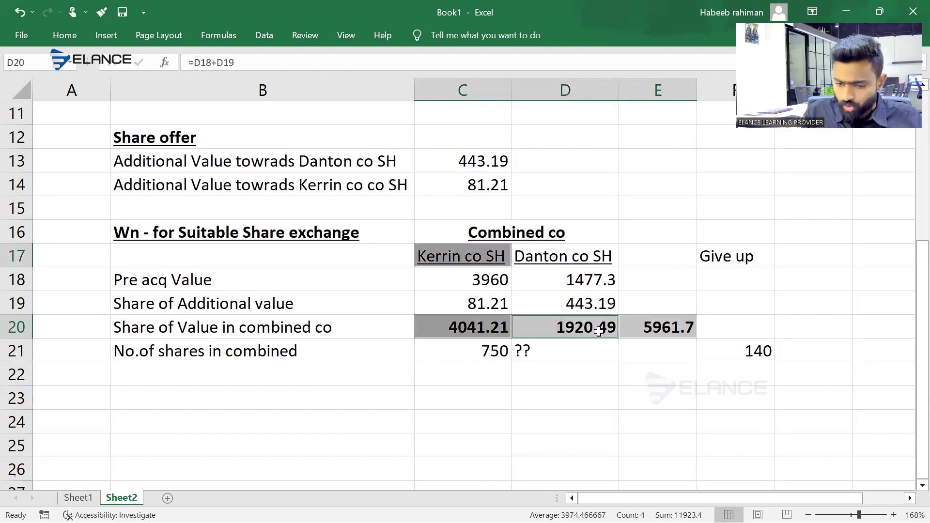
left_click(562, 257, "ctrl")
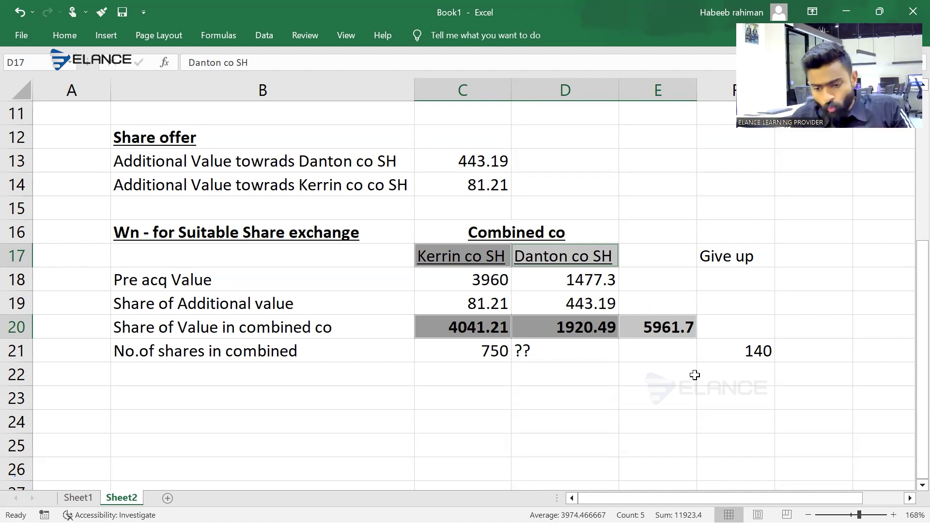
left_click(683, 325)
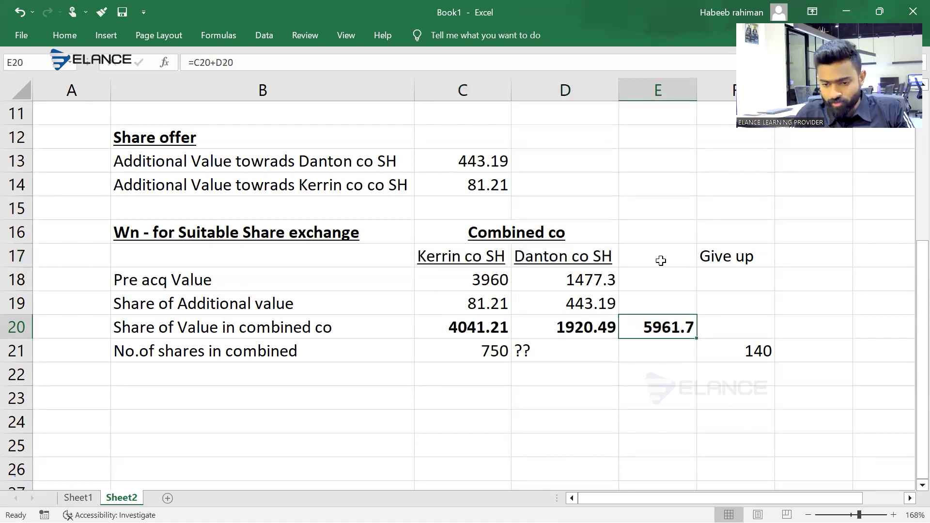
Type the header 'Totai of Combined' in E17.
left_click(660, 259)
type("Totals")
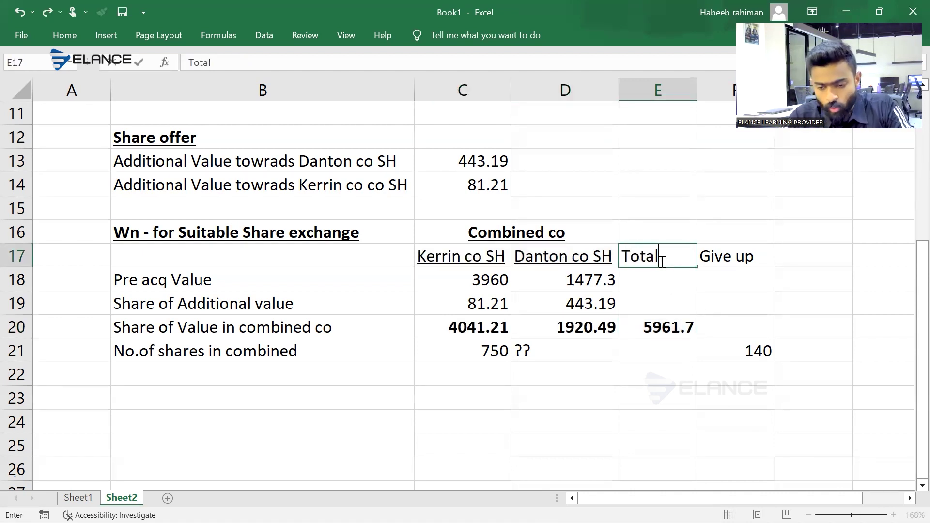
key("BackSpace")
key("BackSpace")
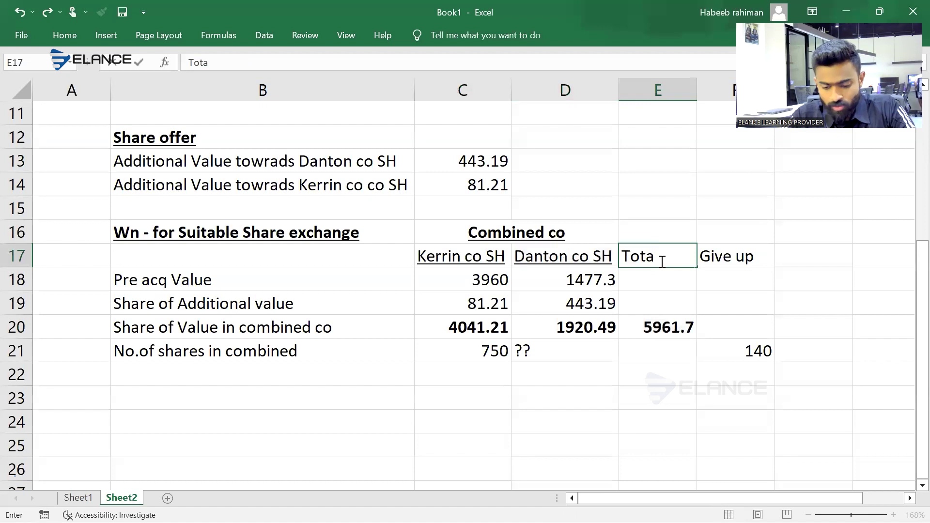
type("i of Combined")
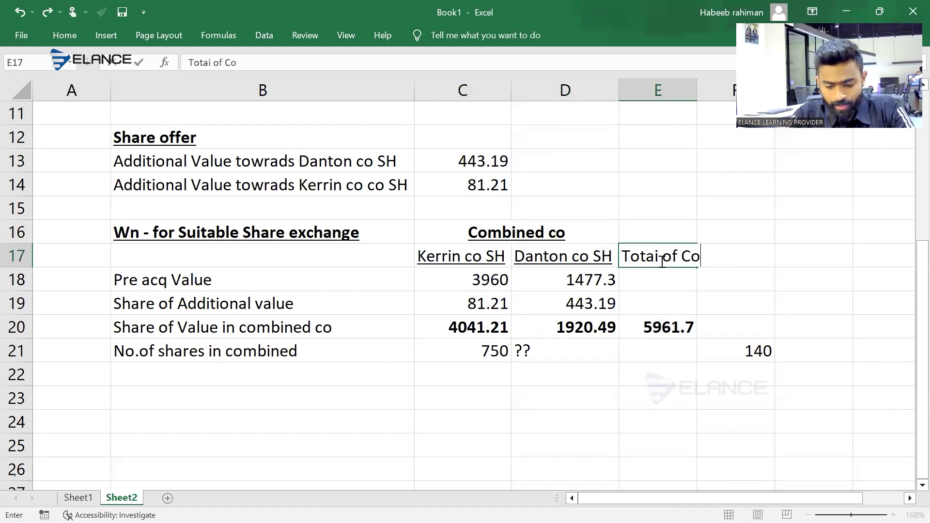
key("Return")
Clear the Give up header and 140 in column F, then bold and underline E17.
left_click(661, 260)
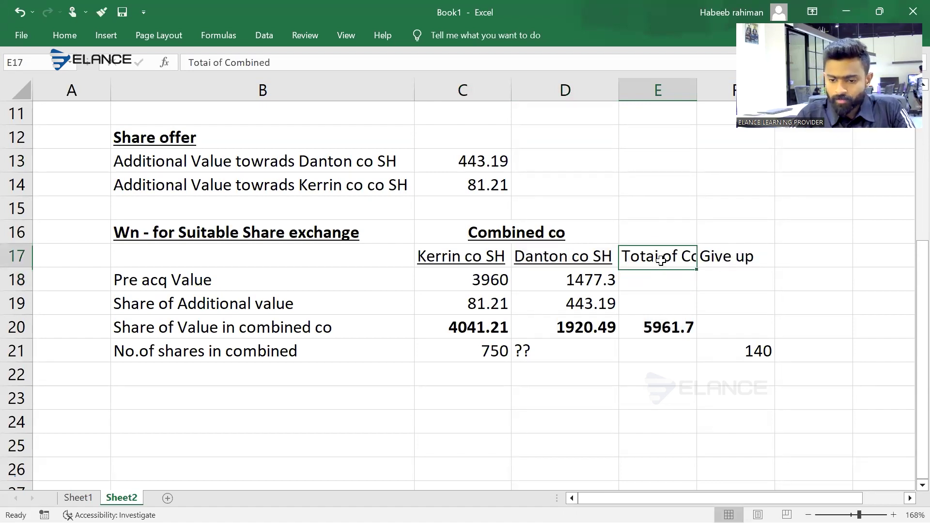
key("Right")
key("Delete")
key("Down")
key("Down")
key("Down")
key("Down")
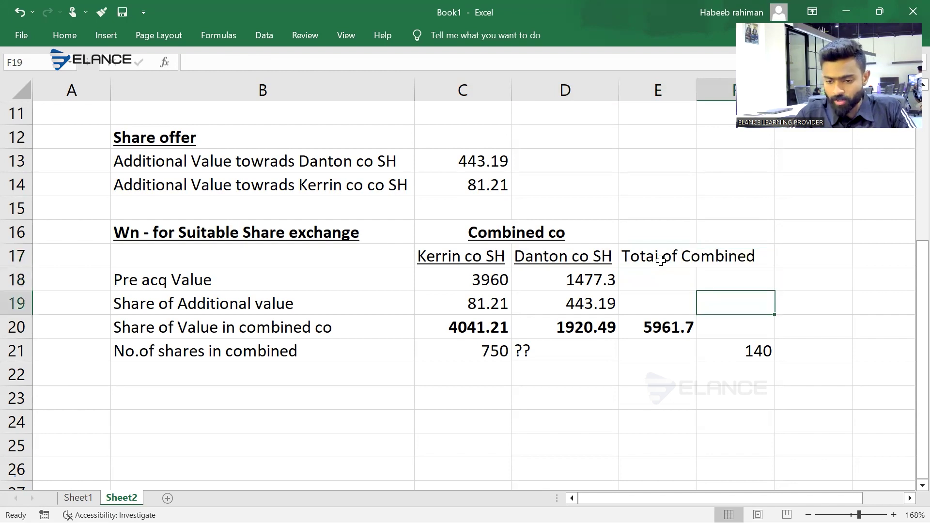
key("Delete")
key("Up")
key("Up")
key("Up")
key("Up")
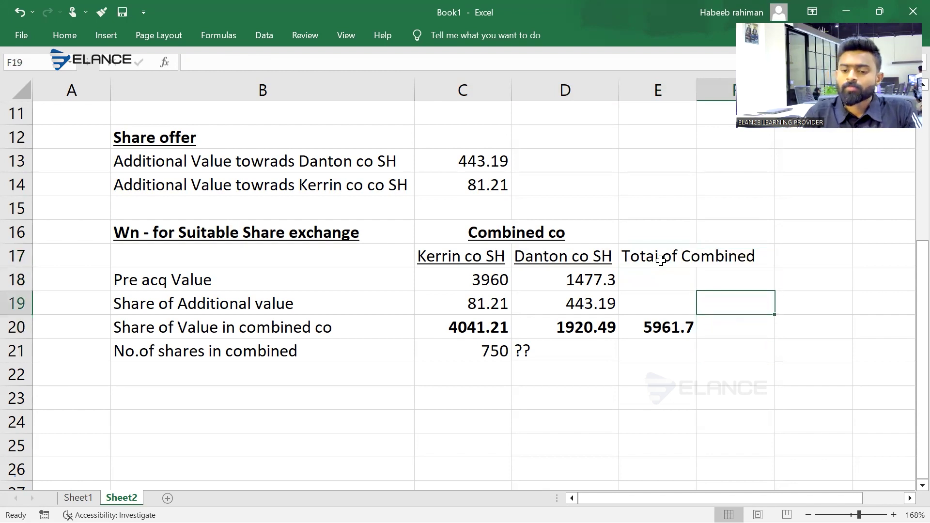
key("Left")
key("ctrl+b")
key("ctrl+u")
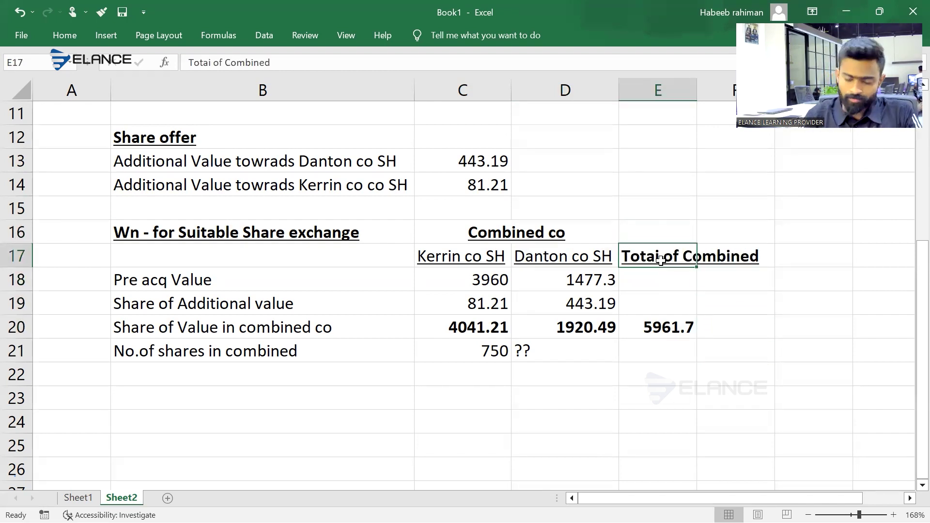
Enter a ??? placeholder in E21 and select C20:C21.
key("Down")
key("Down")
key("Down")
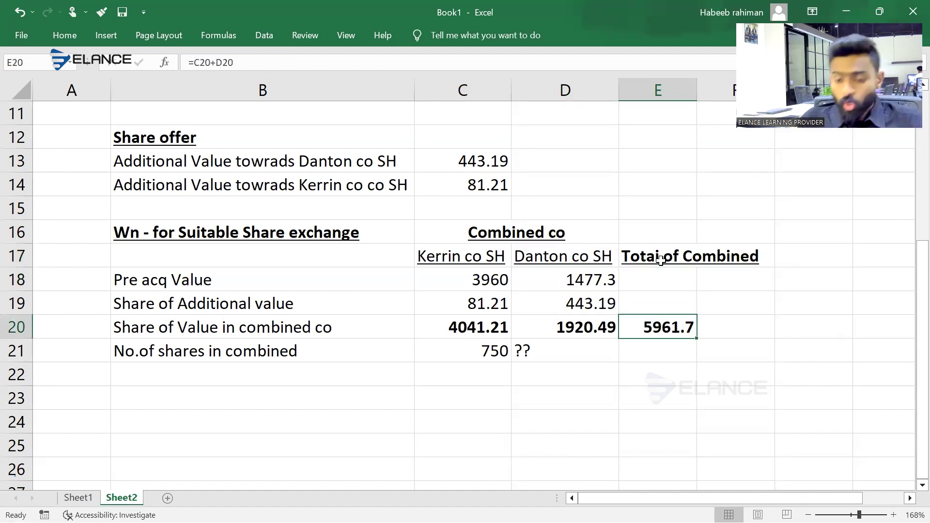
key("Down")
type("???")
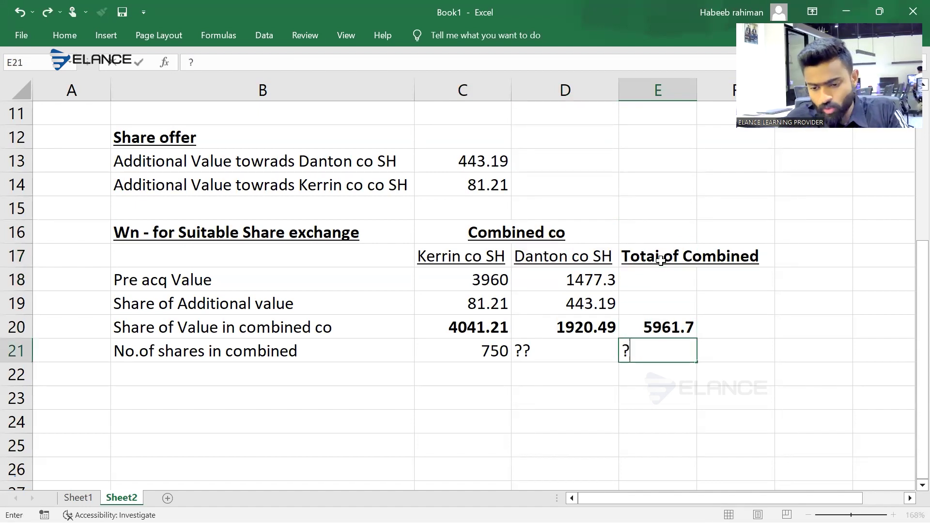
key("Return")
key("Up")
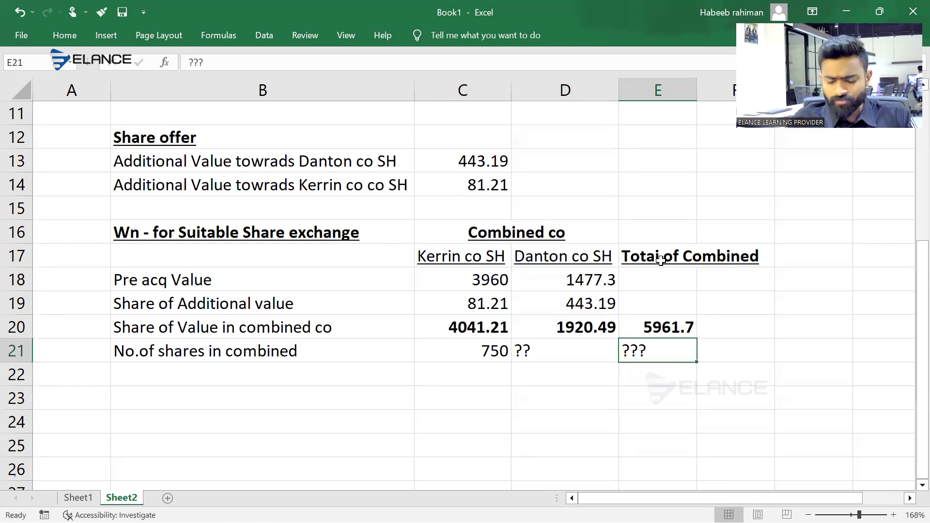
key("Left")
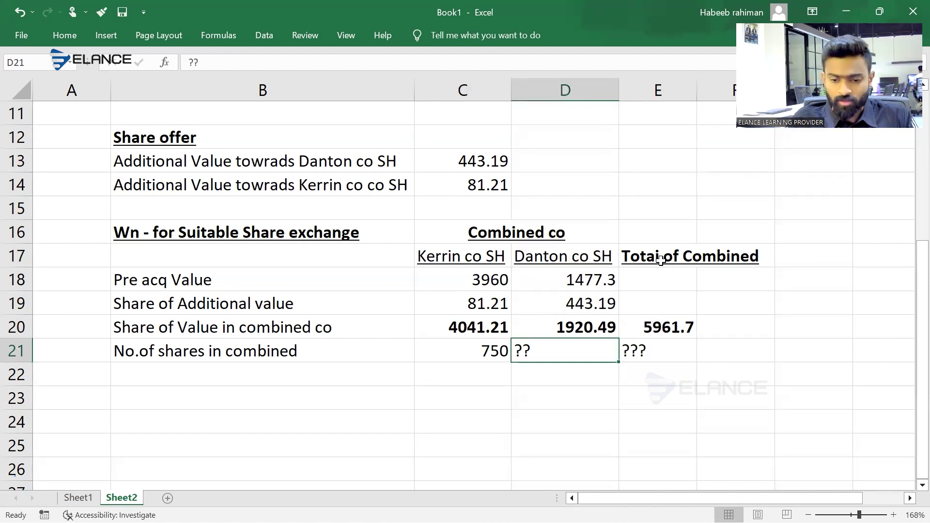
key("Up")
key("Up")
key("Up")
key("Up")
key("Down")
key("Down")
key("Down")
key("Down")
key("Down")
key("Up")
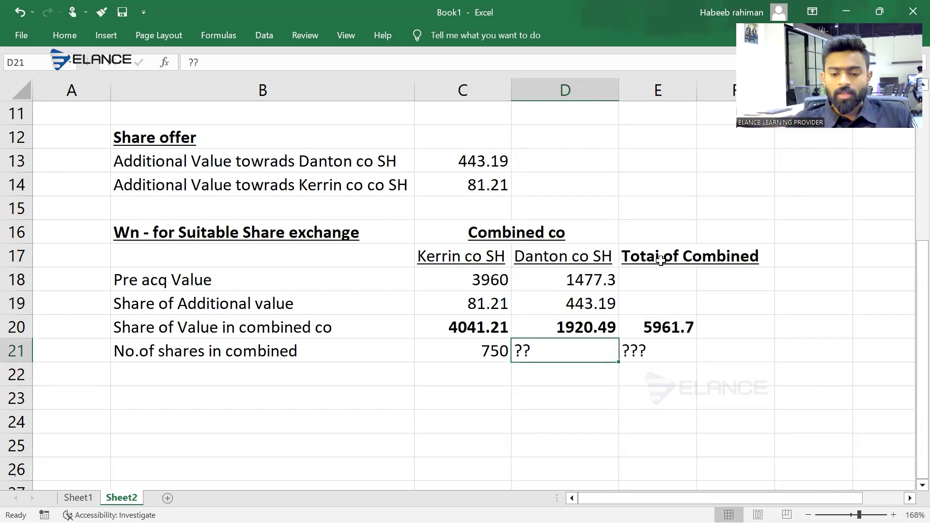
key("Left")
key("Up")
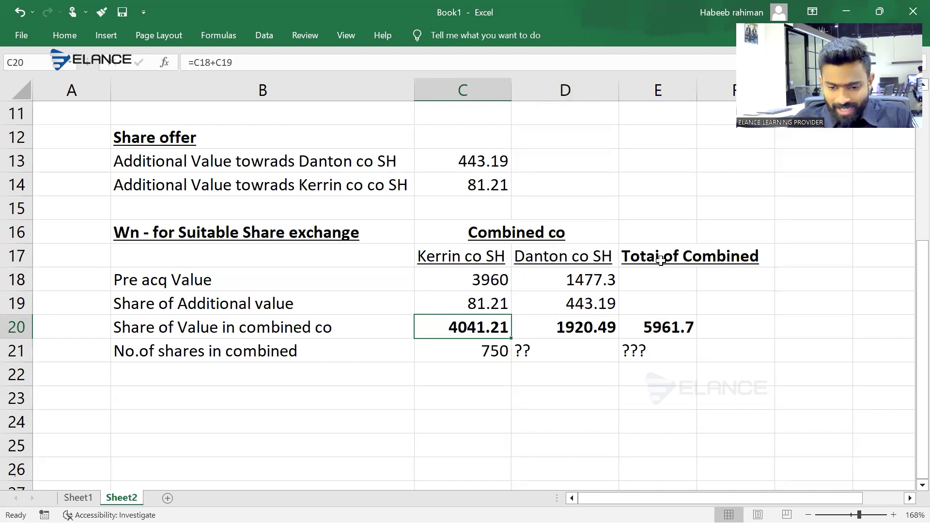
key("shift+Down")
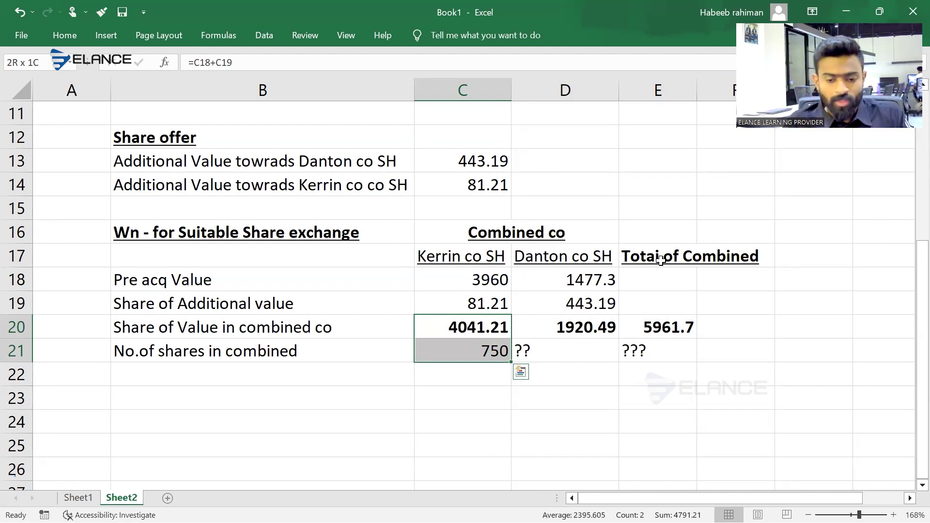
Switch to the Kerrin Co exam PDF.
key("alt+Tab")
key("Tab")
scroll(660, 260, "down", 1)
Ink an oval beside the table, divided into circled parts 1 and 2.
key("alt+d")
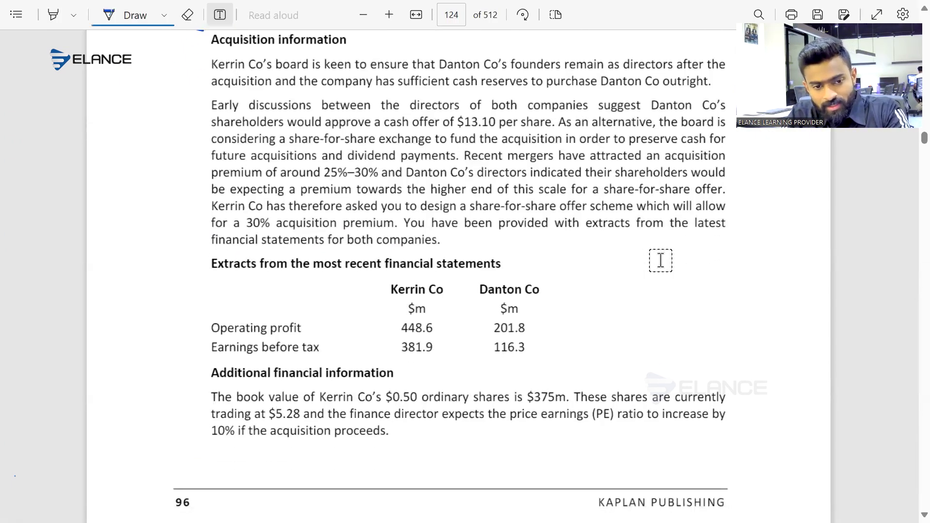
mouse_move(785, 244)
left_mouse_down()
mouse_move(647, 207)
mouse_move(661, 374)
mouse_move(785, 245)
left_mouse_up()
left_click_drag(764, 206, 784, 244)
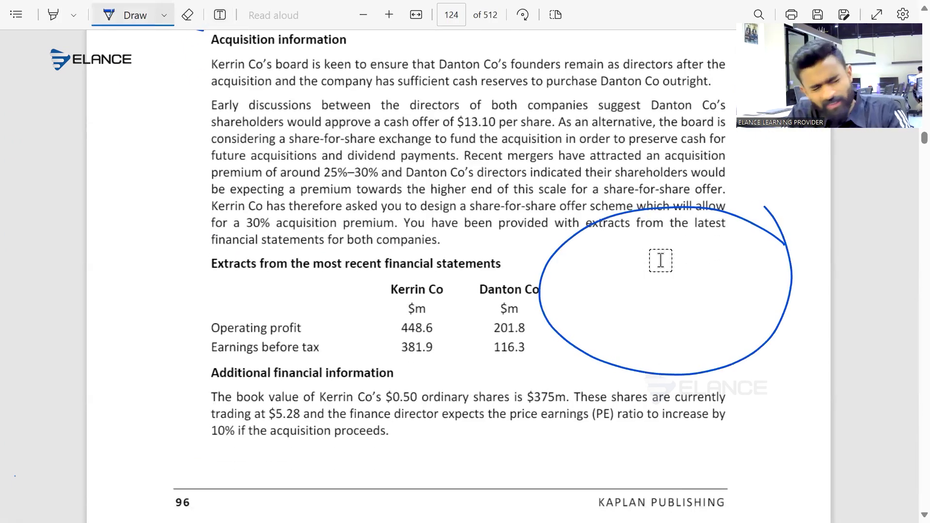
scroll(660, 261, "down", 1)
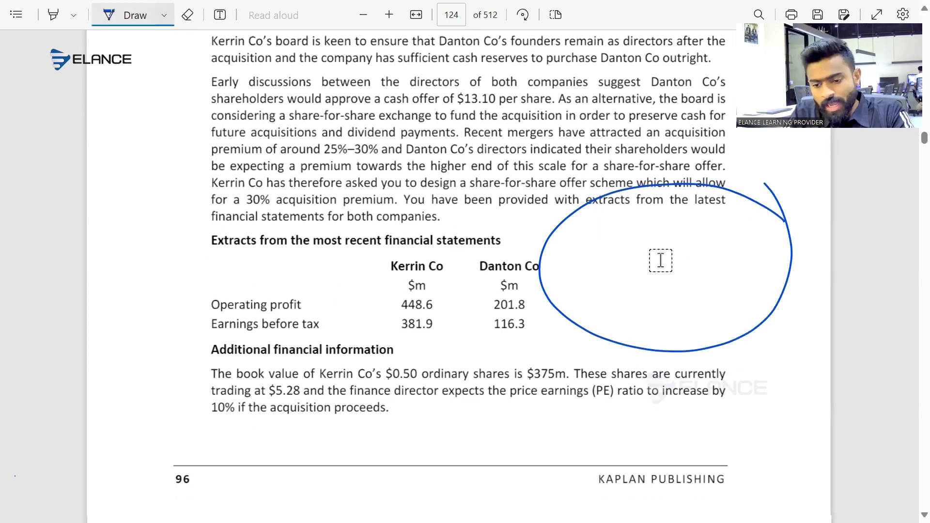
left_click_drag(691, 173, 660, 334)
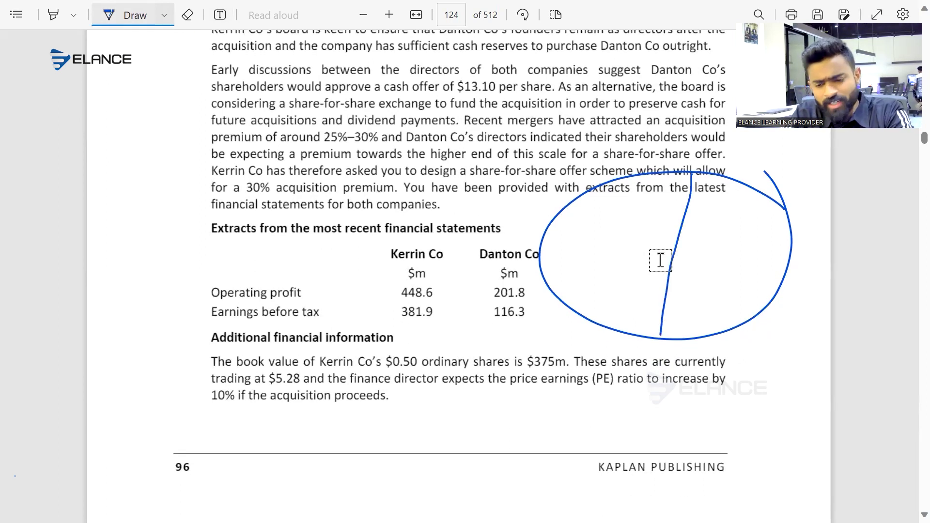
left_click_drag(618, 204, 624, 224)
mouse_move(630, 193)
left_mouse_down()
mouse_move(609, 197)
mouse_move(630, 191)
left_mouse_up()
mouse_move(719, 222)
left_mouse_down()
mouse_move(738, 219)
mouse_move(733, 241)
mouse_move(705, 227)
mouse_move(729, 253)
left_mouse_up()
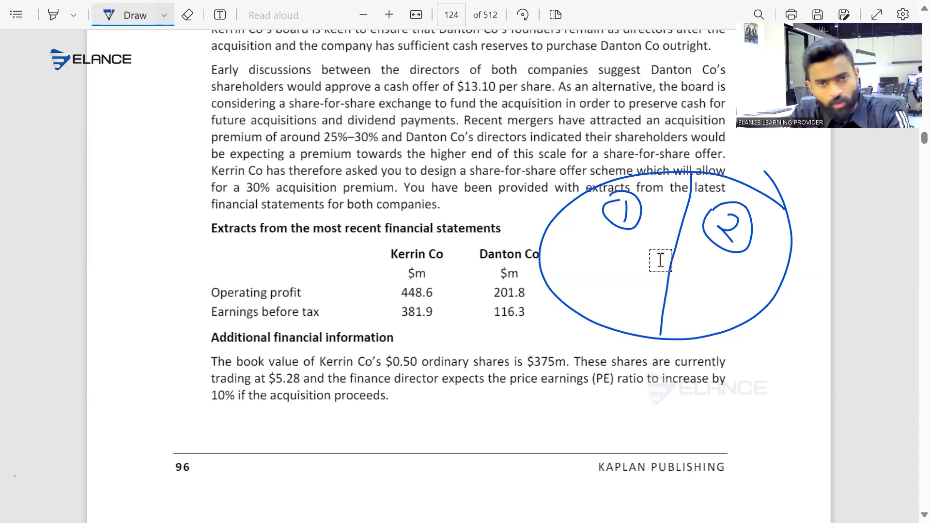
Add a handwritten note and linked boxes with an arrow in both parts, then return to Excel.
mouse_move(462, 181)
left_mouse_down()
mouse_move(431, 193)
mouse_move(465, 204)
left_mouse_up()
mouse_move(470, 200)
left_mouse_down()
mouse_move(492, 198)
mouse_move(498, 211)
left_mouse_up()
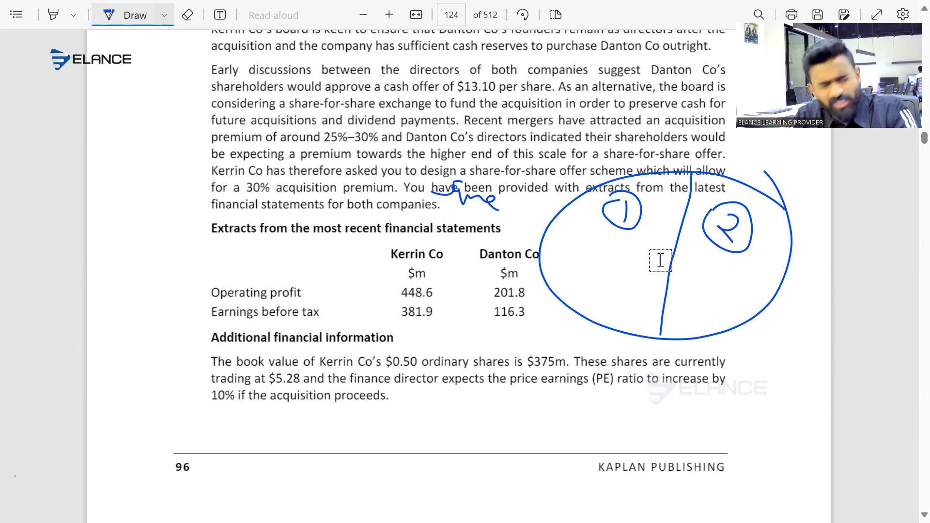
mouse_move(646, 250)
left_mouse_down()
mouse_move(587, 231)
mouse_move(622, 304)
mouse_move(638, 249)
mouse_move(585, 272)
mouse_move(609, 282)
left_mouse_up()
left_click_drag(609, 263, 705, 286)
left_click_drag(705, 287, 670, 300)
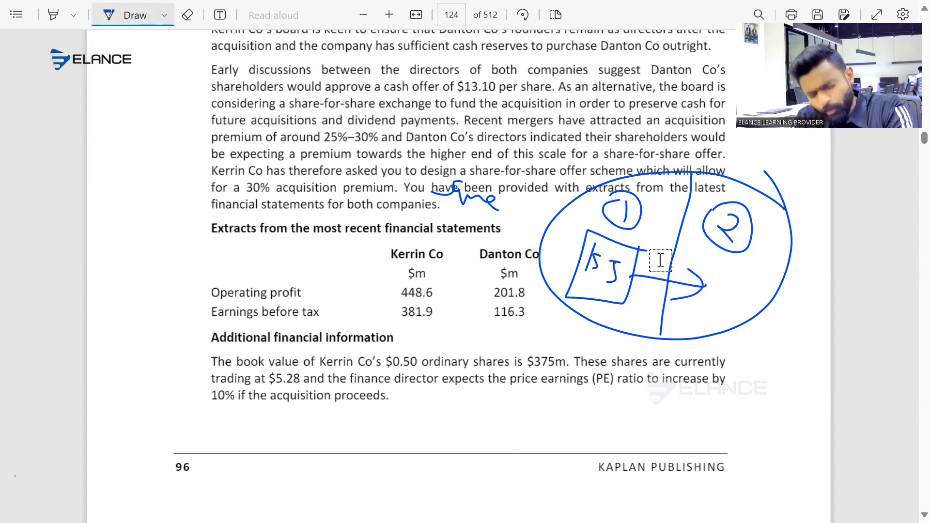
left_click_drag(726, 286, 746, 271)
mouse_move(736, 272)
left_mouse_down()
mouse_move(756, 271)
mouse_move(716, 280)
left_mouse_up()
mouse_move(722, 252)
left_mouse_down()
mouse_move(764, 266)
mouse_move(703, 287)
left_mouse_up()
left_click_drag(703, 287, 761, 281)
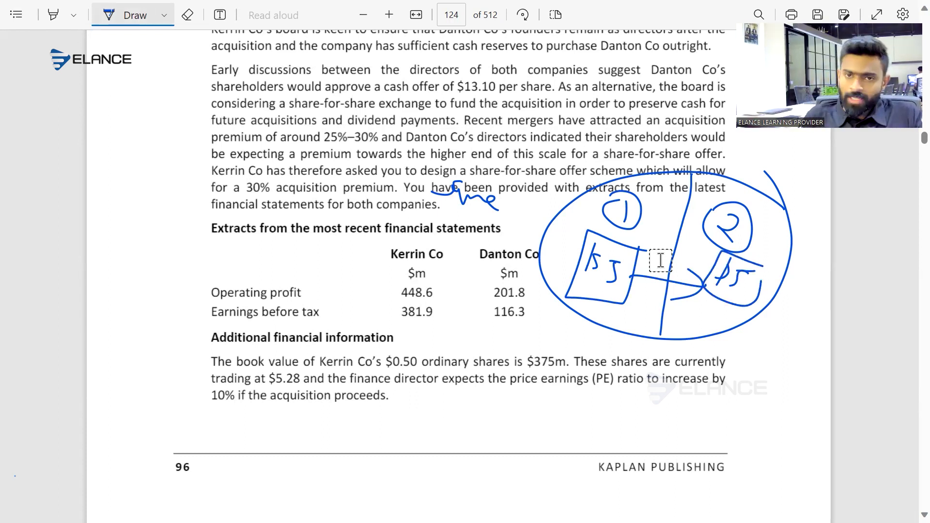
key("alt+Tab")
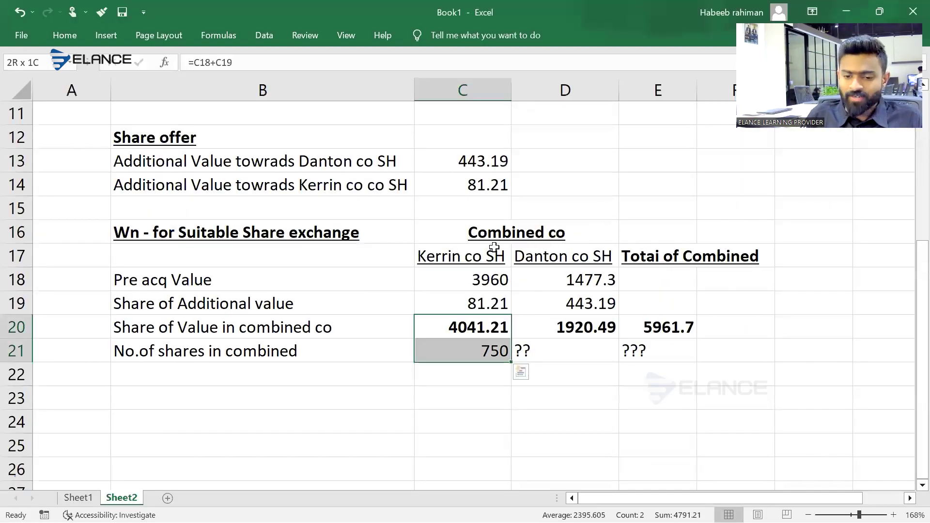
Review the Kerrin co SH and Danton co SH headers and C20's 4041.21, then return to the PDF.
left_click_drag(487, 256, 562, 256)
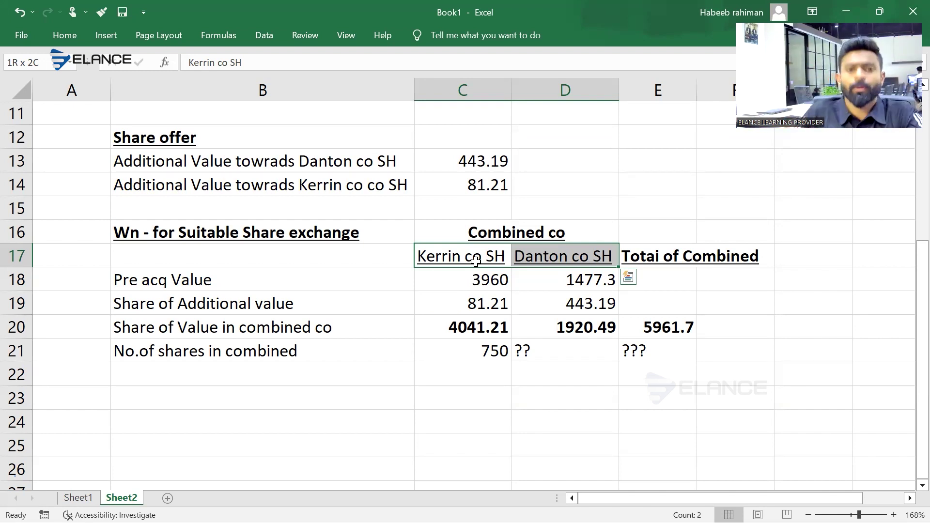
scroll(475, 260, "down", 1)
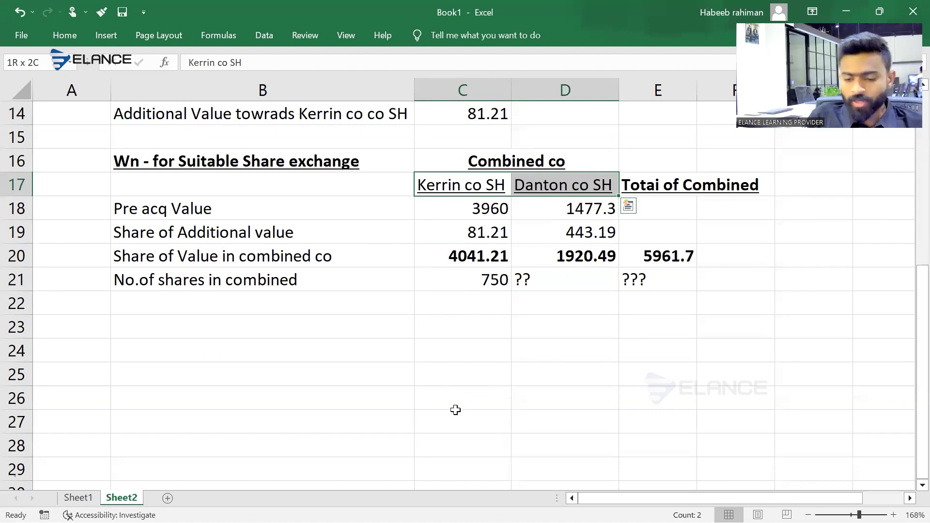
key("Escape")
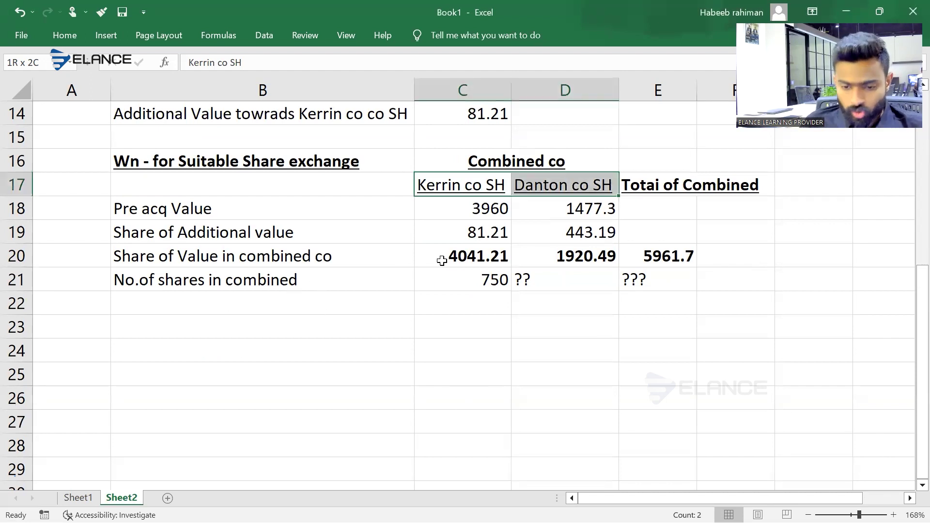
left_click(456, 248)
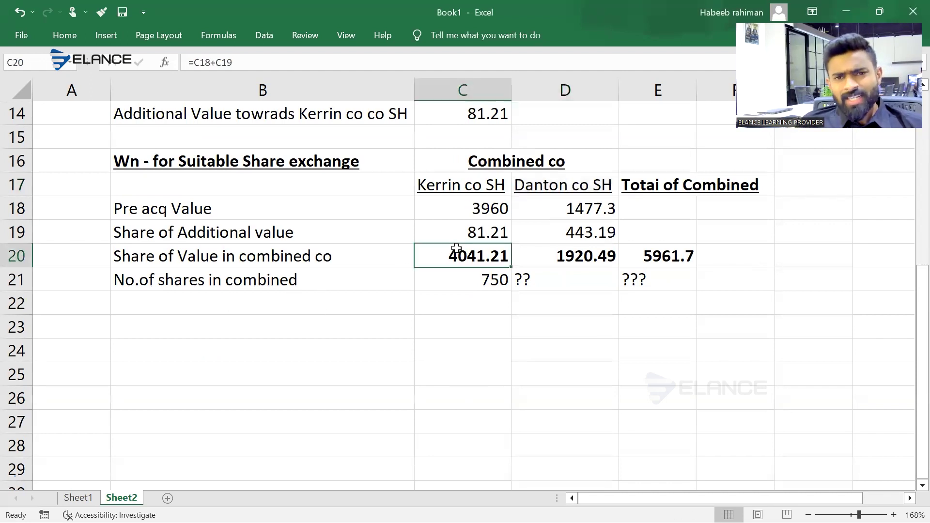
key("alt+Tab")
key("Tab")
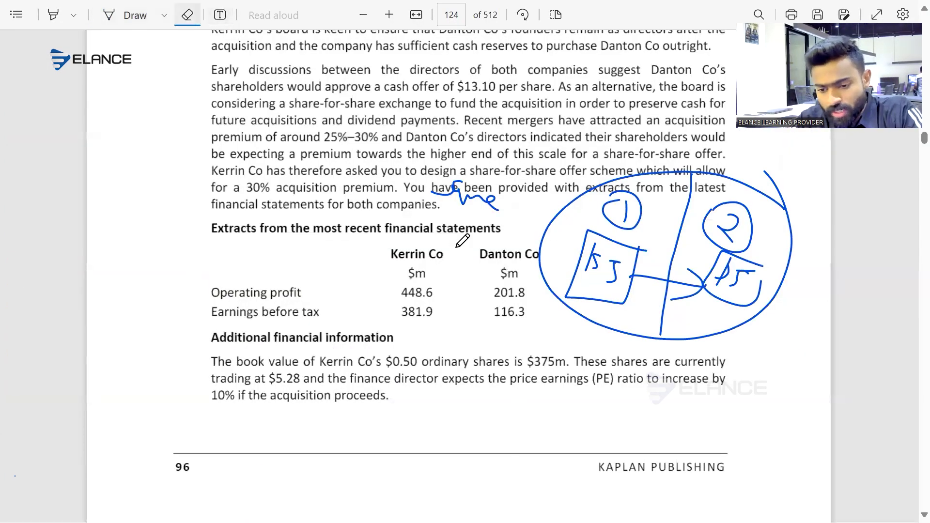
Erase the left box and add a PDF note reading 4041.2 and 750 beside the diagram.
left_click_drag(600, 264, 688, 286)
left_click(220, 14)
left_click(571, 239)
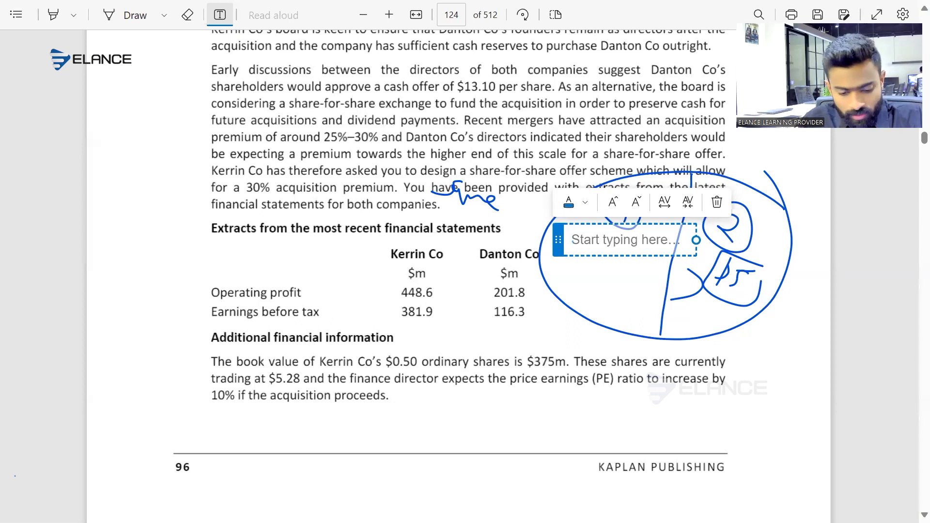
type("4041.2")
key("Return")
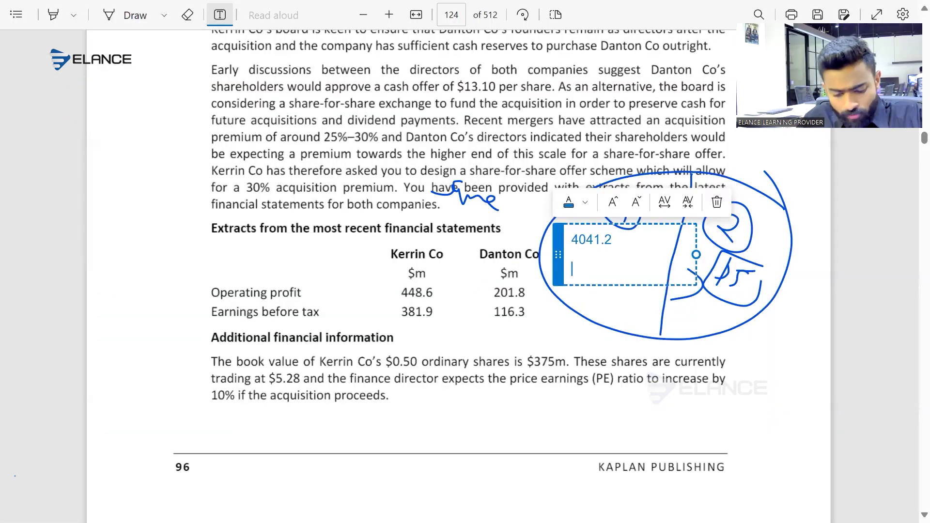
type("750")
key("Return")
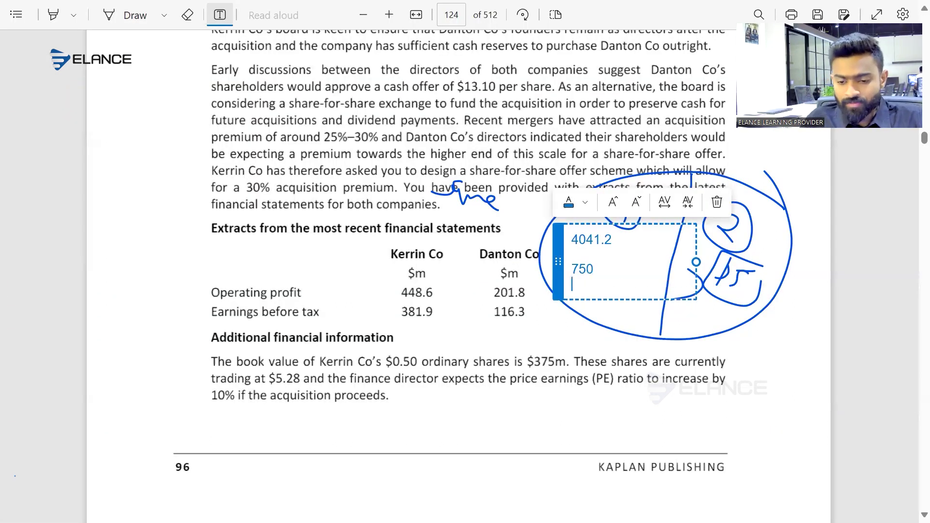
key("BackSpace")
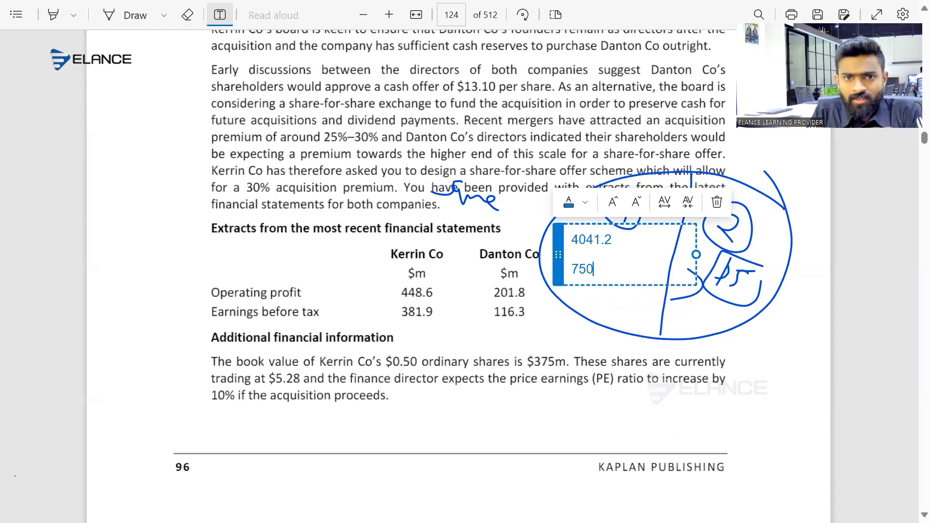
key("alt+Tab")
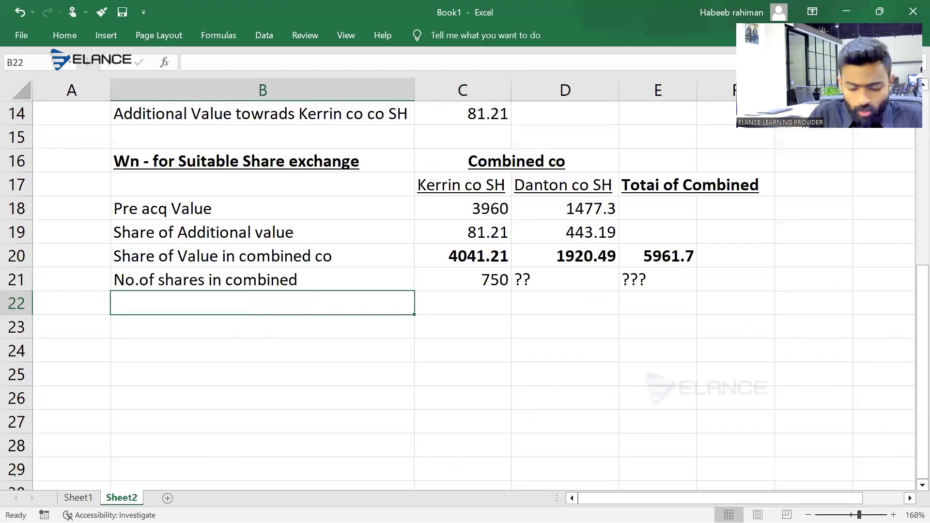
Add a 'Price per share' row with Kerrin's price as =C20/C21, giving 5.38828.
type("Price per ")
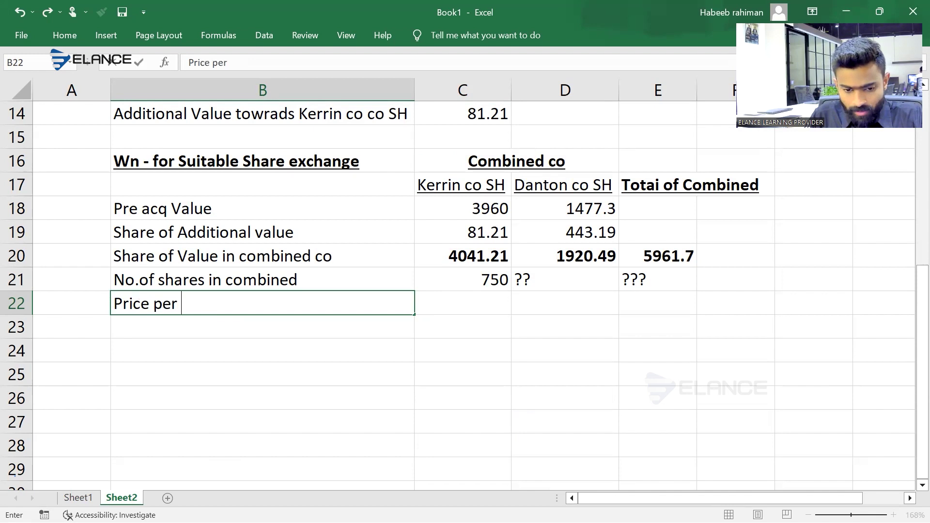
type("share")
key("Tab")
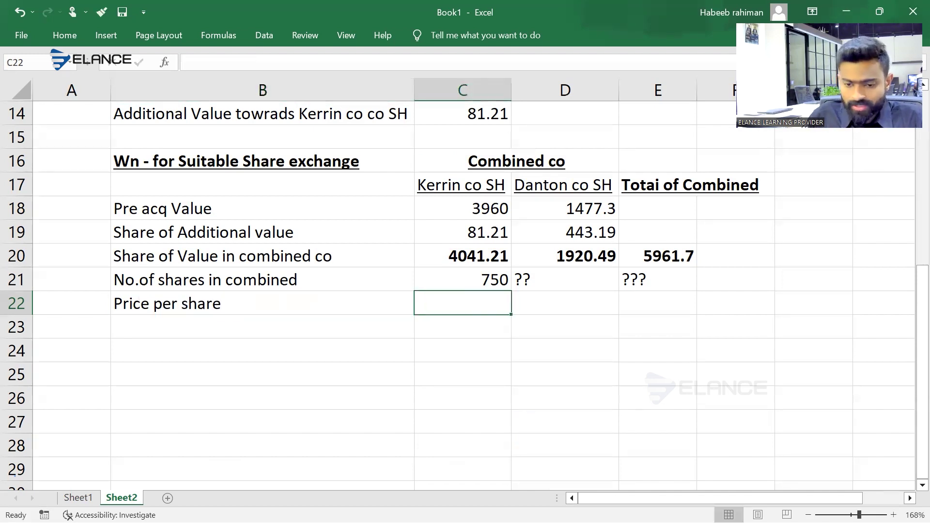
left_click(463, 279)
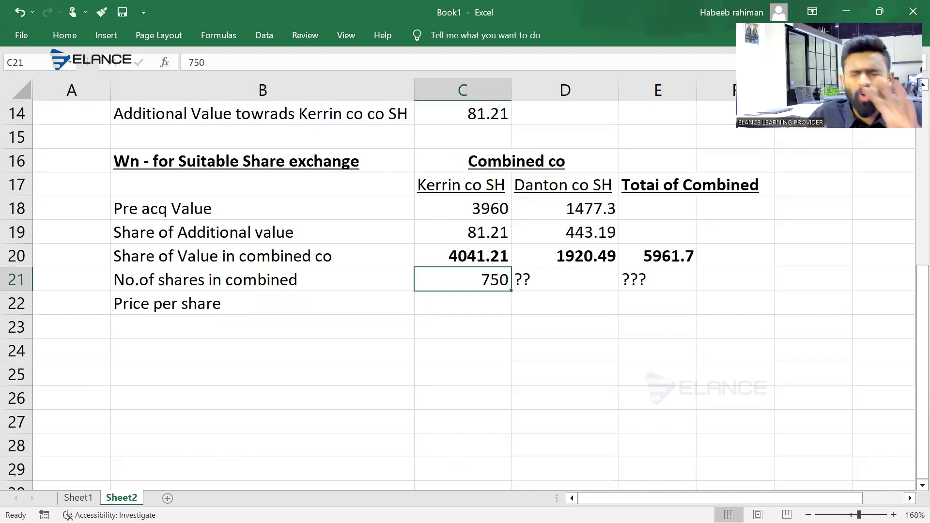
key("shift+Up")
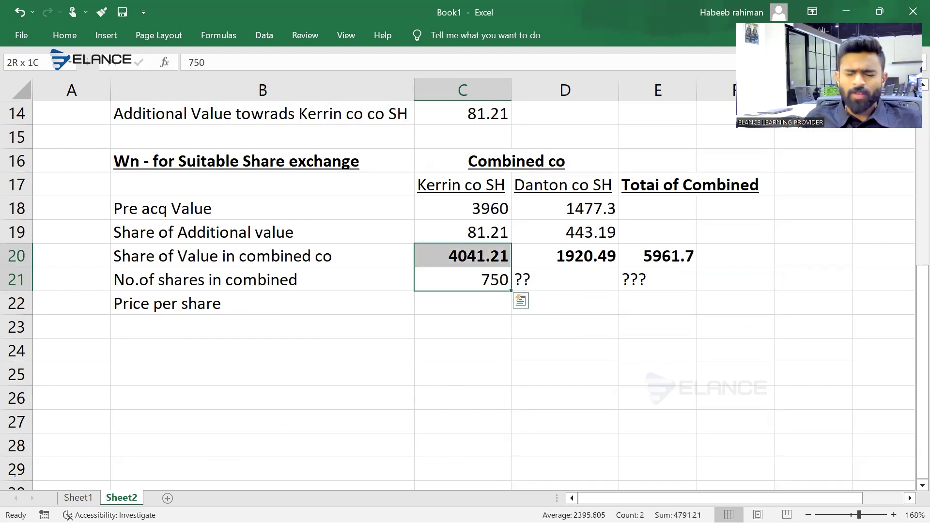
left_click(462, 304)
left_click(262, 304)
left_click(463, 304)
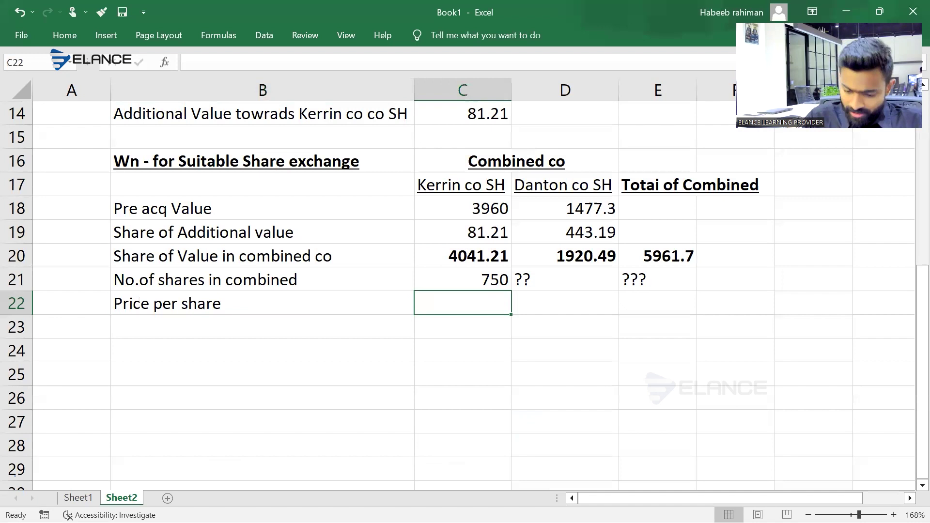
type("=")
left_click(463, 256)
type("/")
left_click(463, 279)
key("Return")
left_click(462, 303)
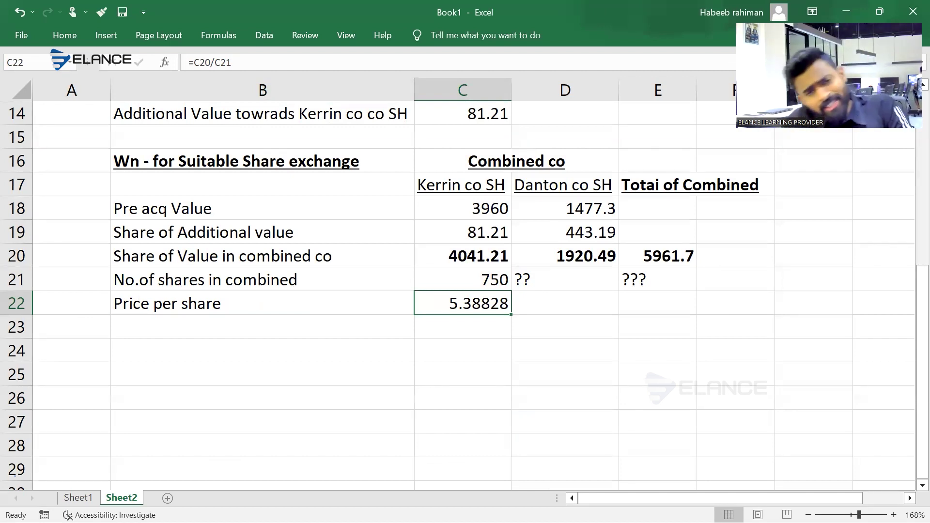
Link Danton's price per share to Kerrin's 5.38828 with =C22 in D22.
left_click(565, 303)
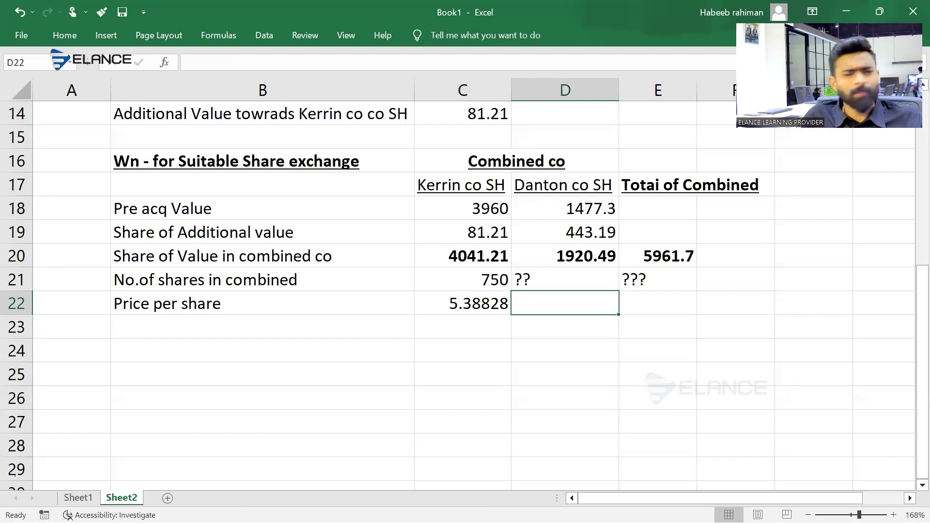
type("=")
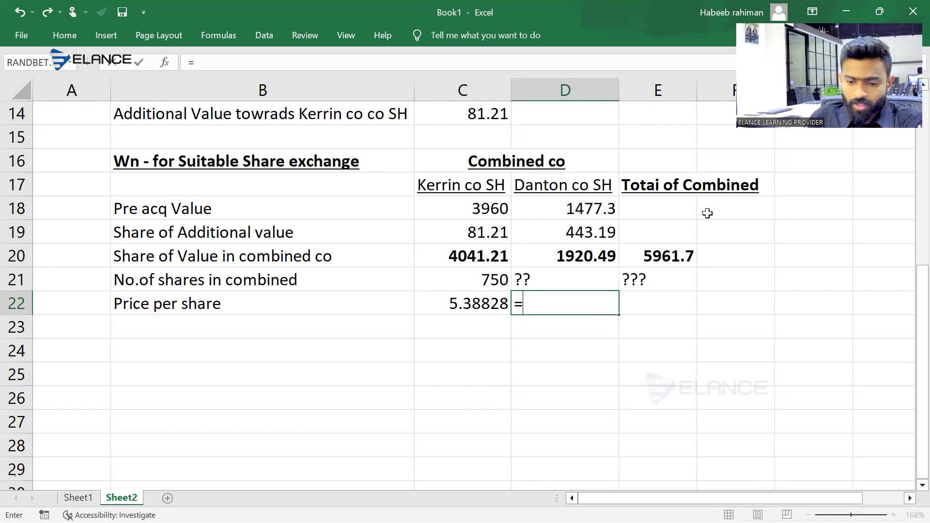
key("Left")
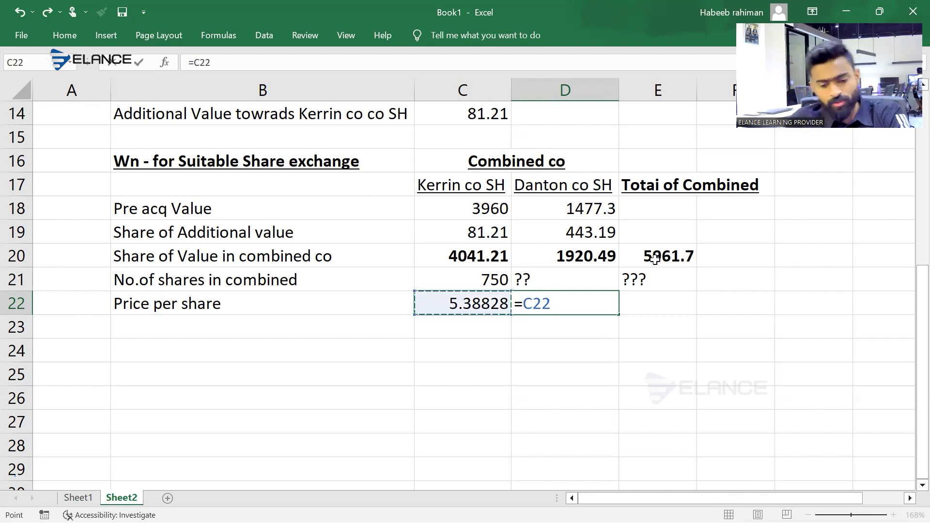
key("Return")
key("Up")
key("alt+Tab")
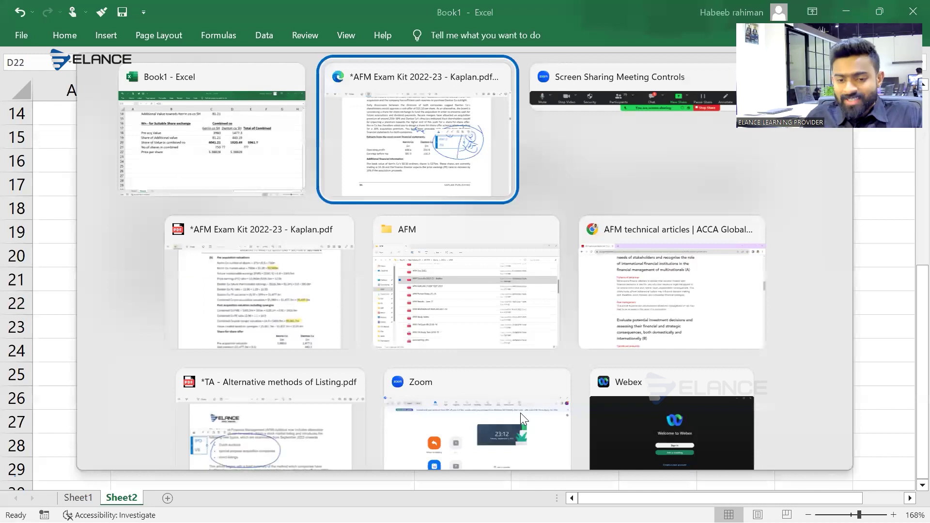
Erase the scribbles below circle 2 and start a new text note in its oval.
left_click(729, 302)
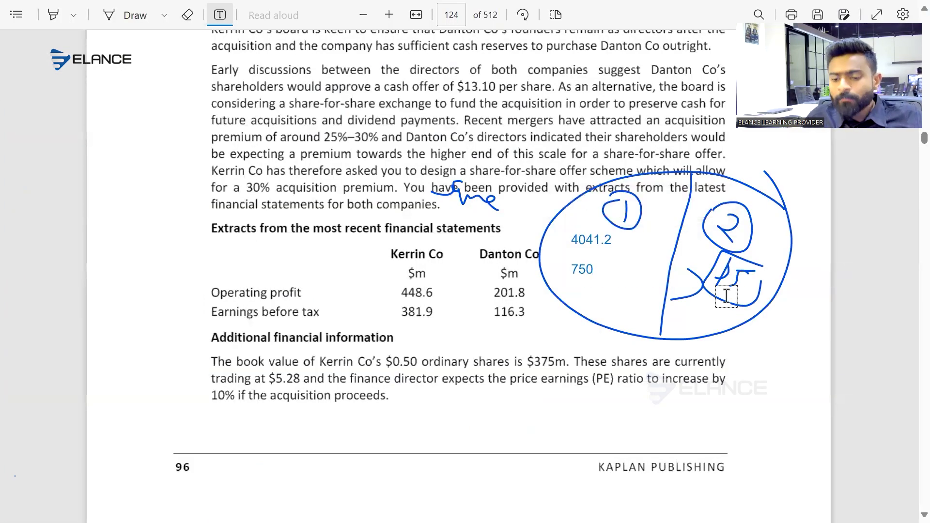
key("e")
left_click_drag(678, 291, 748, 271)
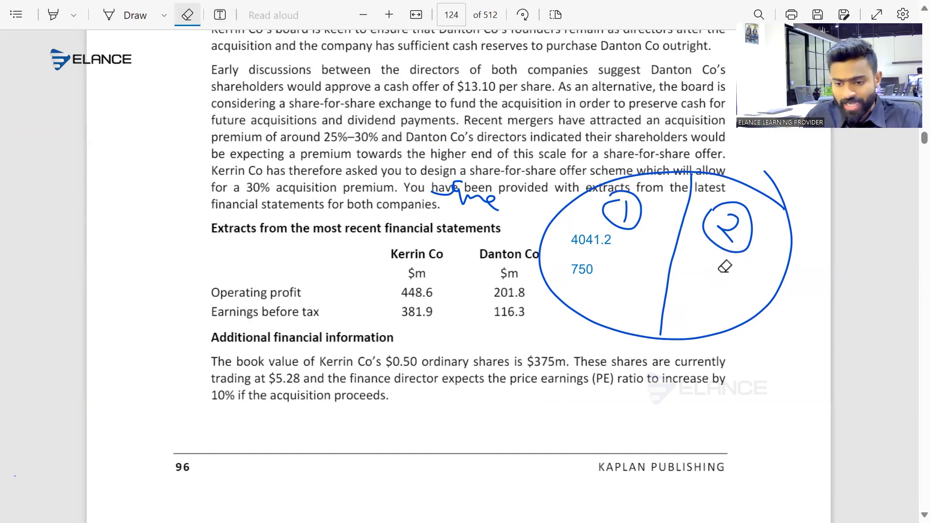
left_click(220, 15)
left_click(690, 249)
key("alt+Tab")
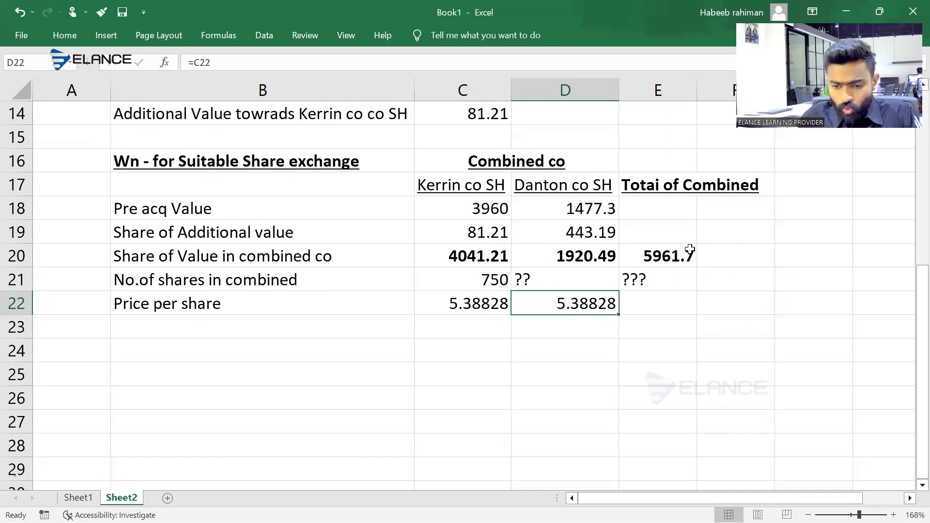
key("alt+Tab")
Fill the note with 1920, 5.38 and a 'no.of share' line.
type("19")
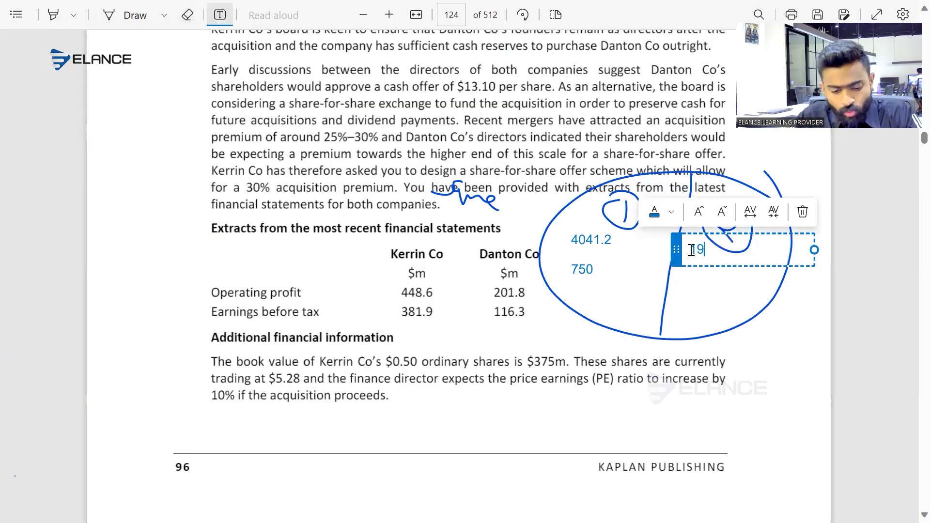
type("20")
key("Return")
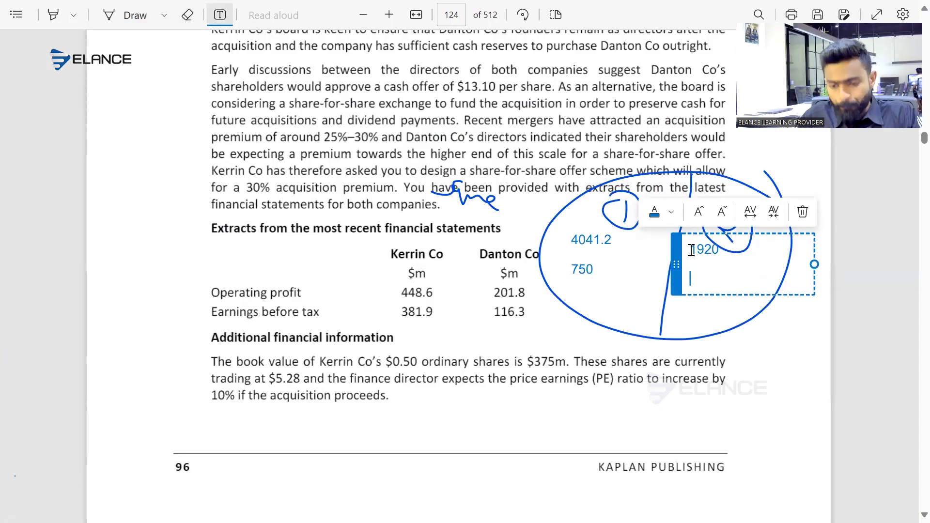
key("alt+Tab")
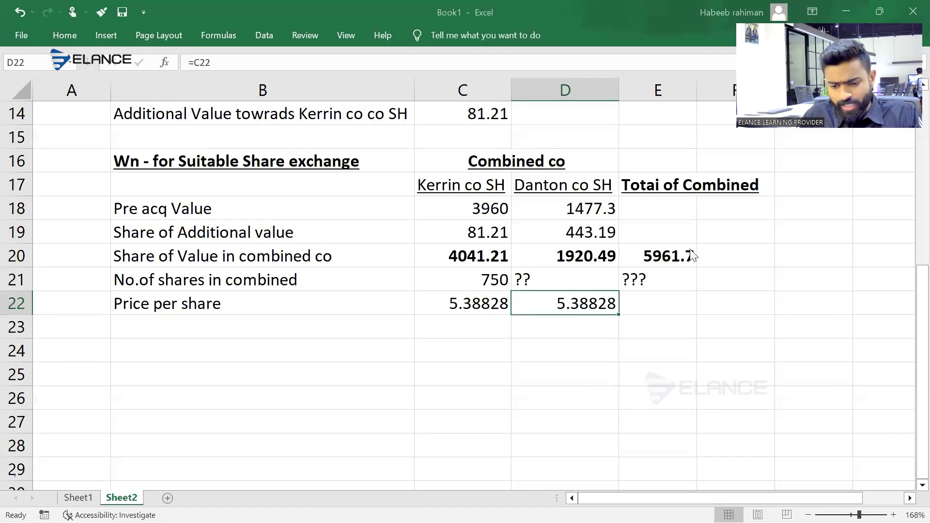
key("alt+Tab")
type("5.38")
key("Up")
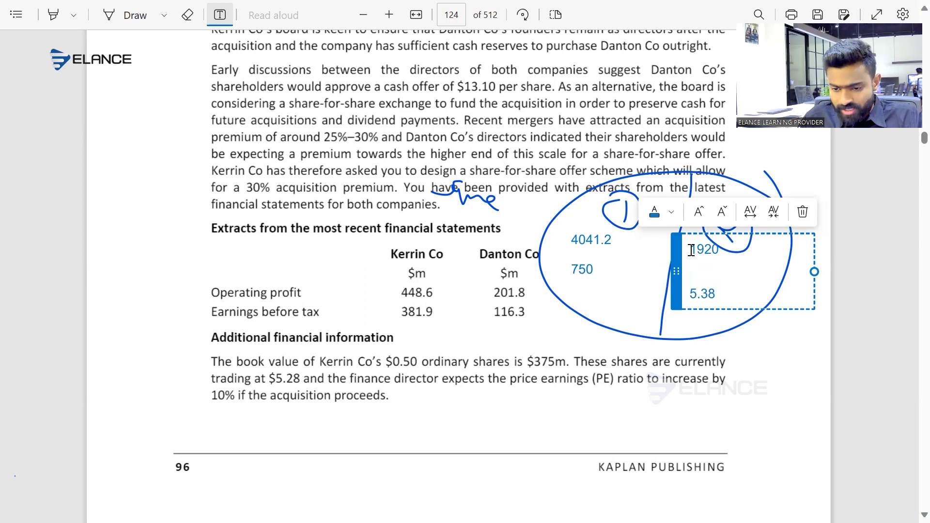
key("Down")
type("no.of share")
key("alt+Tab")
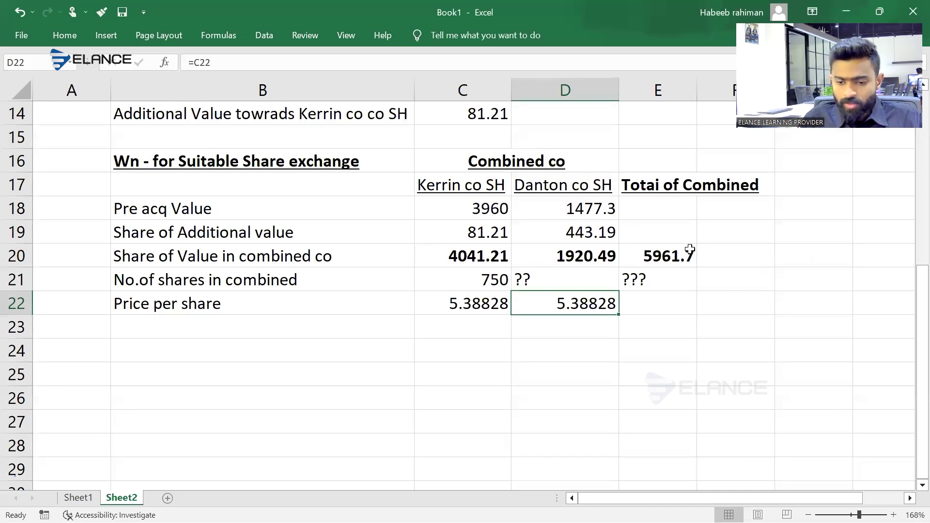
key("Up")
Enter =D20/D22 in D21 so Danton's share count reads 356.4198594.
type("=")
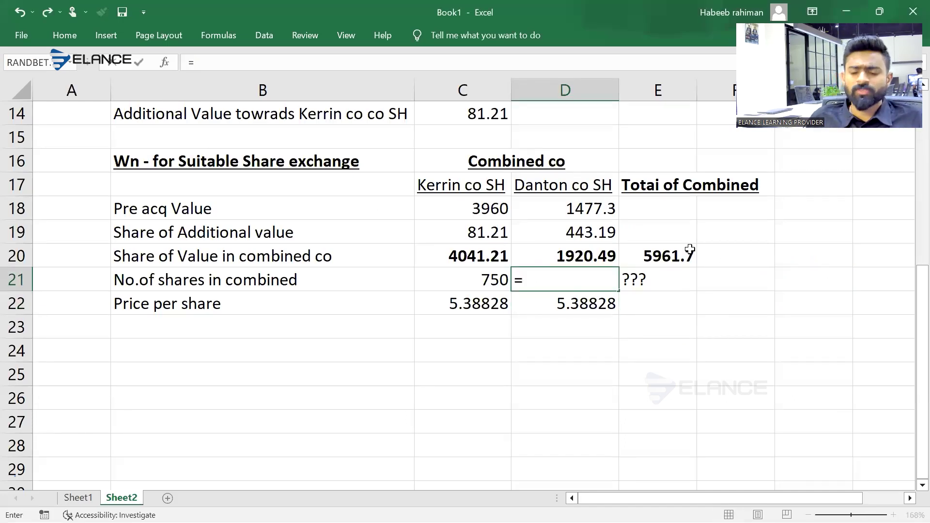
key("Up")
type("/")
key("Down")
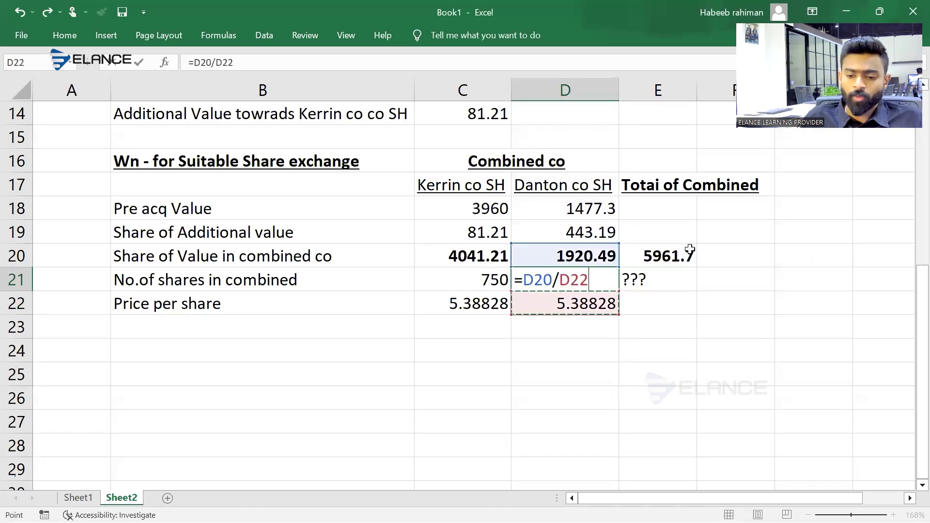
key("Return")
key("Up")
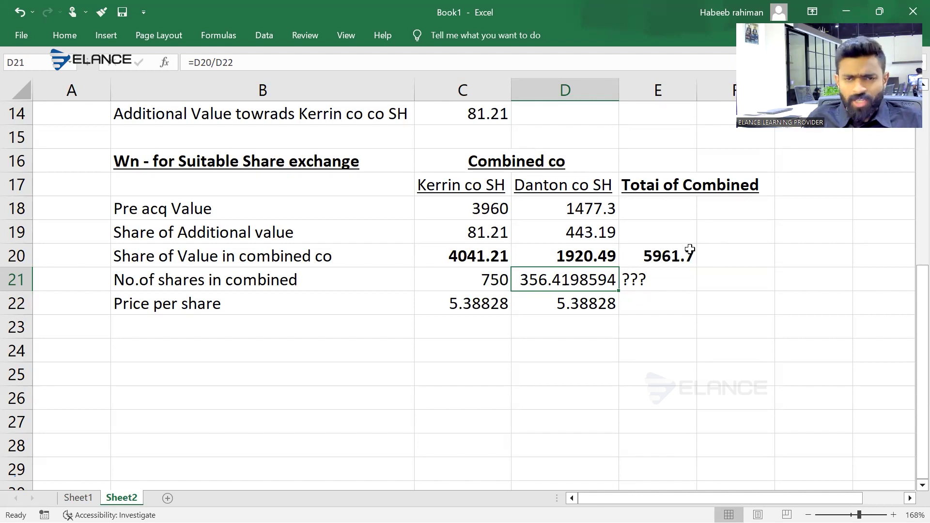
key("Up")
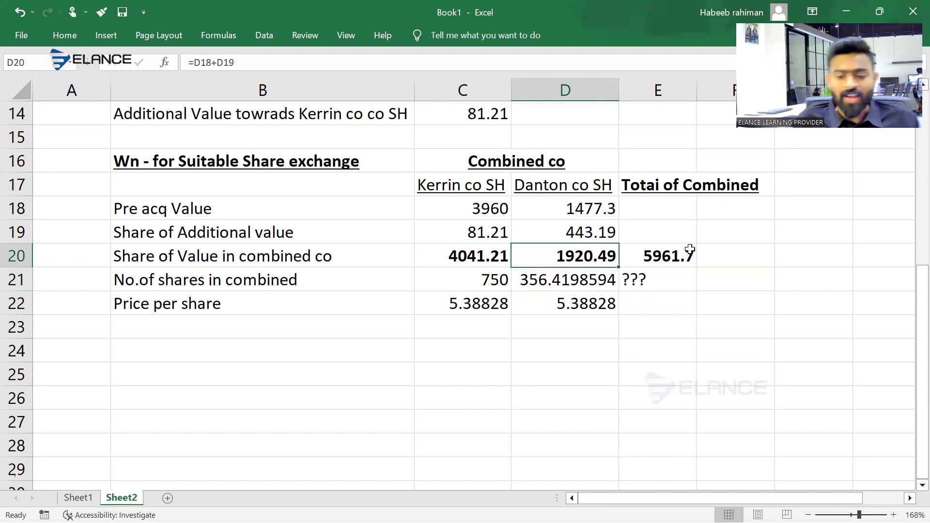
key("Down")
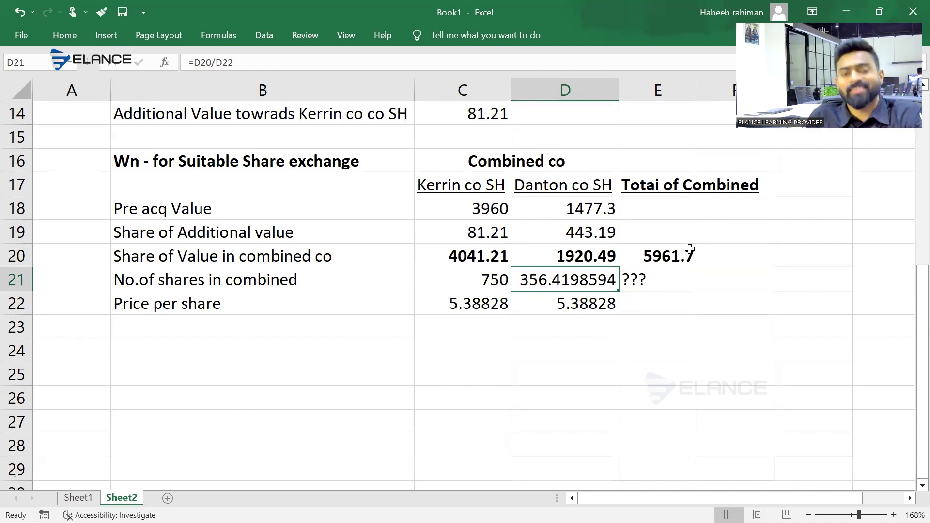
scroll(690, 249, "down", 1)
Add a Ratio row with 'Get' and 'Give up' headings below the table.
key("Down")
key("Down")
key("Down")
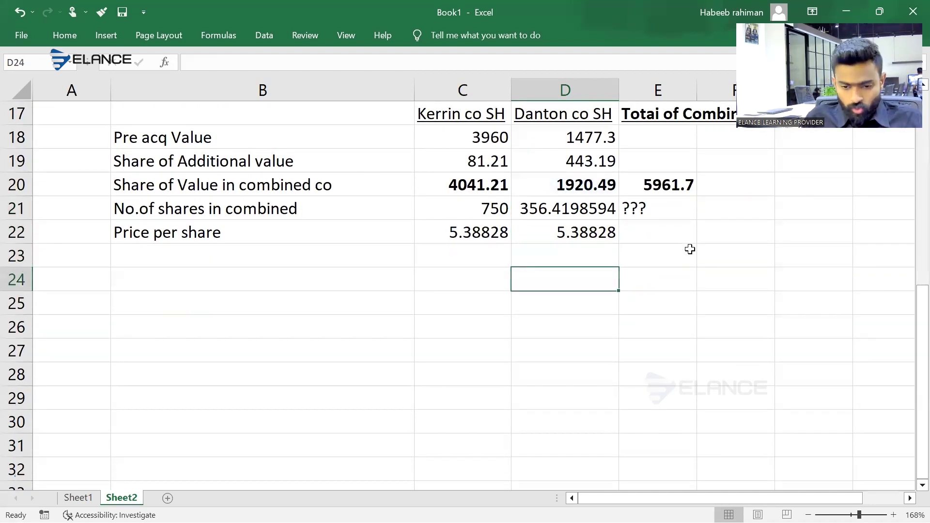
key("Left")
key("Left")
type("Ratio")
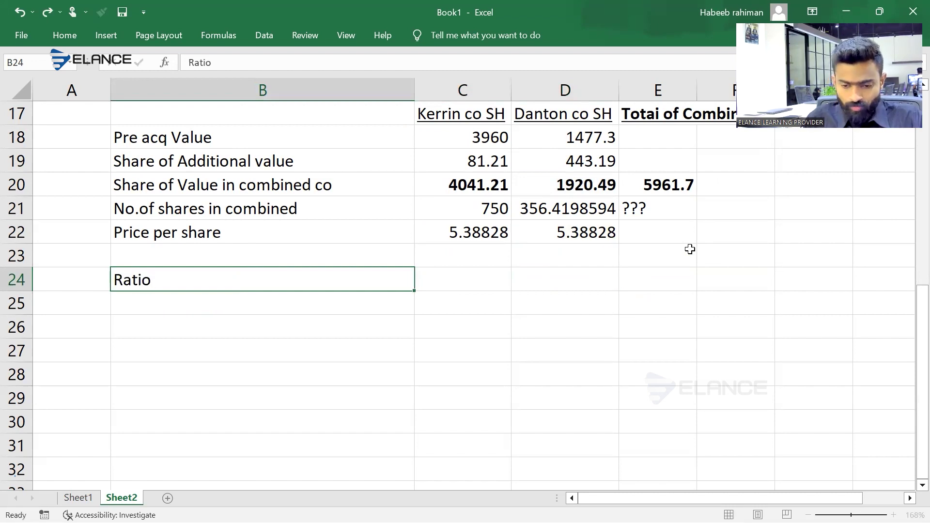
key("Tab")
type("Get")
key("Tab")
type("G")
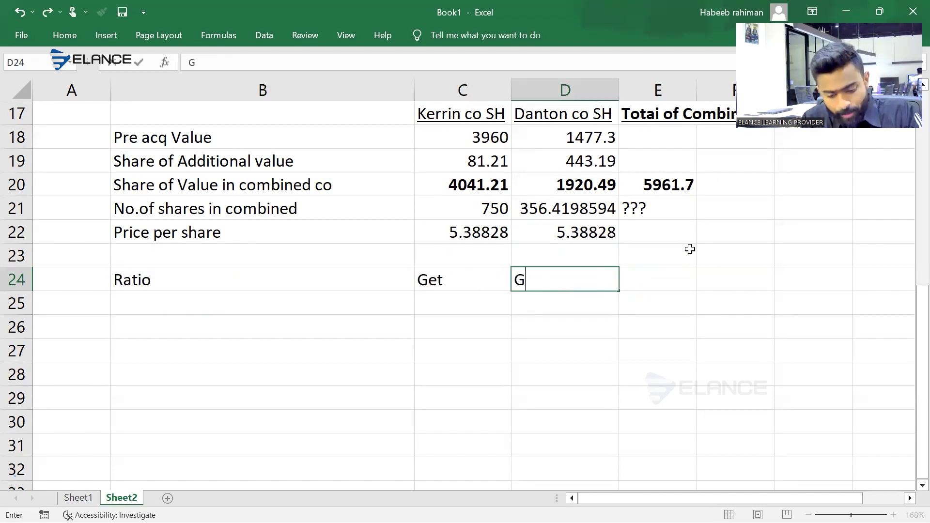
type("ive up")
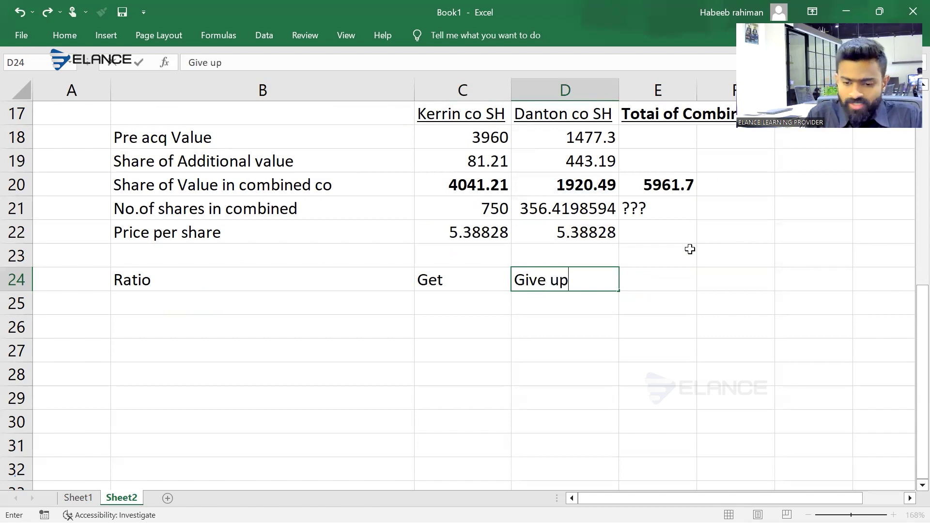
key("Return")
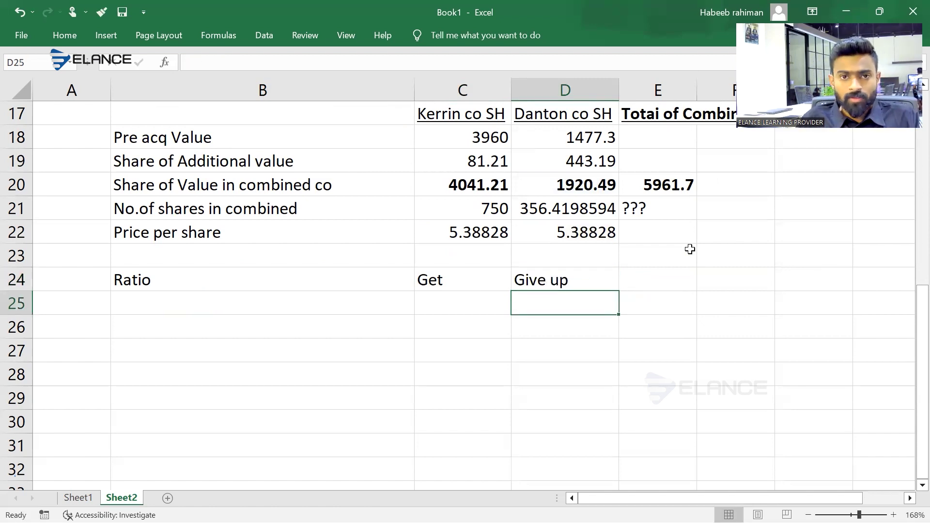
Enter 140 under Give up and link Get to Danton's share count with =D21.
type("140")
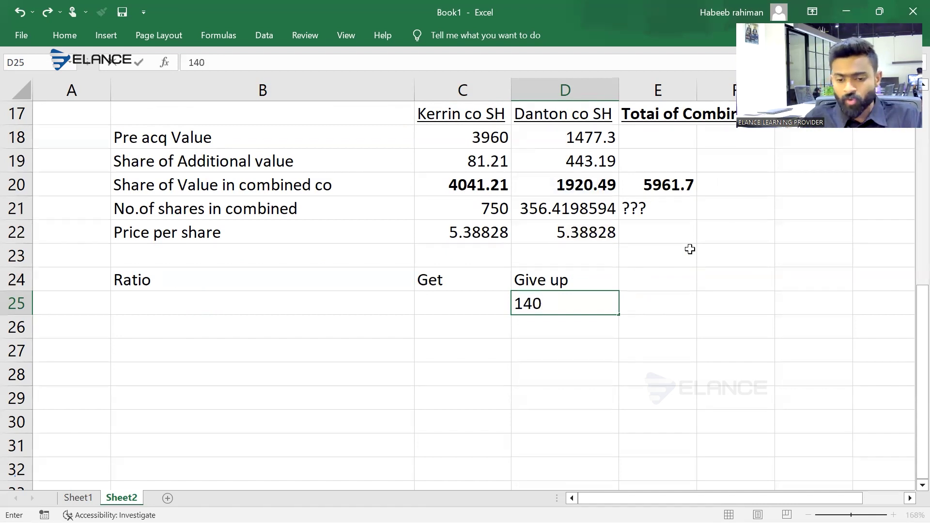
key("Return")
key("Up")
key("Left")
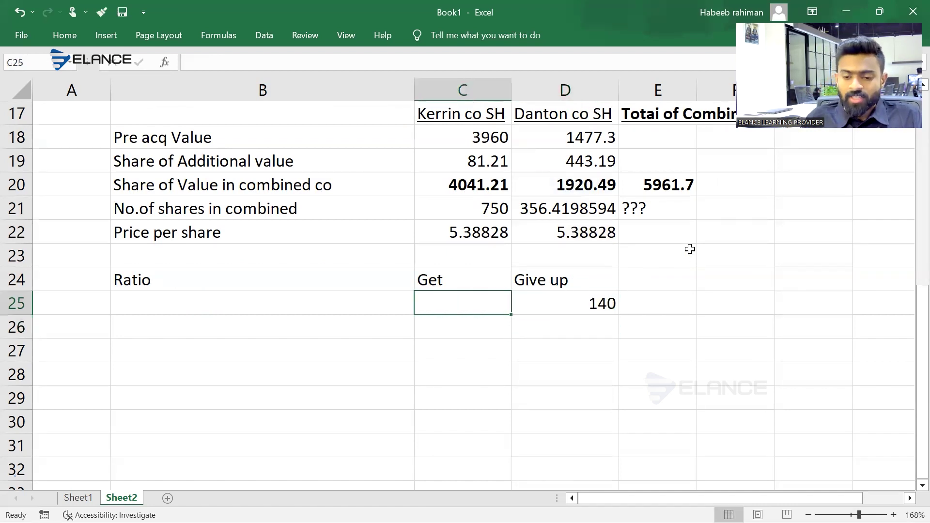
type("=")
key("Right")
key("Up")
key("Up")
key("Up")
key("Up")
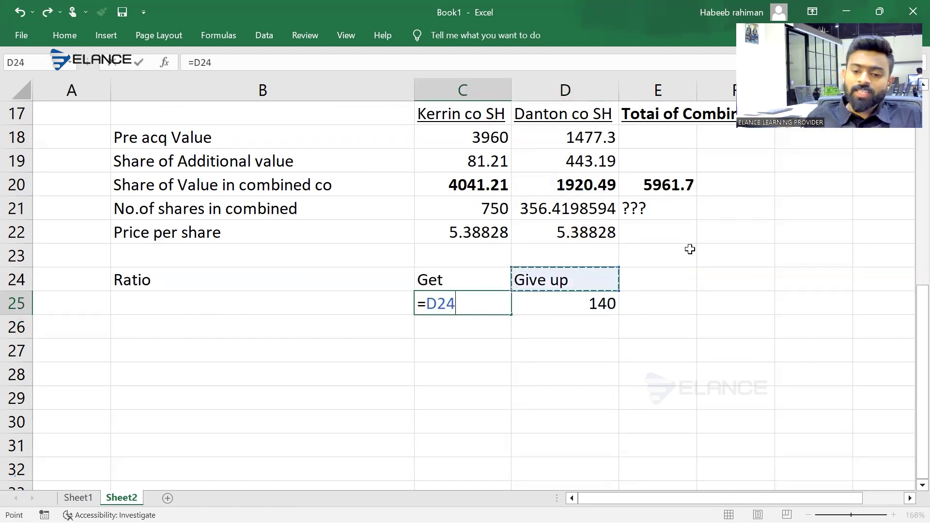
key("Return")
key("Up")
key("shift+Right")
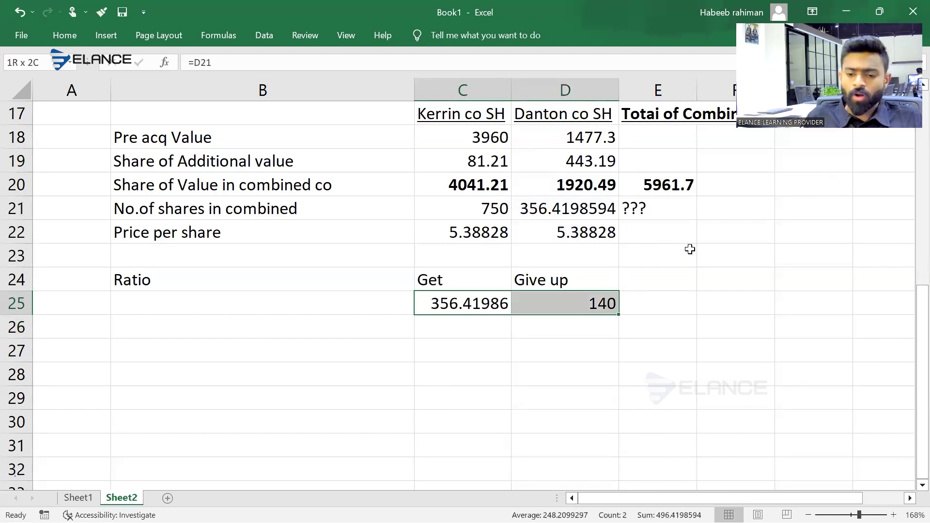
Compute Get divided by Give up in C27 with =C25/D25, giving 2.5458561.
key("Down")
key("Down")
type("=")
key("Up")
key("Up")
type("/")
key("Right")
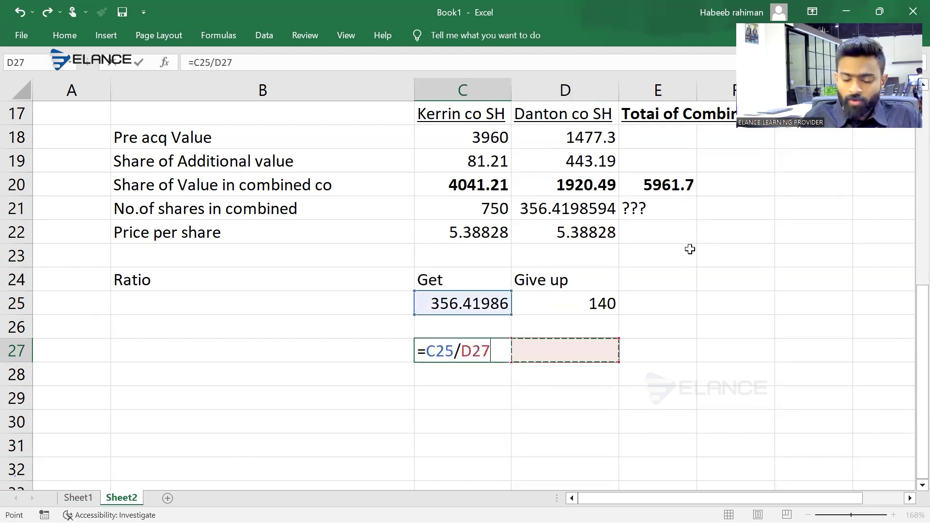
key("Up")
key("Up")
key("Return")
key("Up")
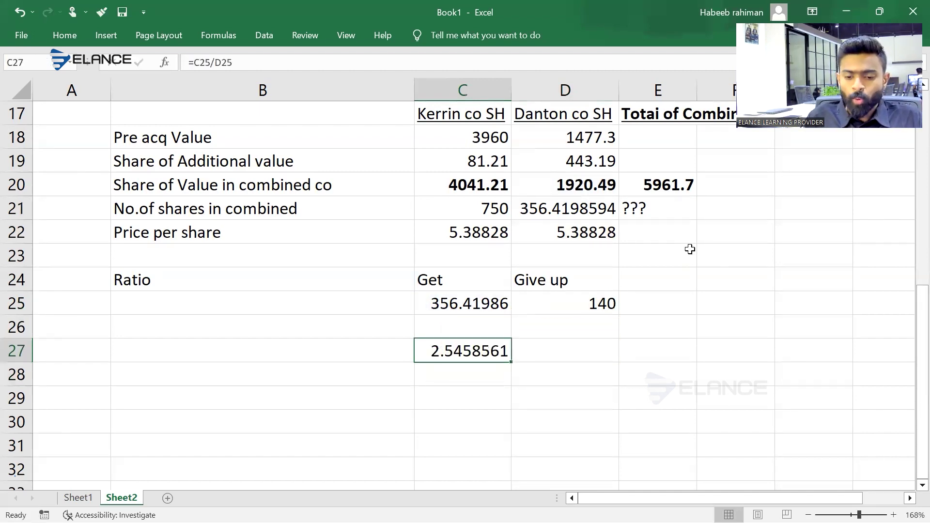
key("Right")
Put 1 beside the 2.5458561 ratio and double the ratio in C28 with =C27*2.
type("1")
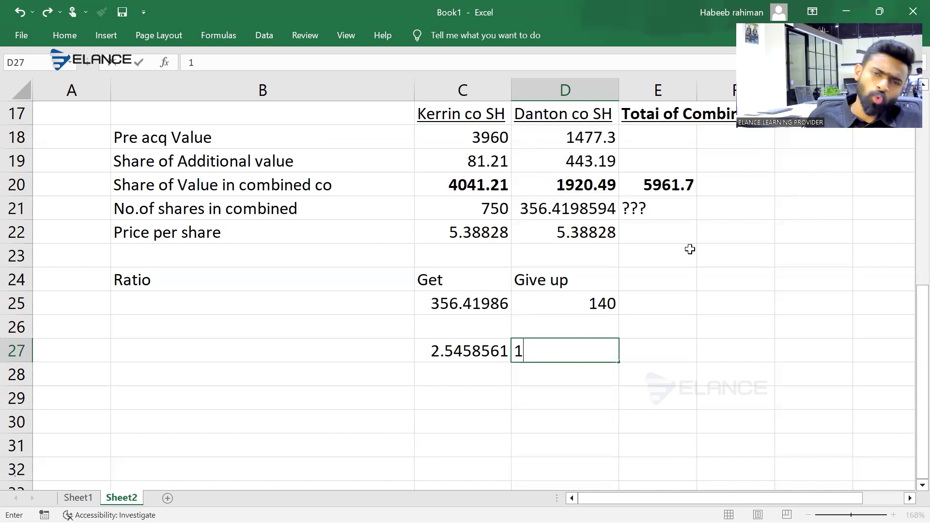
key("Return")
key("Left")
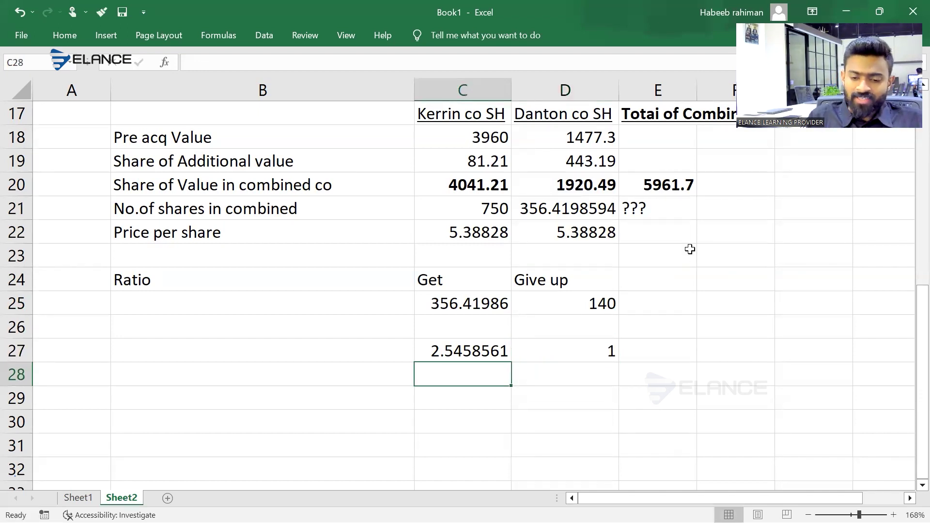
type("=")
key("Up")
type("*2")
key("Return")
Double the Give up to 2 in D28 with =D27*2 and review both ratio rows.
key("Up")
key("Right")
type("=")
key("Up")
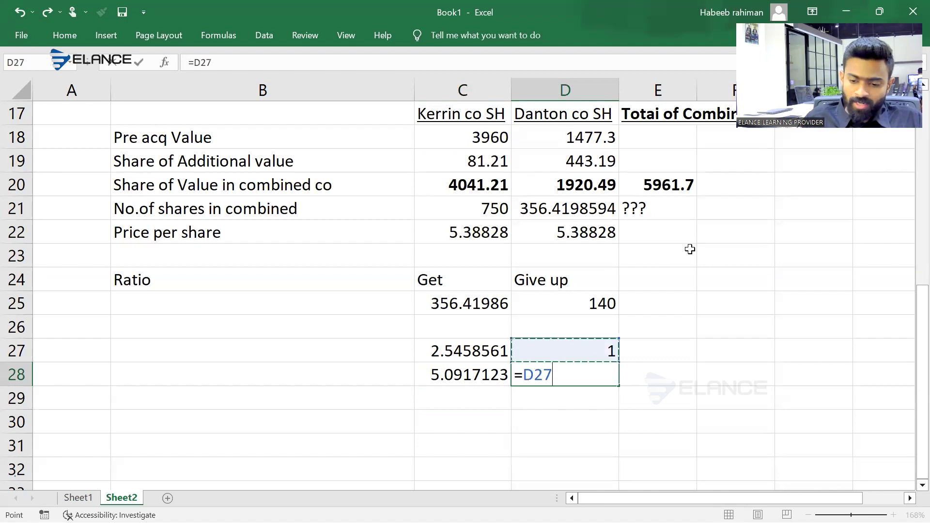
type("*2")
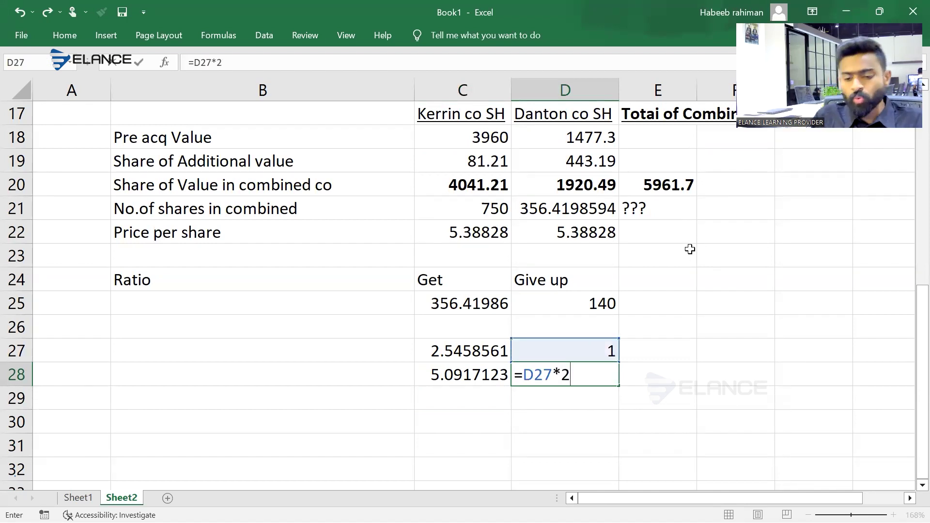
key("Return")
key("Up")
key("Left")
key("shift+Right")
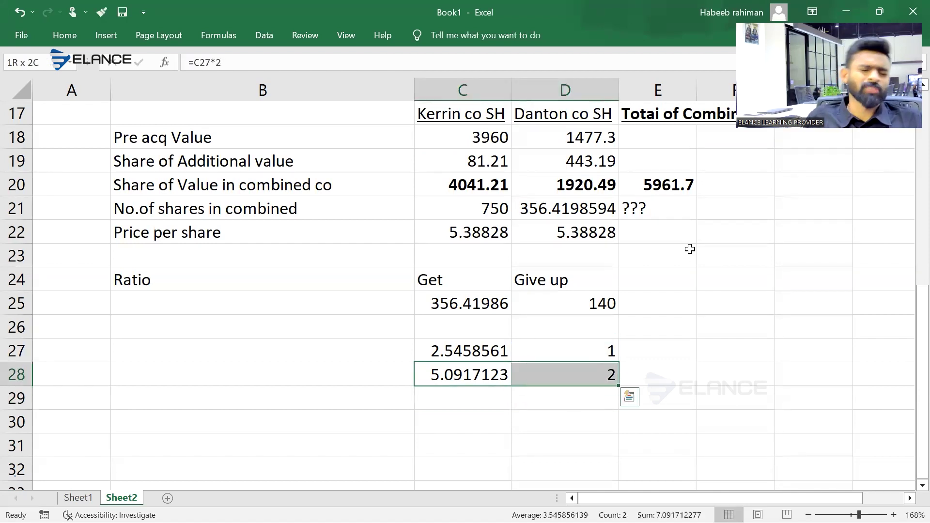
key("Up")
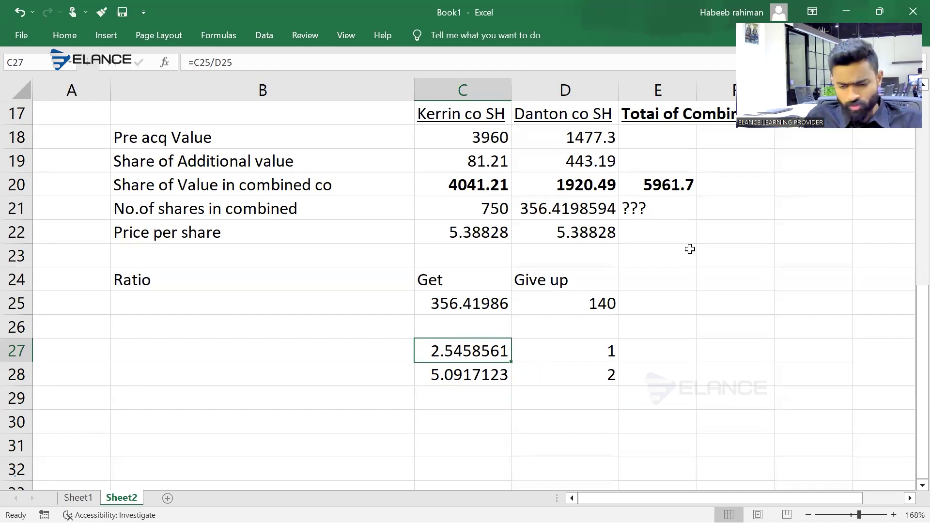
key("shift+Right")
key("Down")
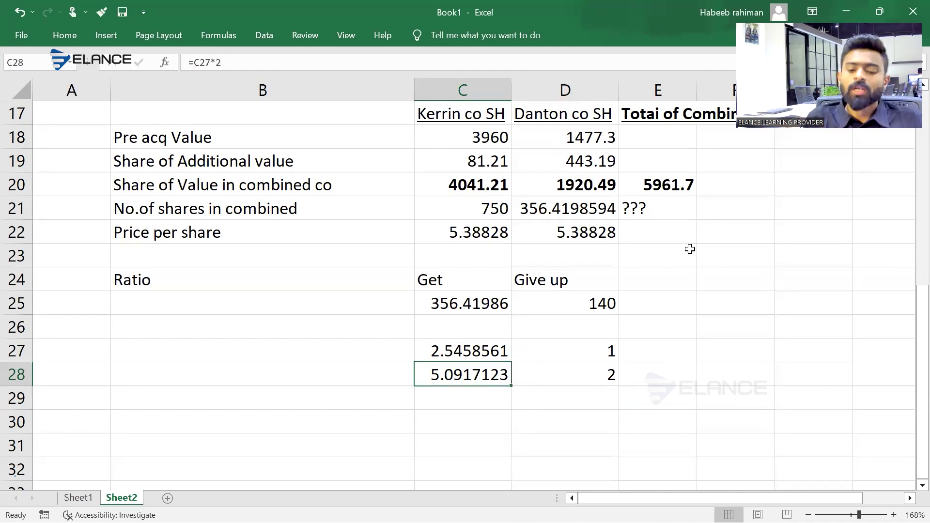
key("shift+Right")
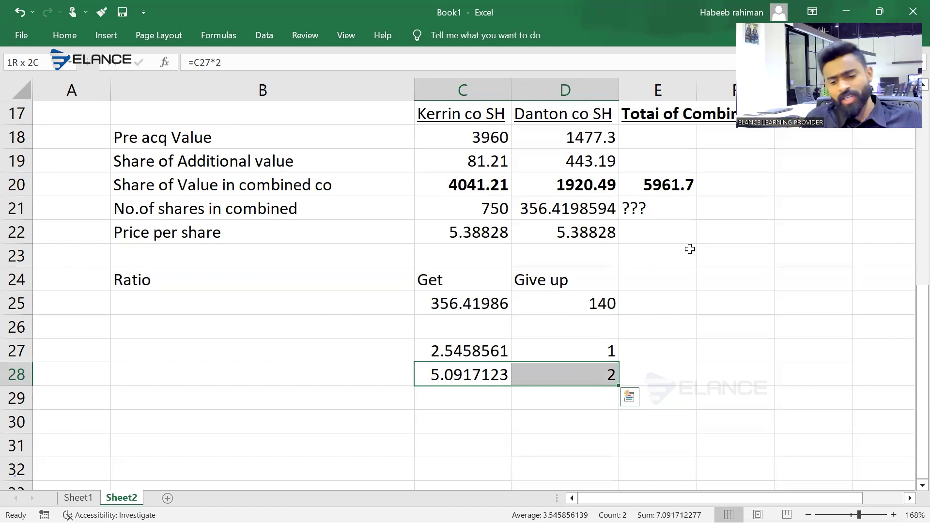
key("Down")
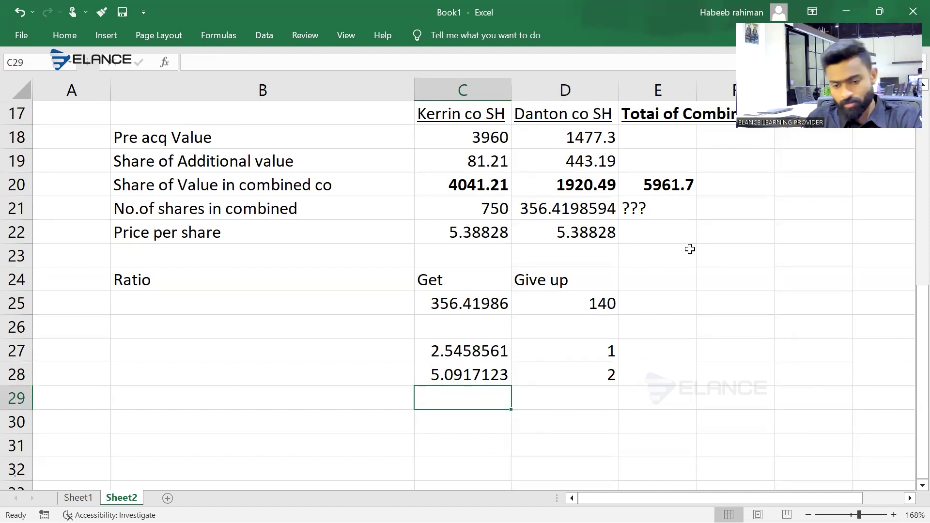
Review the Cash offer and Share offer workings on the sheet.
scroll(689, 249, "down", 2, "ctrl")
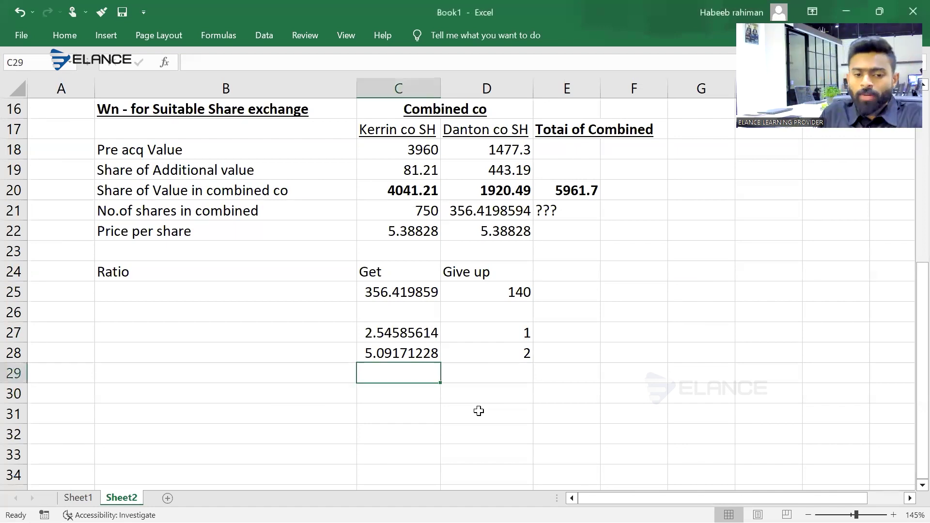
scroll(478, 411, "up", 2)
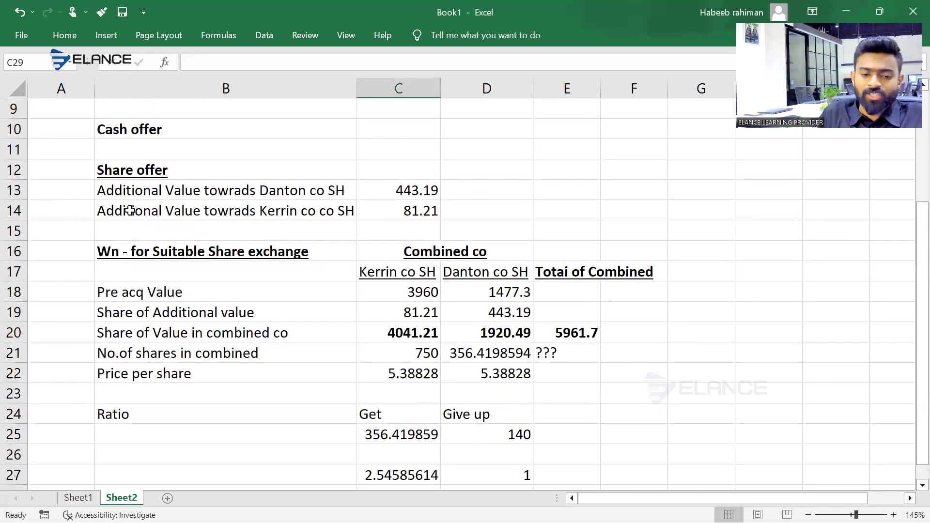
left_click(118, 128)
left_click(139, 163)
scroll(140, 164, "down", 2)
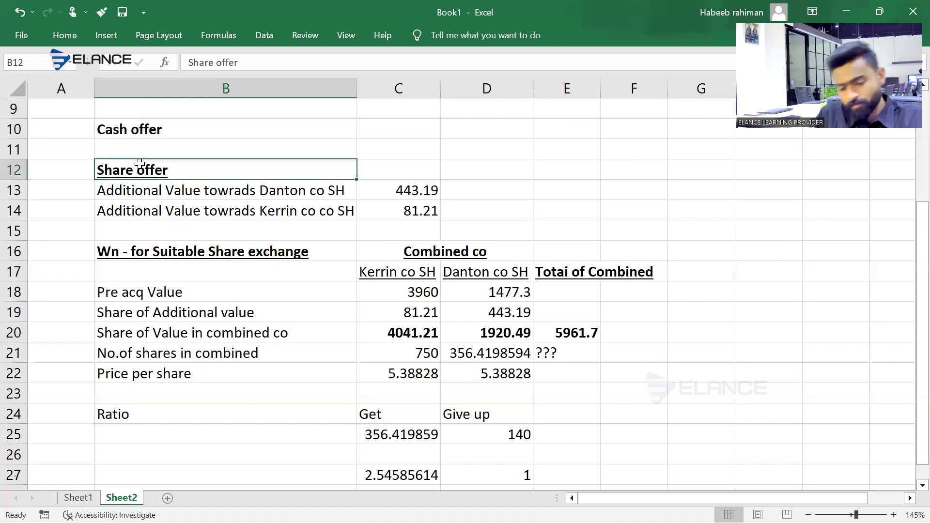
scroll(140, 164, "down", 1)
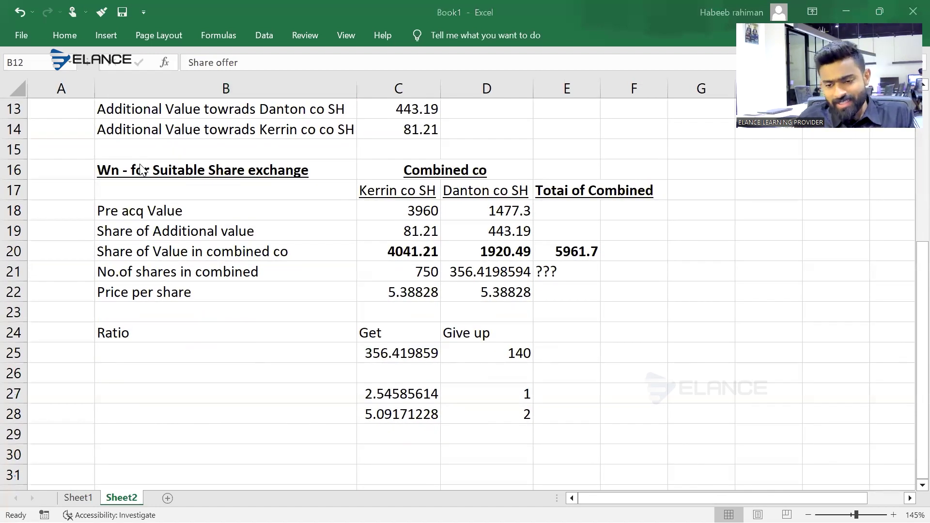
key("alt+Tab")
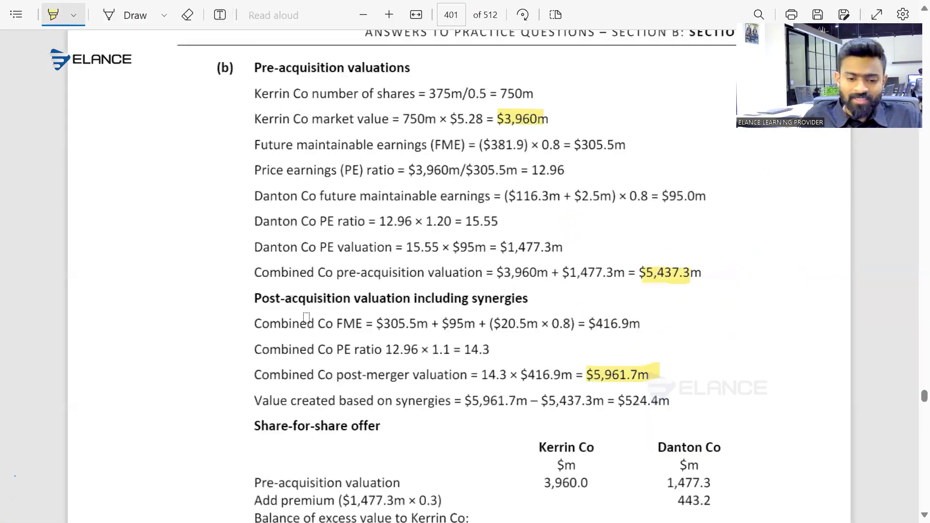
Highlight 357 and 140 in the PDF's share-for-share offer line.
scroll(306, 319, "down", 8)
scroll(306, 319, "down", 1)
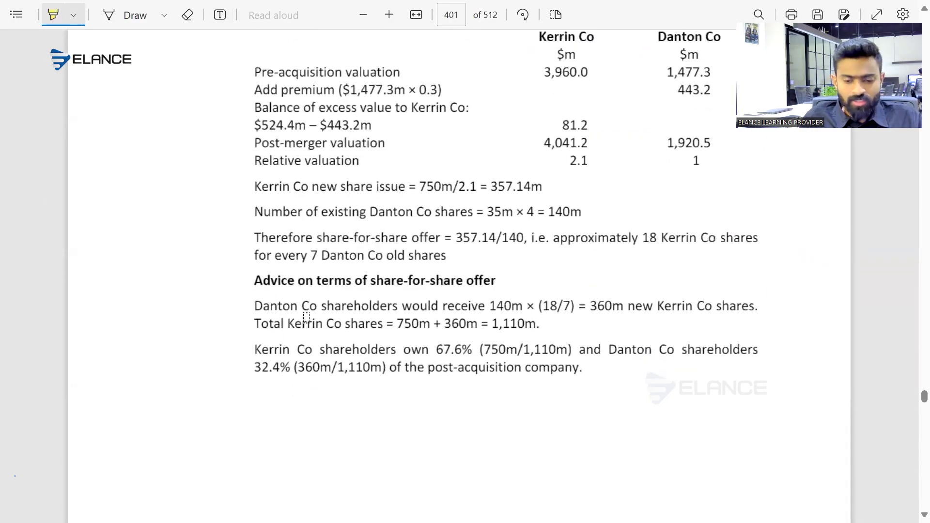
scroll(164, 103, "up", 4)
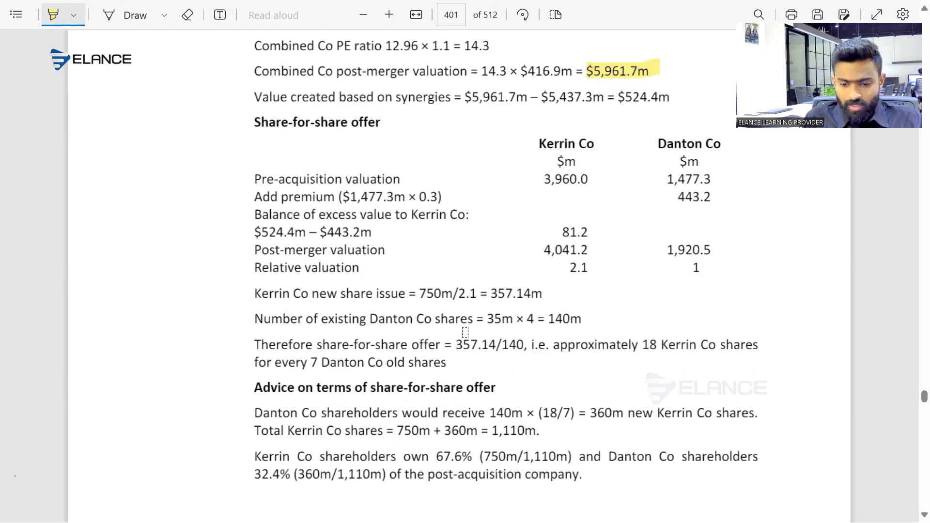
left_click_drag(456, 345, 531, 344)
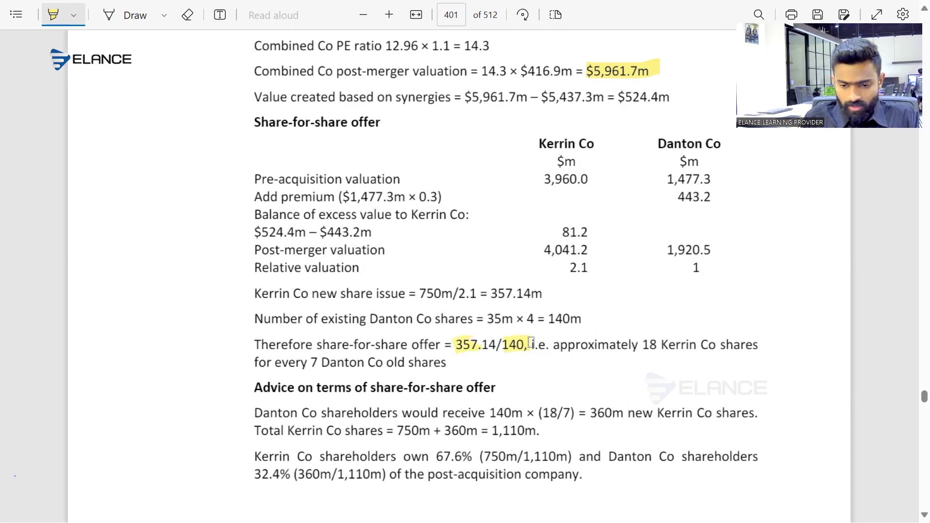
key("alt+Tab")
scroll(531, 342, "up", 1)
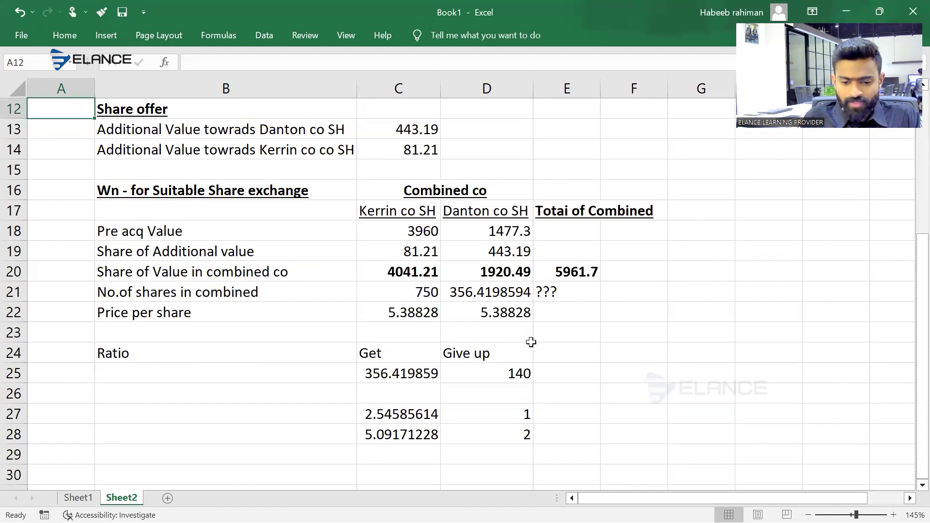
left_click(386, 373)
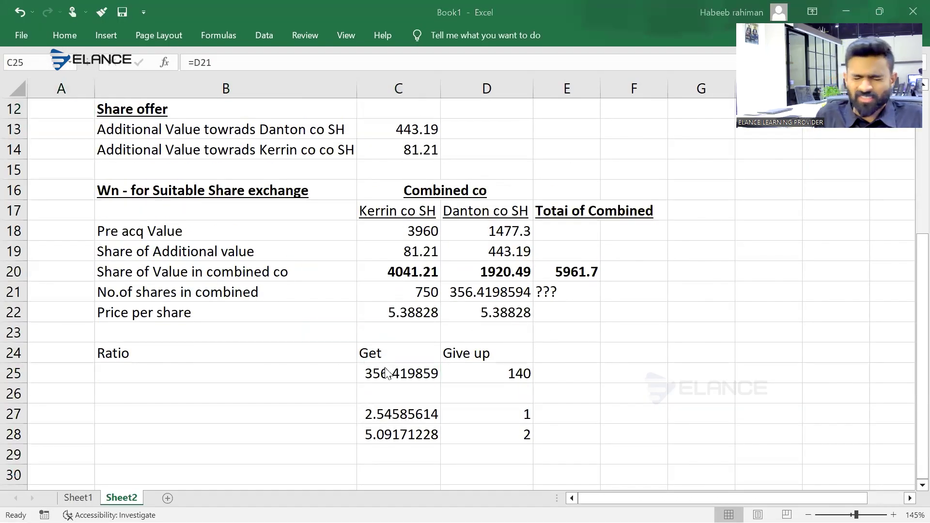
key("alt+Tab")
key("alt+Tab")
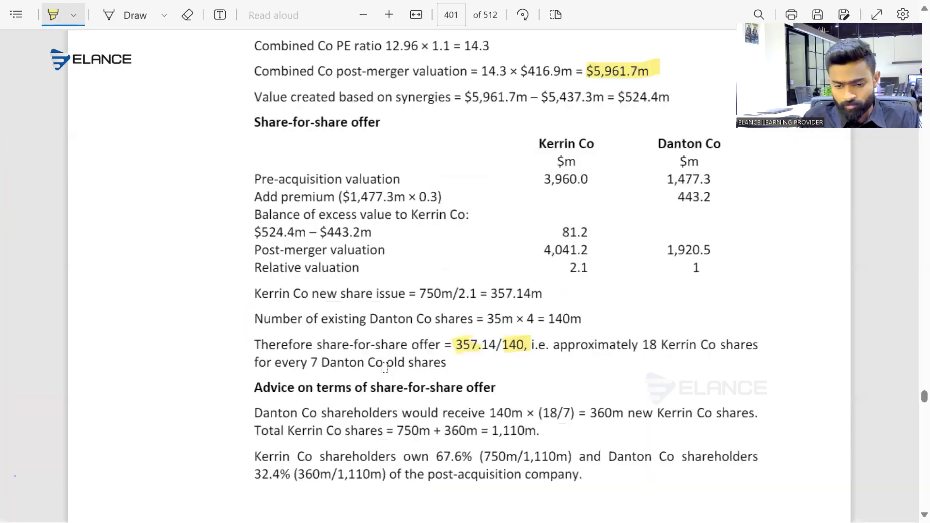
key("alt+Tab")
key("alt+Tab")
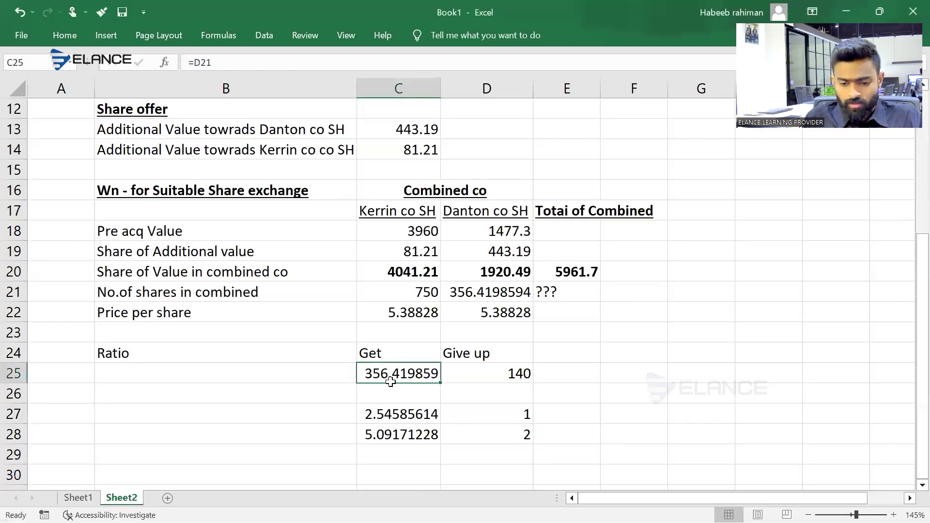
key("alt+Tab")
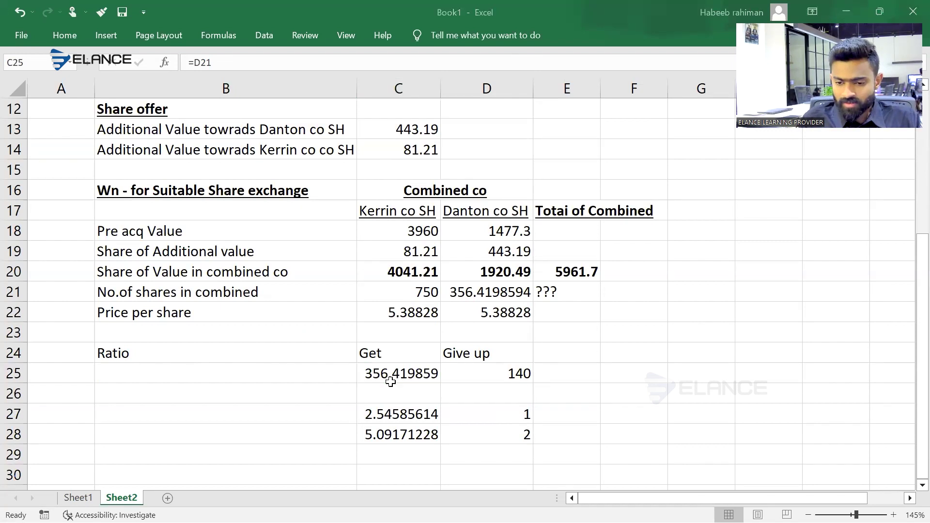